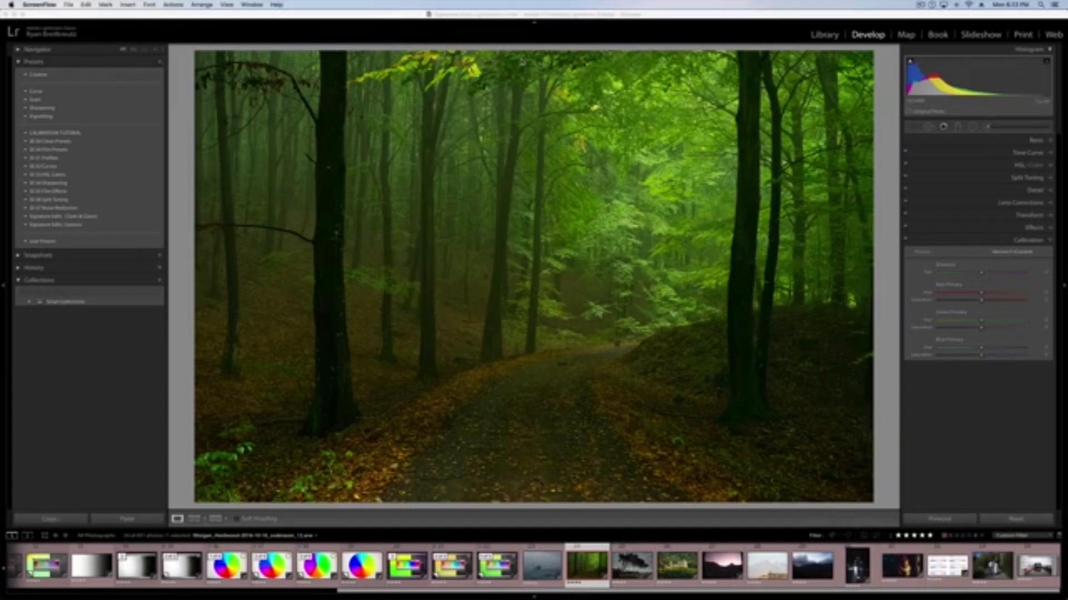
Step: Try a greener shadow tint, higher red and blue primary hues and a lower green primary hue in the forest photo's camera calibration
left_click(522, 60)
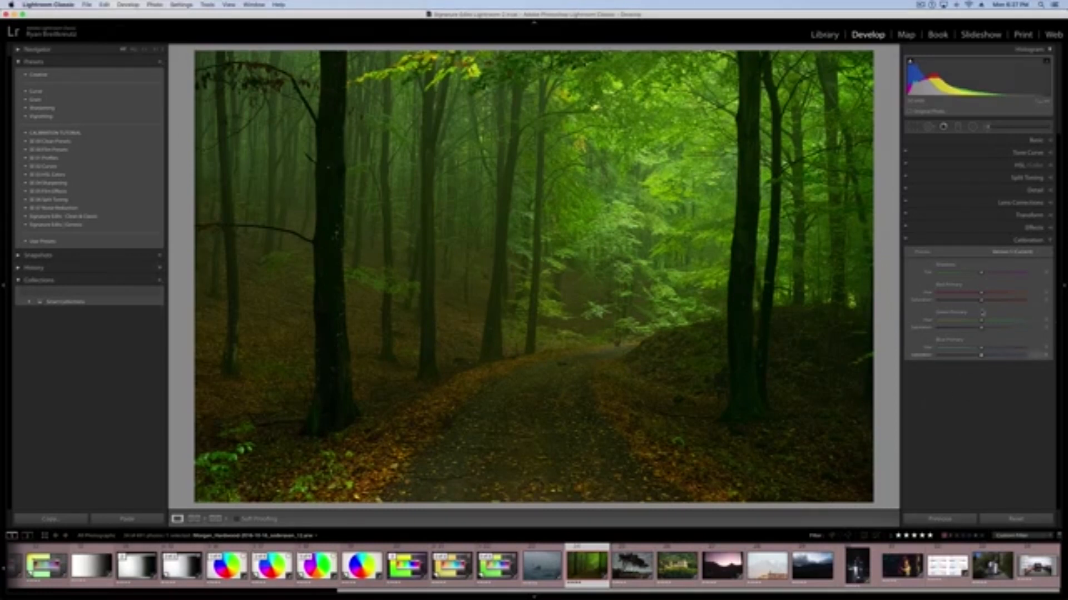
left_click(968, 273)
left_click_drag(981, 292, 996, 293)
left_click(957, 320)
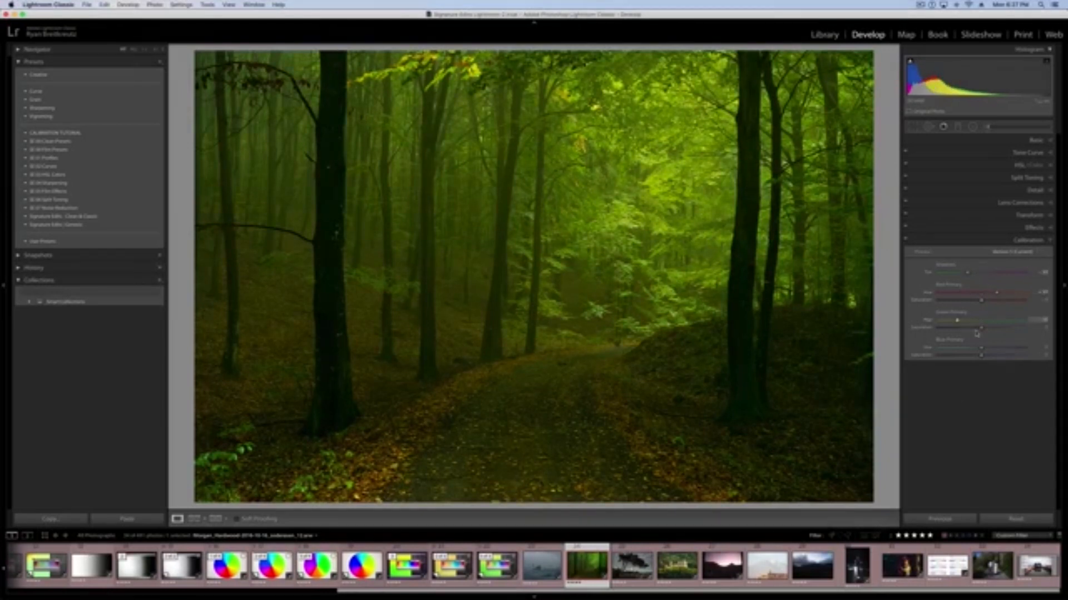
left_click(1000, 347)
Step: Try lower green and higher red primary saturation on the forest photo, with the blue primary saturation at -100
left_click(966, 328)
left_click(1003, 301)
left_click_drag(963, 356, 938, 355)
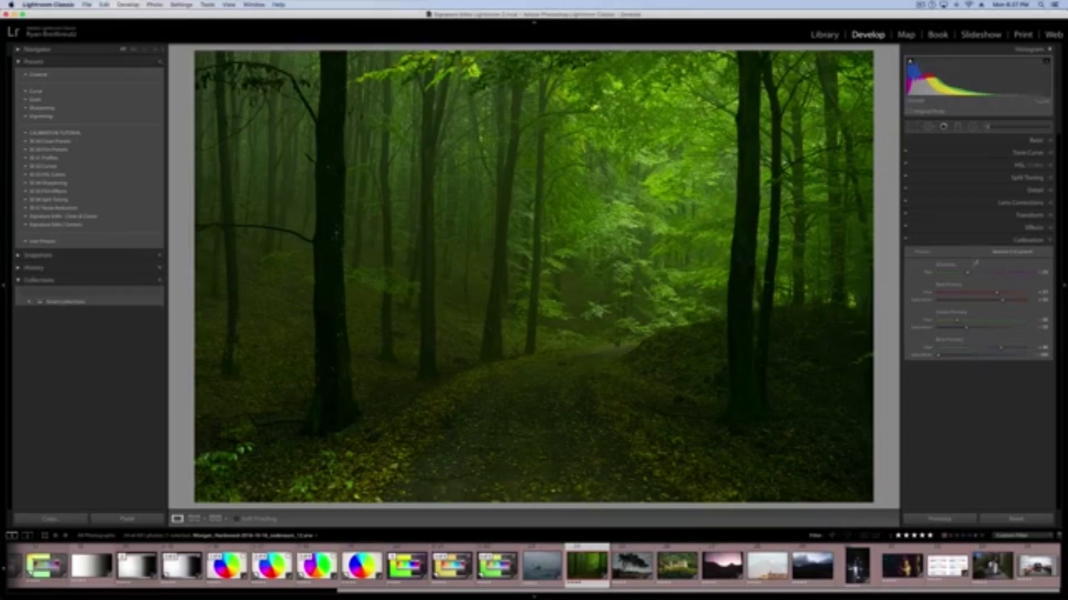
Step: Try a still greener shadow tint and a different red primary hue on the forest photo
left_click(949, 273)
left_click(965, 273)
left_click_drag(996, 293, 1053, 303)
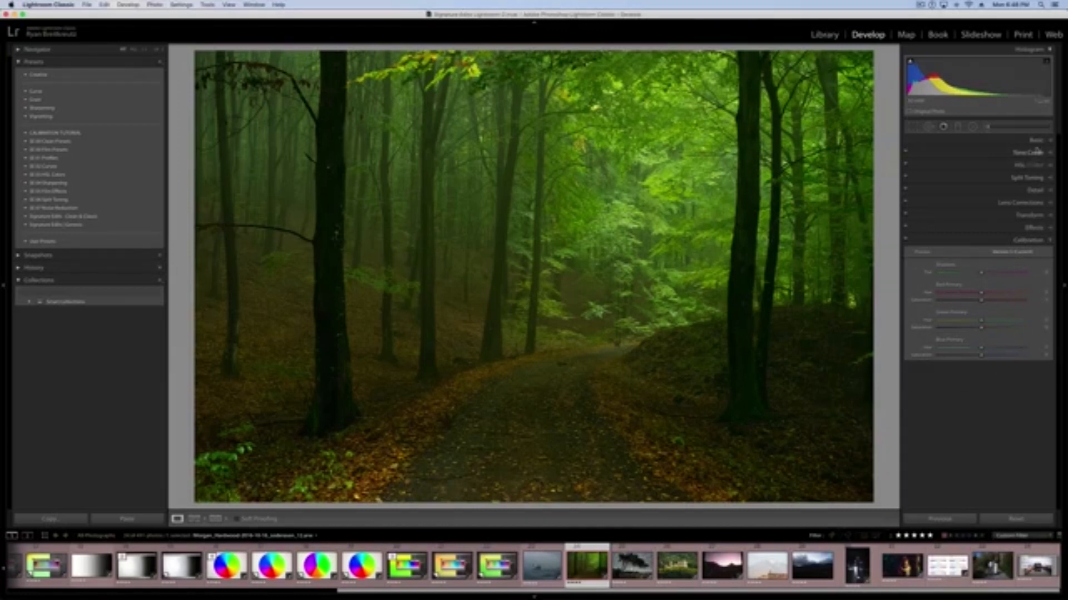
Step: Browse the forest photo's profiles and compare Adobe Vivid and Adobe Color from the Adobe Raw group
left_click(1036, 141)
left_click(956, 167)
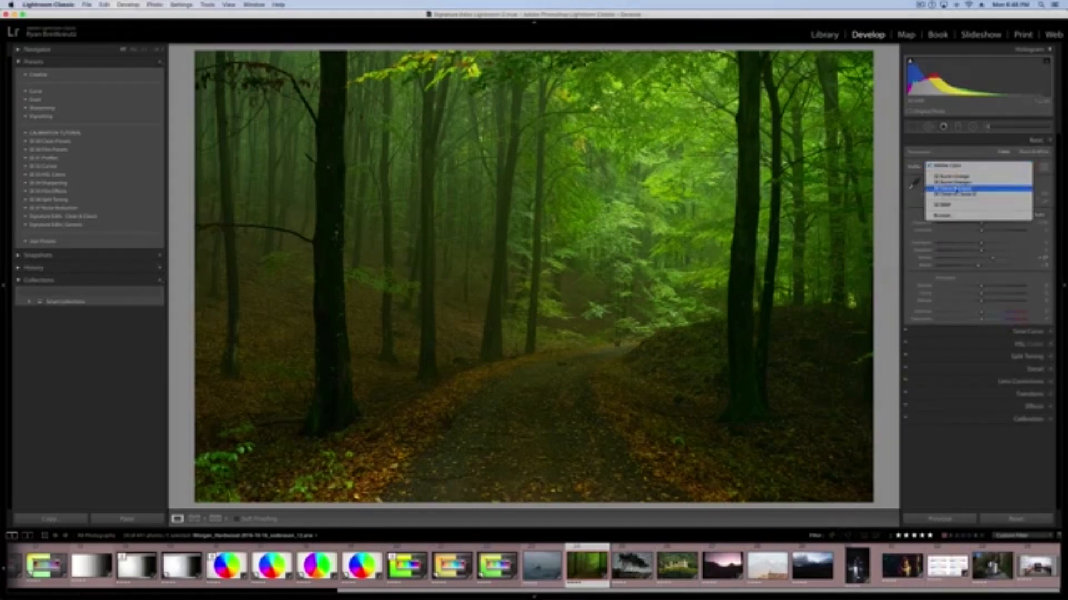
left_click(955, 216)
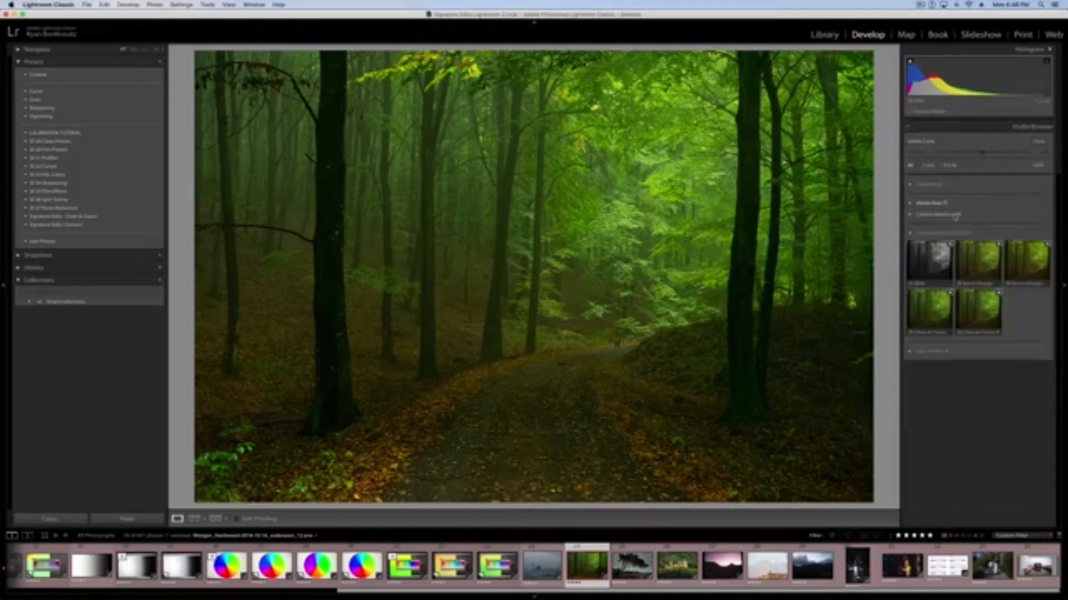
left_click(912, 203)
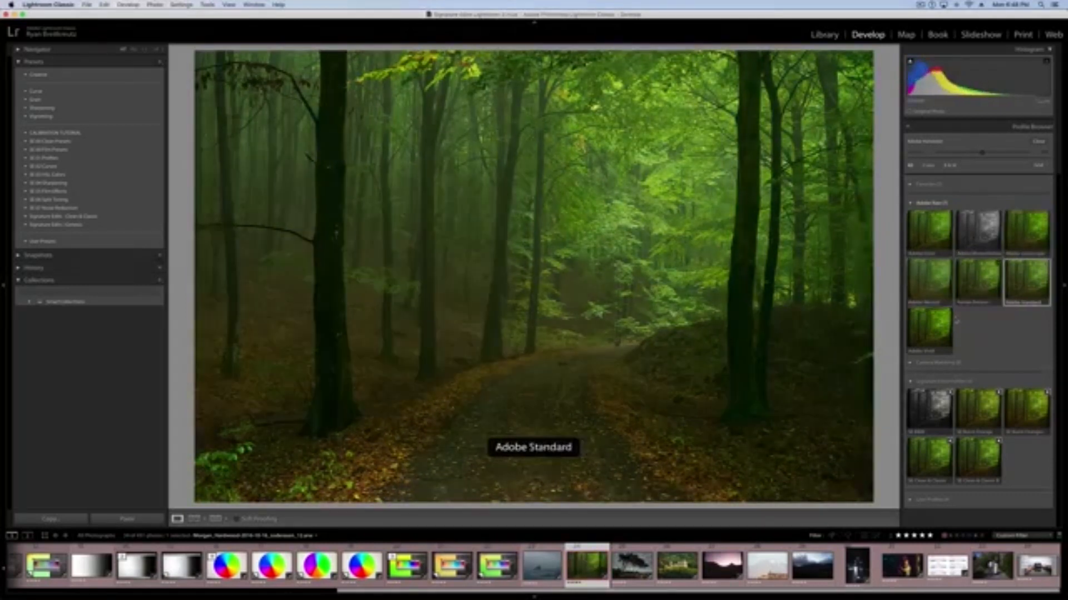
left_click(936, 324)
left_click(947, 218)
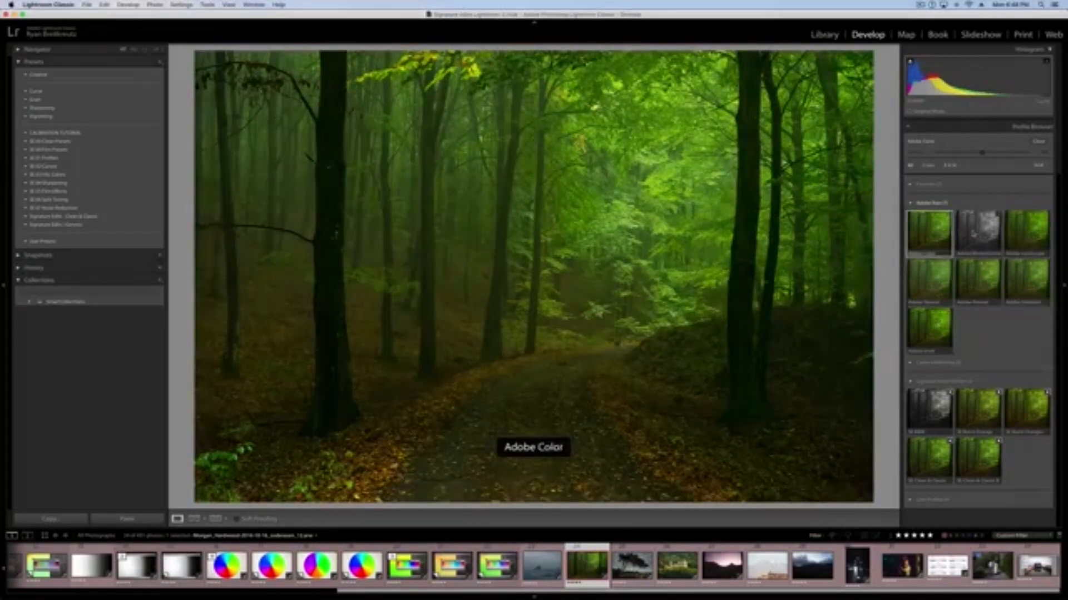
Step: Try the SE Burnt Orange and SE Clean & Classic profile variants on the forest photo and collapse their group
left_click(969, 397)
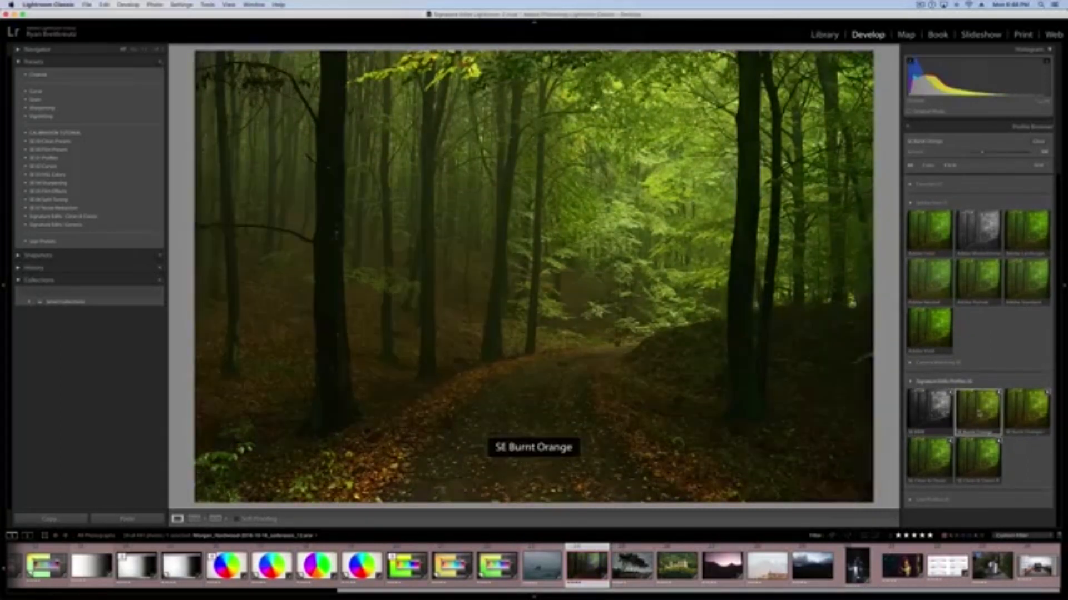
left_click(1030, 414)
left_click(927, 461)
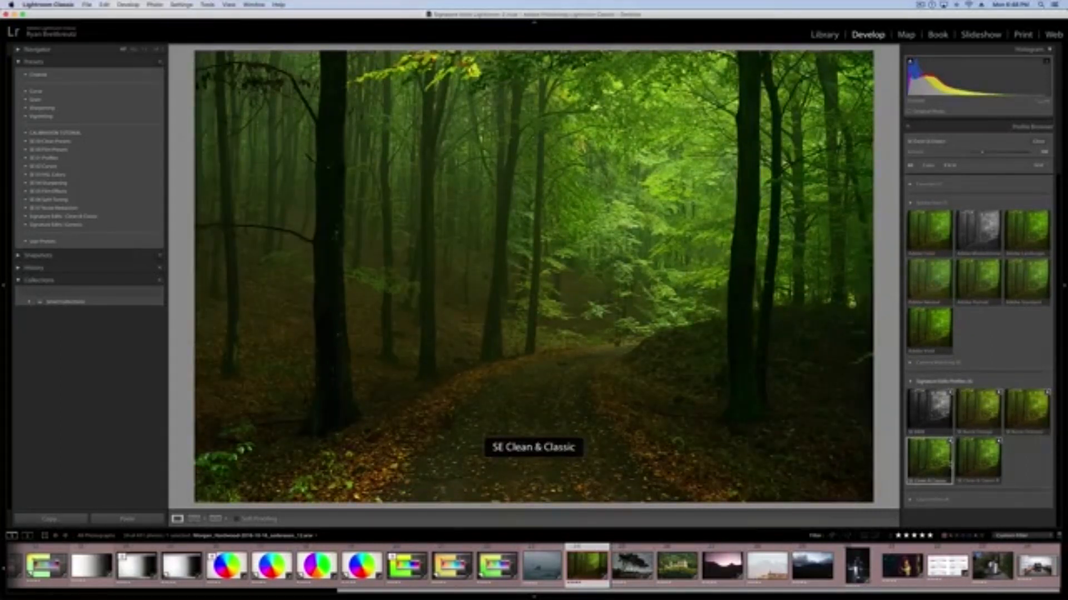
left_click(979, 465)
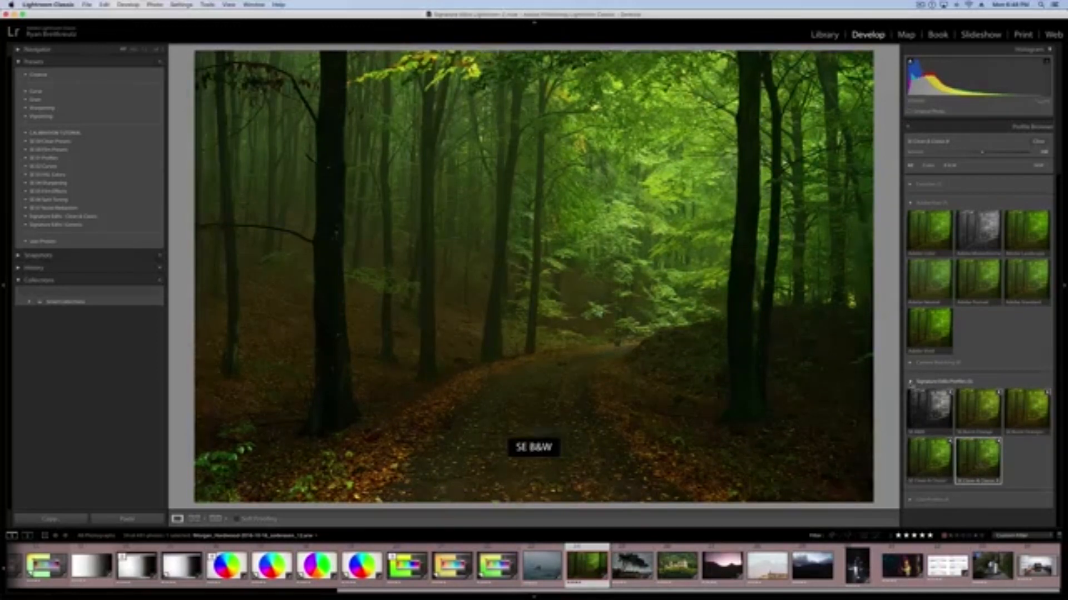
left_click(911, 384)
Step: Apply the Adobe Portrait profile to the forest photo and collapse the Adobe Raw group
left_click(925, 229)
left_click(965, 272)
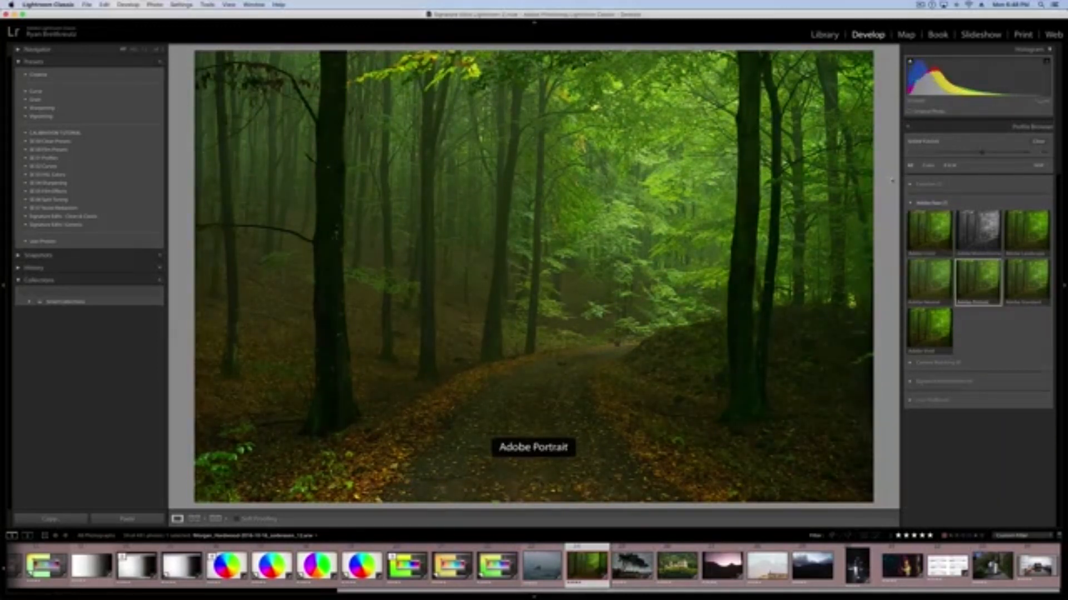
left_click(910, 204)
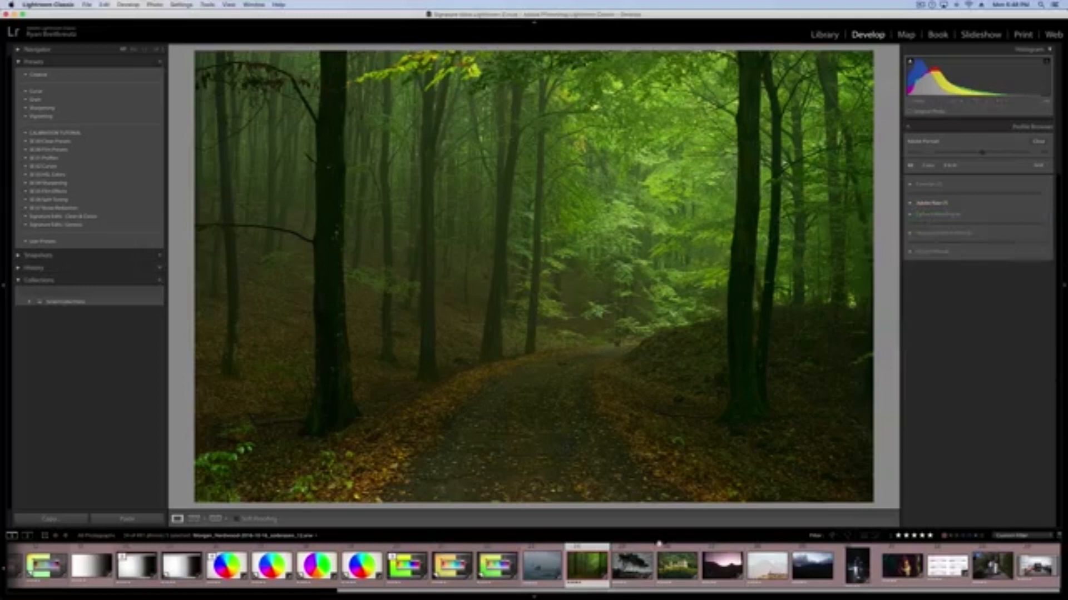
Step: Apply the Camera Matching profile Camera Vivid to the pink sunset city photo and close the profile browser
left_click(632, 566)
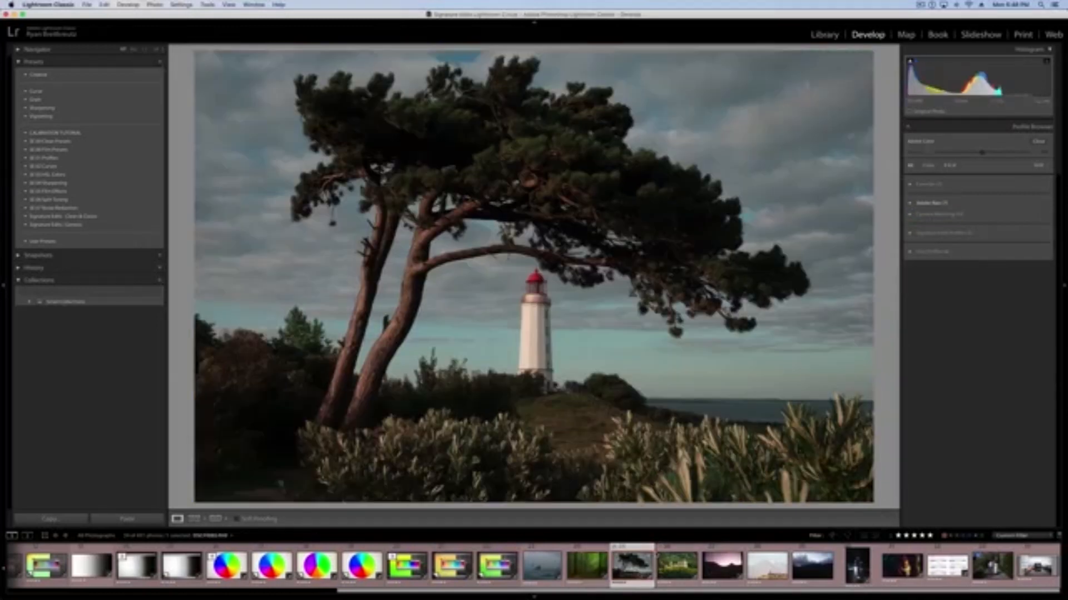
left_click(715, 573)
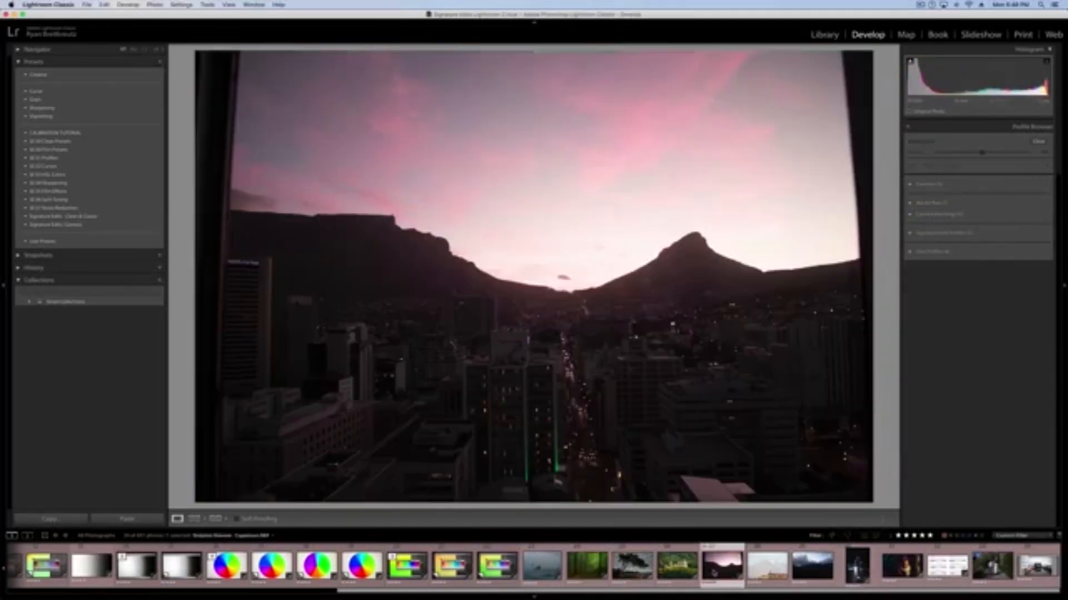
left_click(912, 215)
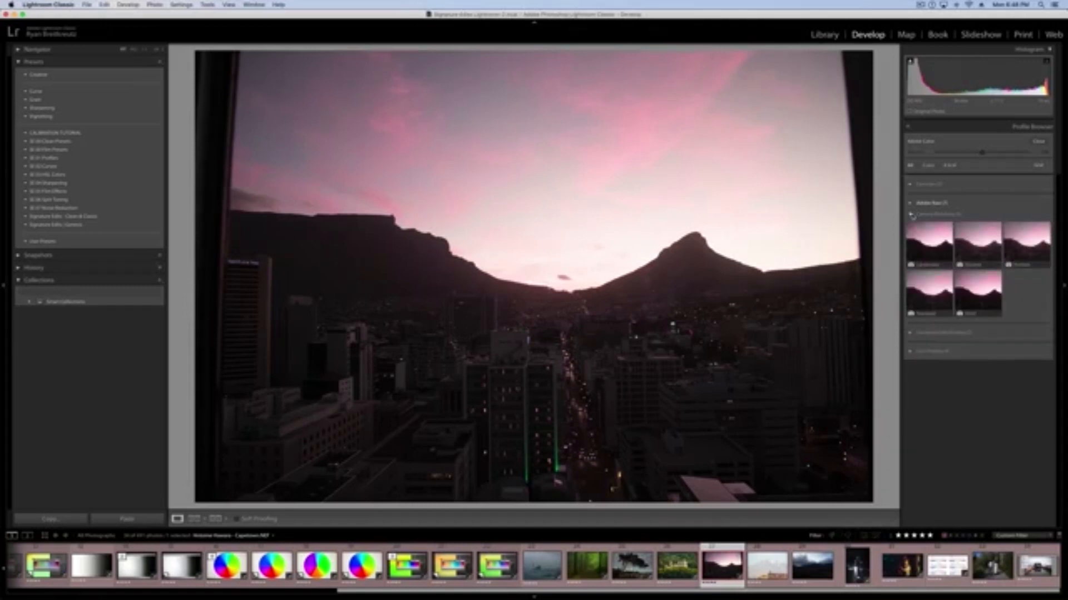
left_click(978, 245)
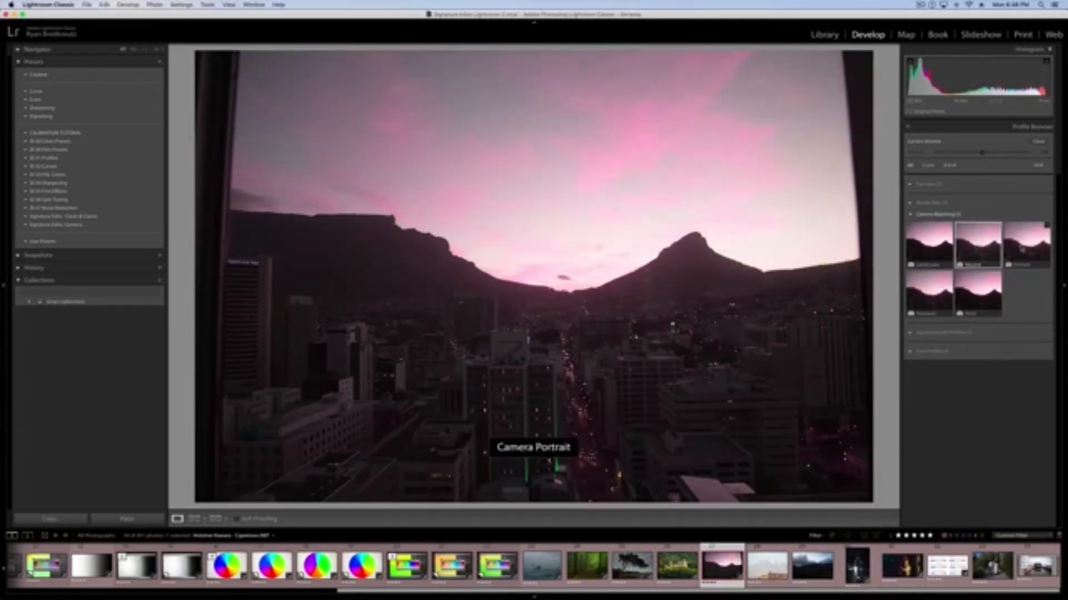
left_click(977, 293)
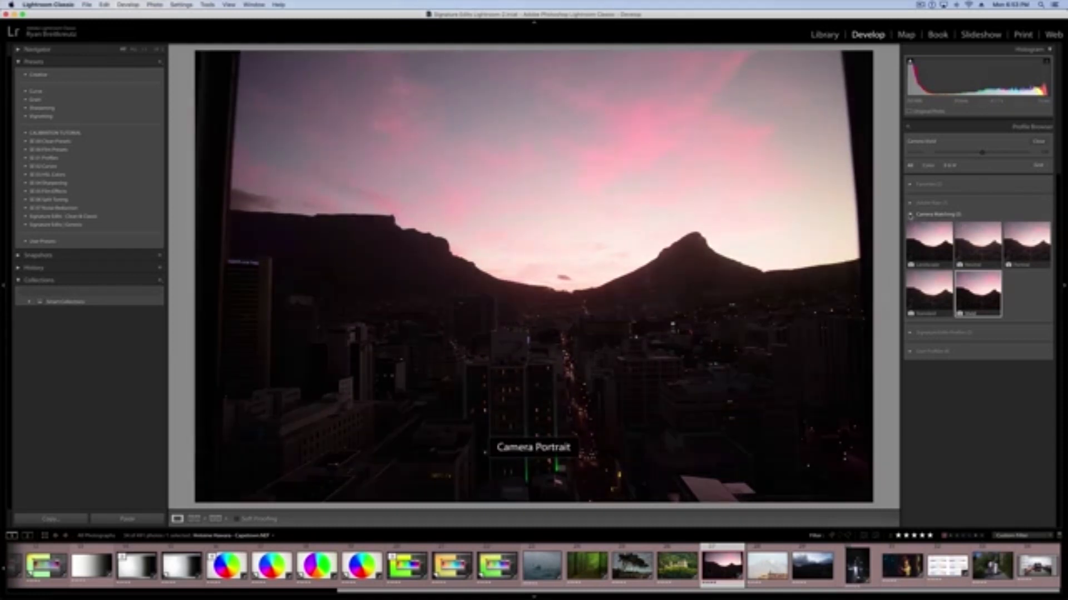
left_click(910, 215)
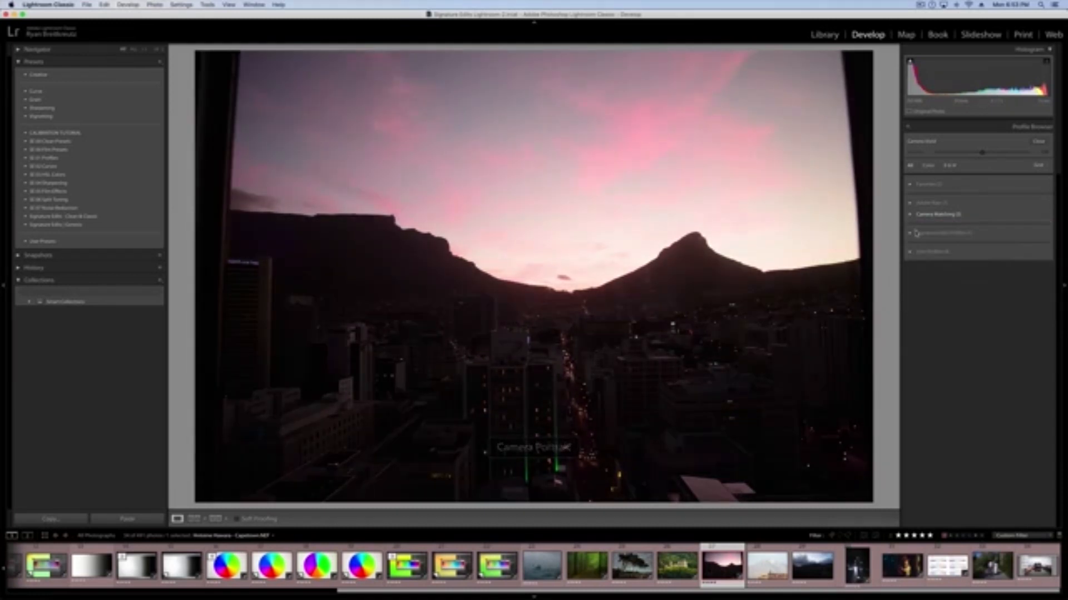
left_click(1036, 146)
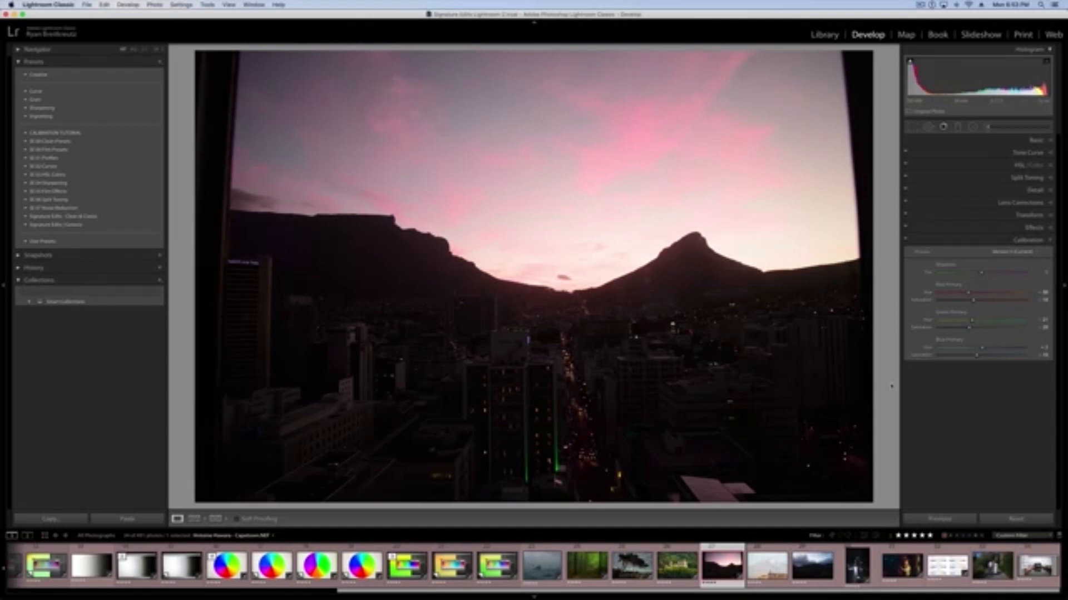
Step: Slightly lower the green and red primary saturation in the calibration of the light-source spectrum chart image
left_click(948, 562)
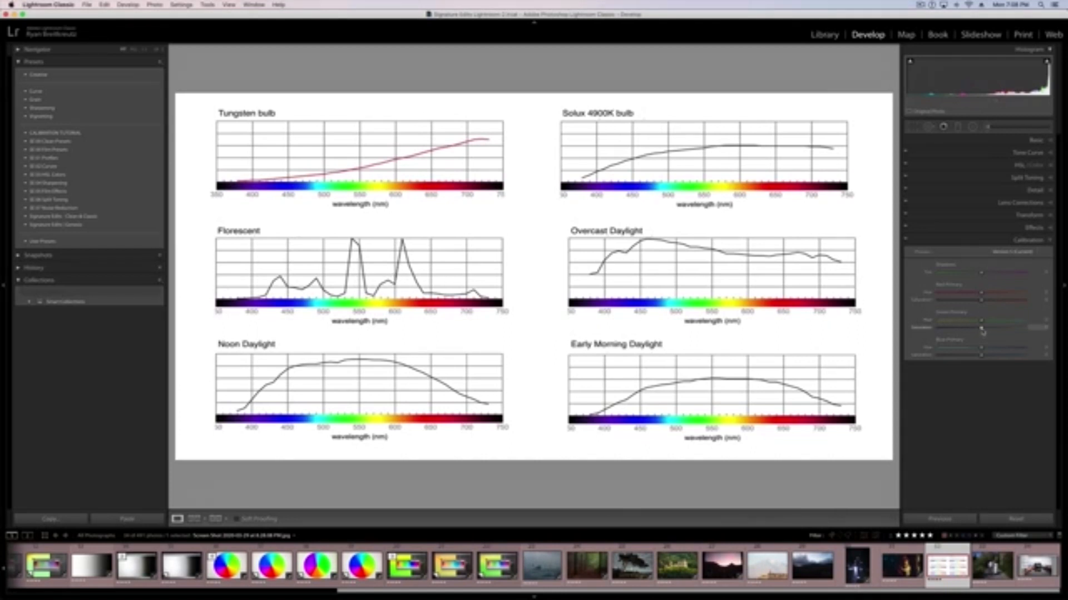
mouse_move(981, 331)
left_mouse_down()
mouse_move(959, 330)
mouse_move(1024, 332)
mouse_move(927, 328)
mouse_move(1033, 332)
mouse_move(953, 329)
mouse_move(981, 332)
left_mouse_up()
mouse_move(968, 302)
left_mouse_down()
mouse_move(943, 303)
mouse_move(1026, 303)
mouse_move(933, 302)
mouse_move(1009, 302)
mouse_move(978, 302)
left_mouse_up()
Step: Try the HSL red saturation at -100 on the spectrum chart, reset it and return to the Calibration settings
left_click(1010, 169)
left_click(971, 178)
left_click_drag(985, 199, 928, 203)
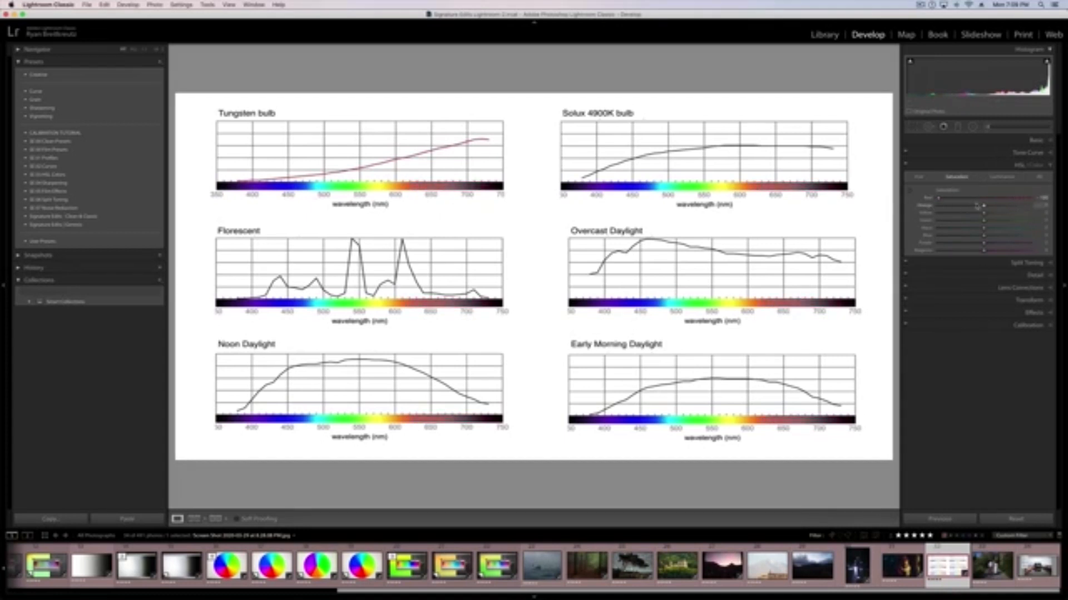
double_click(941, 198)
left_click(1048, 167)
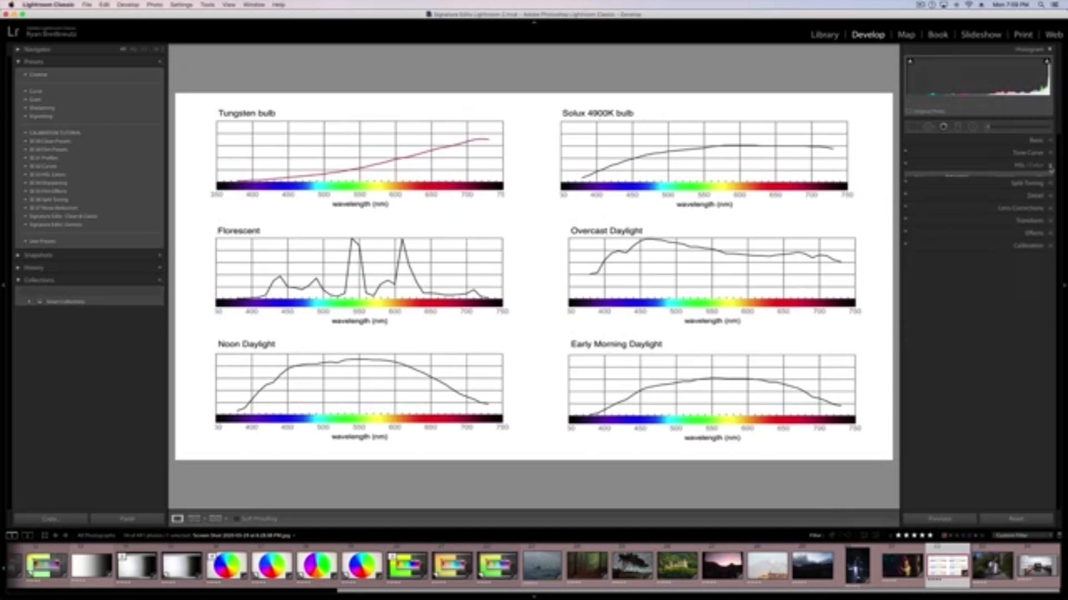
left_click(1033, 240)
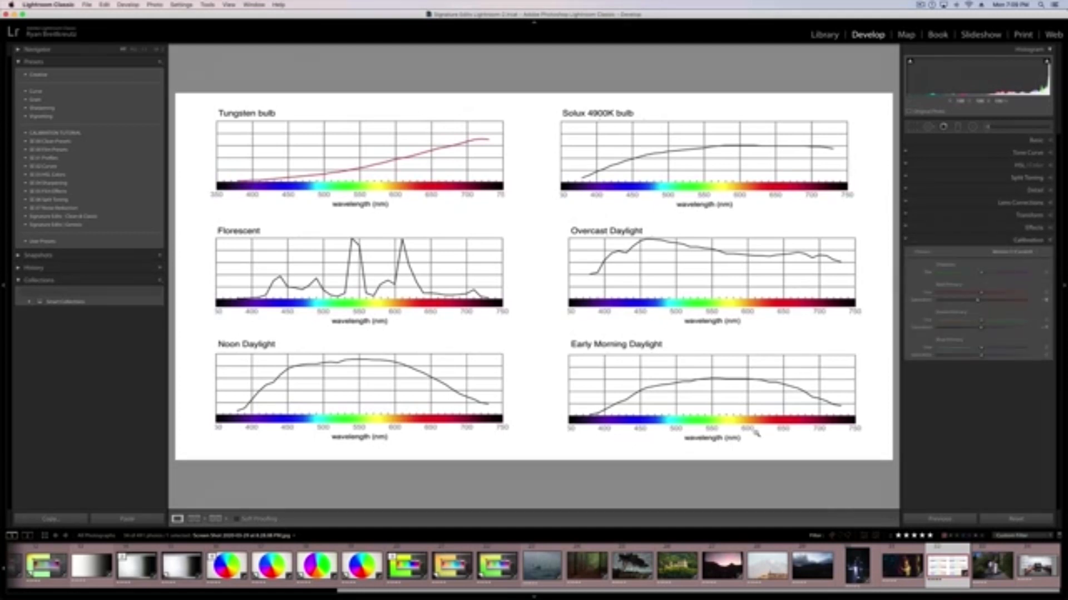
Step: Cool the white balance temperature of the portrait of the woman with the straw hat and shift its tint slightly toward green
scroll(586, 561, "up", 5)
left_click(345, 565)
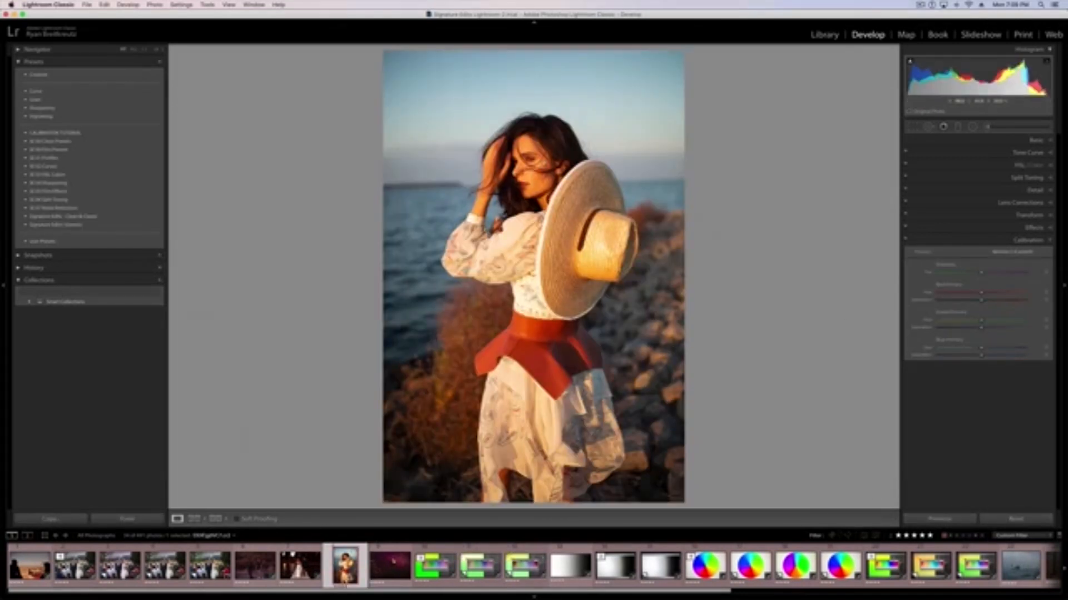
left_click(533, 153)
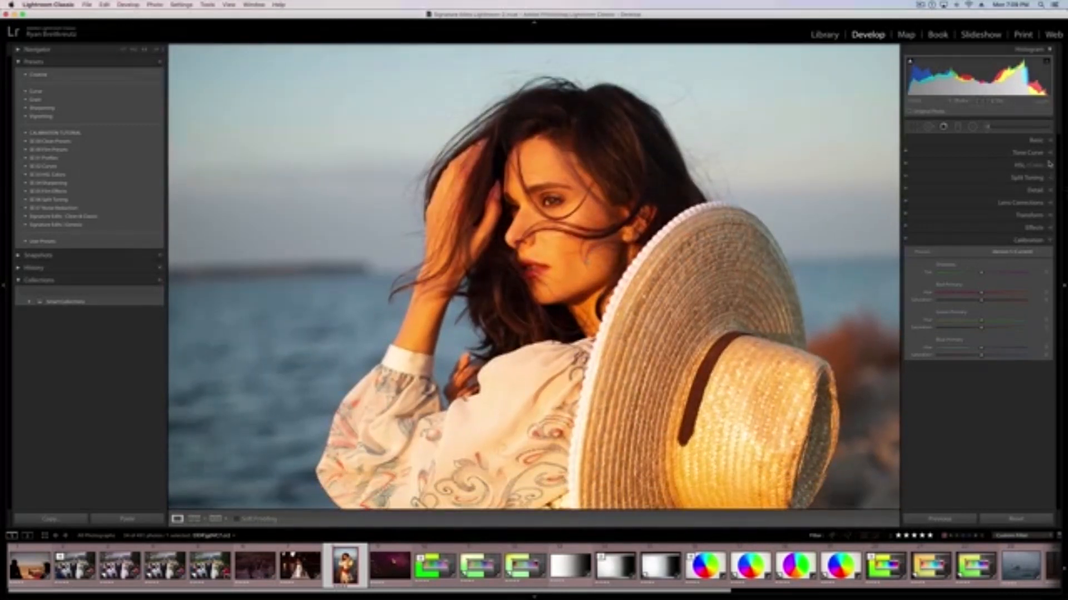
left_click(1035, 140)
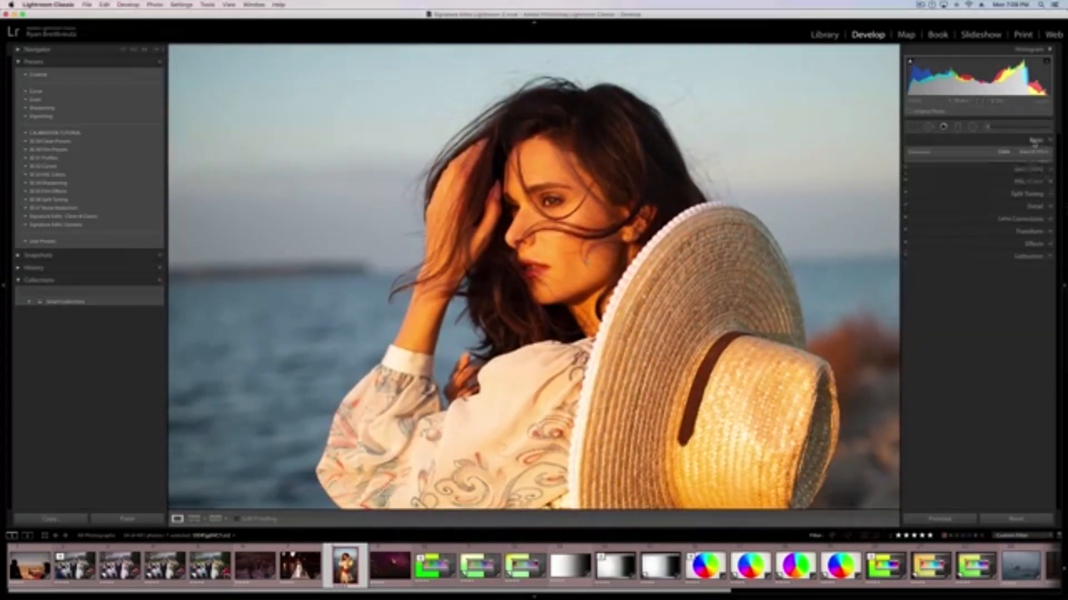
left_click_drag(970, 196, 957, 199)
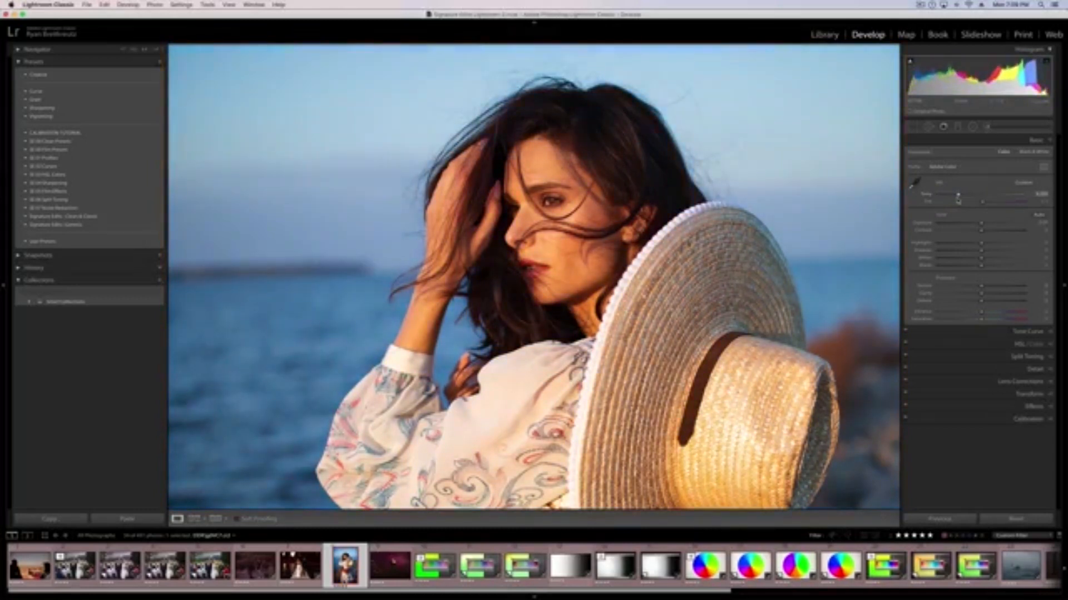
left_click_drag(982, 203, 981, 204)
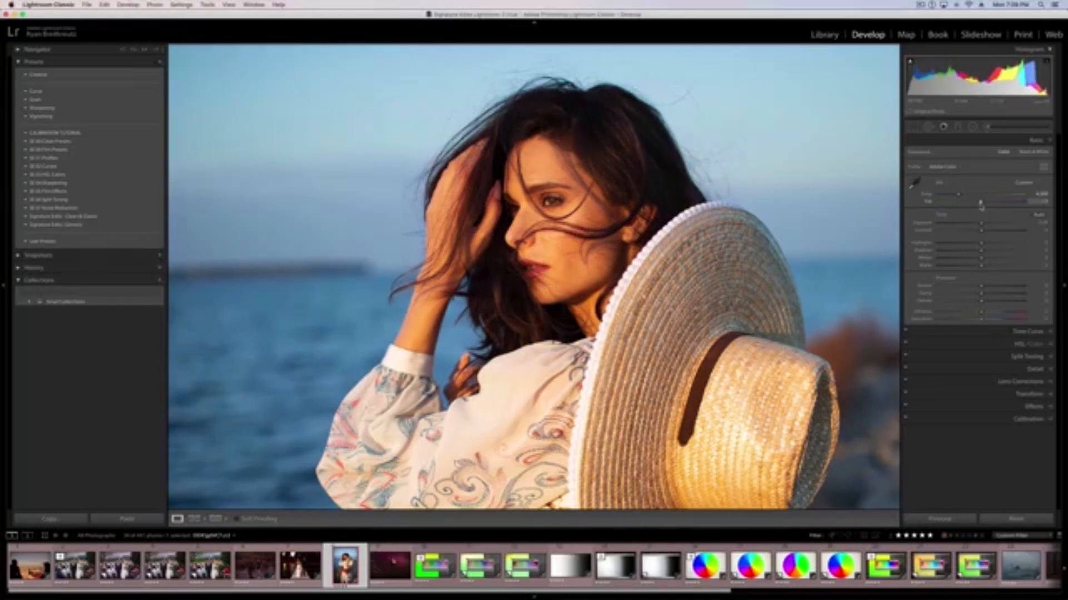
Step: Fine-tune the whole portrait to a slightly cooler white balance temperature
left_click(549, 291)
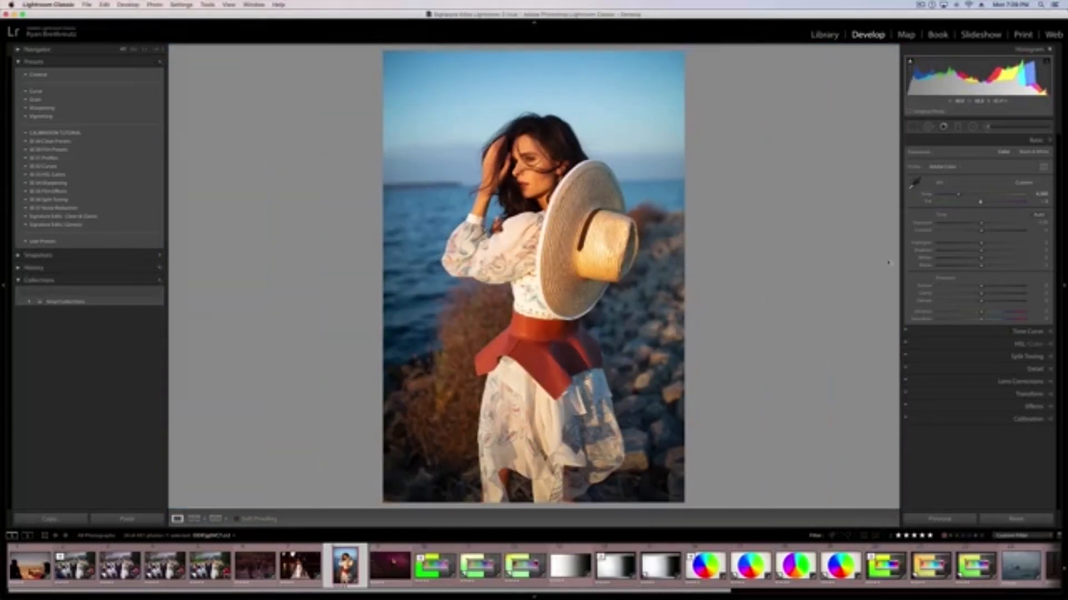
left_click_drag(959, 195, 951, 195)
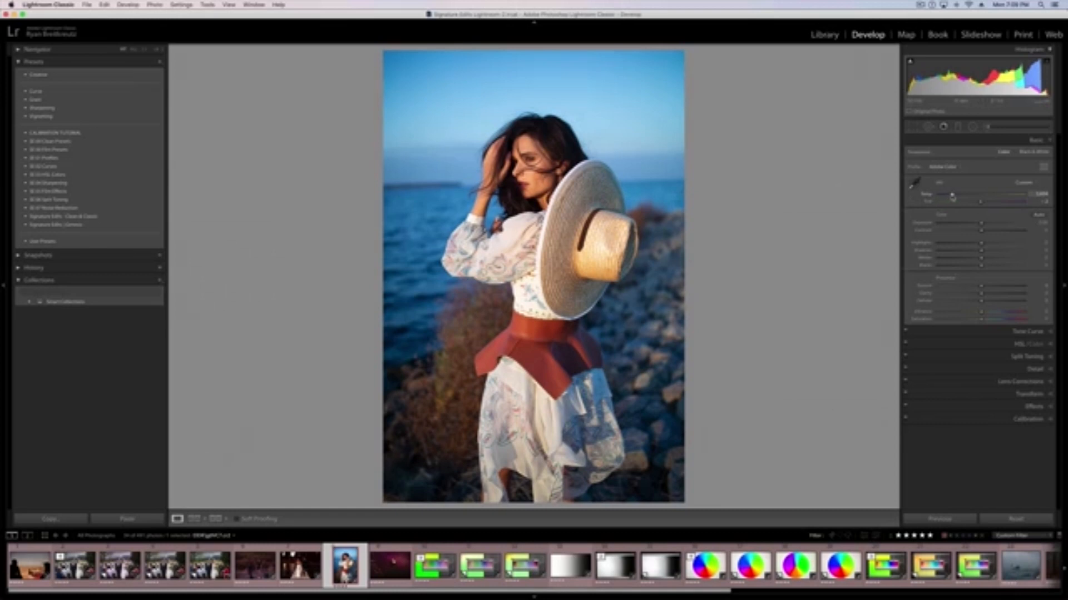
left_click_drag(953, 196, 956, 197)
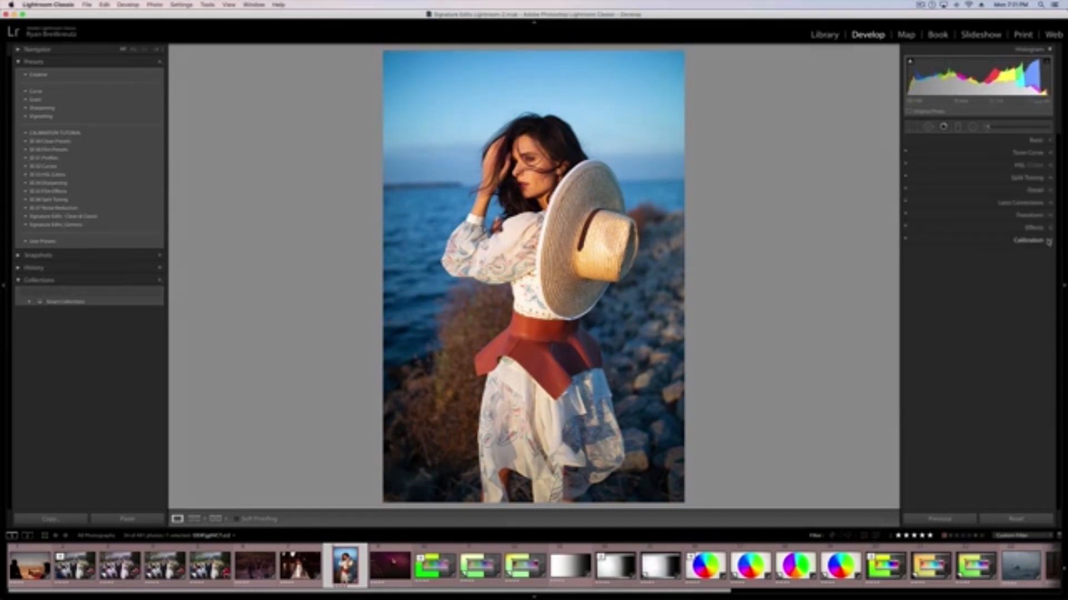
Step: Show the portrait's Calibration settings and go back to the light-source spectrum chart image
left_click(1048, 243)
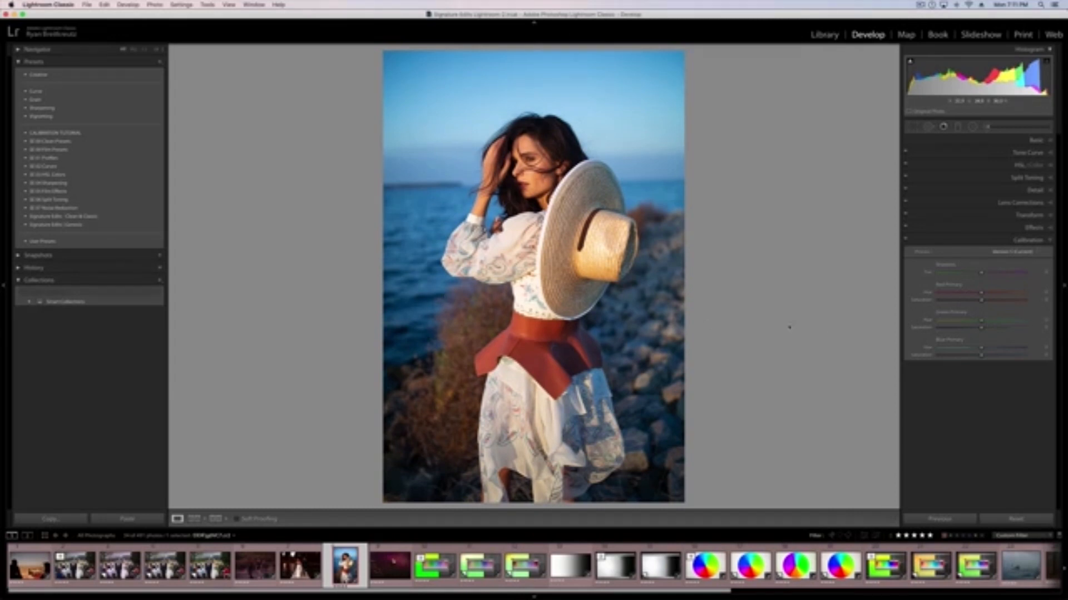
scroll(983, 572, "down", 3)
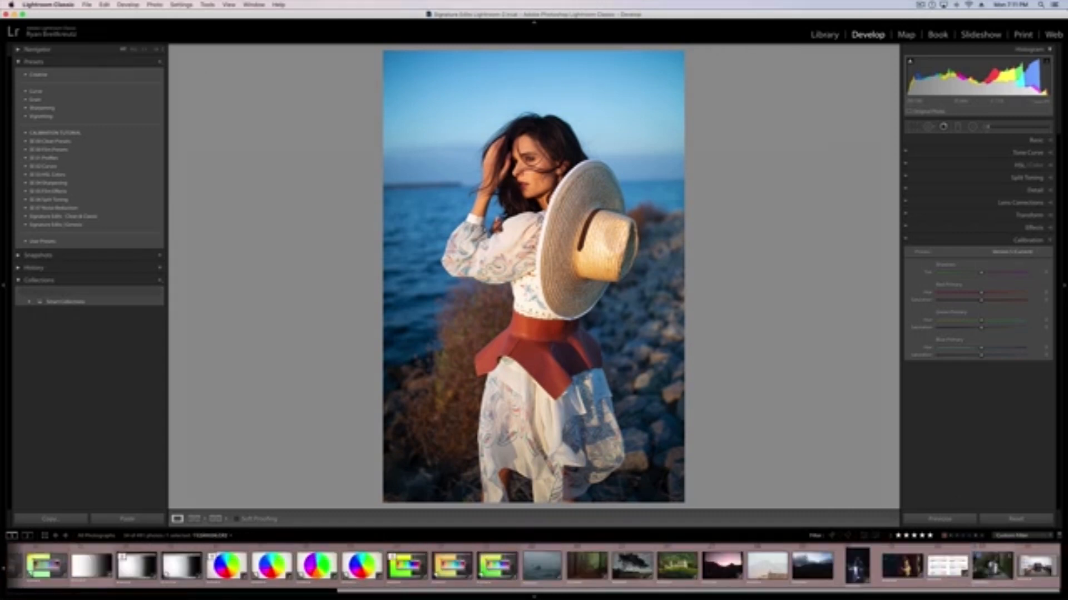
left_click(947, 566)
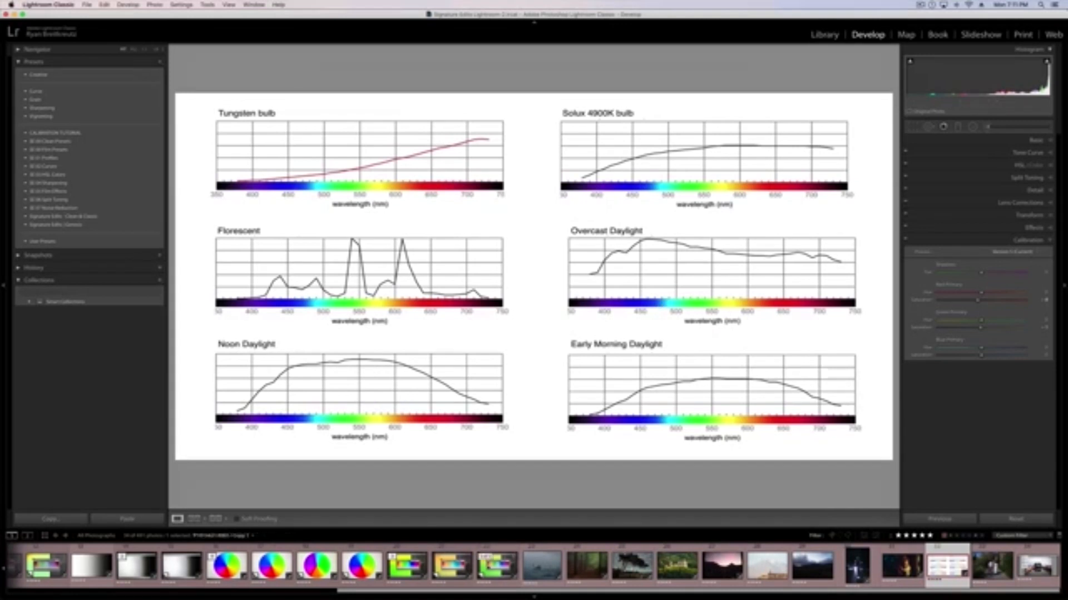
Step: Switch to the portrait of the woman with the straw hat and lower its Blue Primary saturation to about -50
scroll(394, 561, "left", 5)
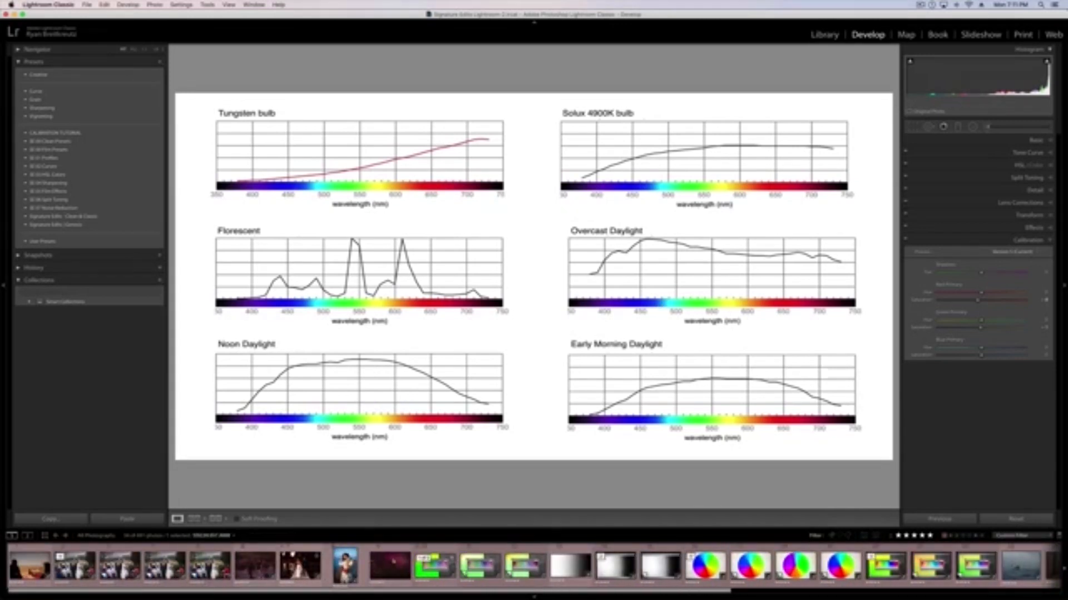
left_click(344, 566)
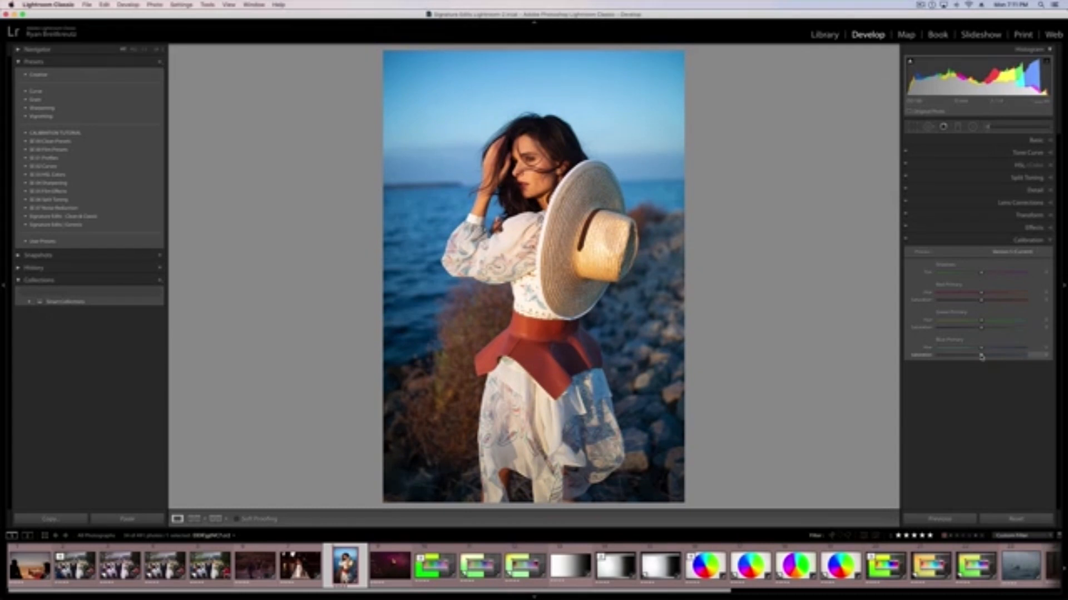
left_click_drag(979, 356, 949, 359)
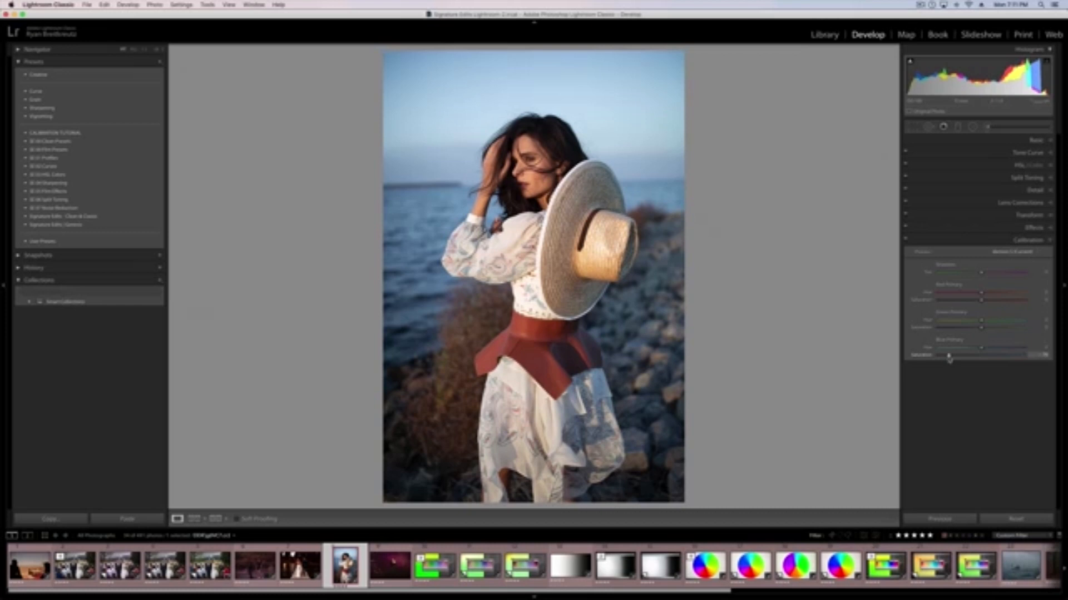
mouse_move(950, 359)
left_mouse_down()
mouse_move(980, 356)
mouse_move(958, 357)
left_mouse_up()
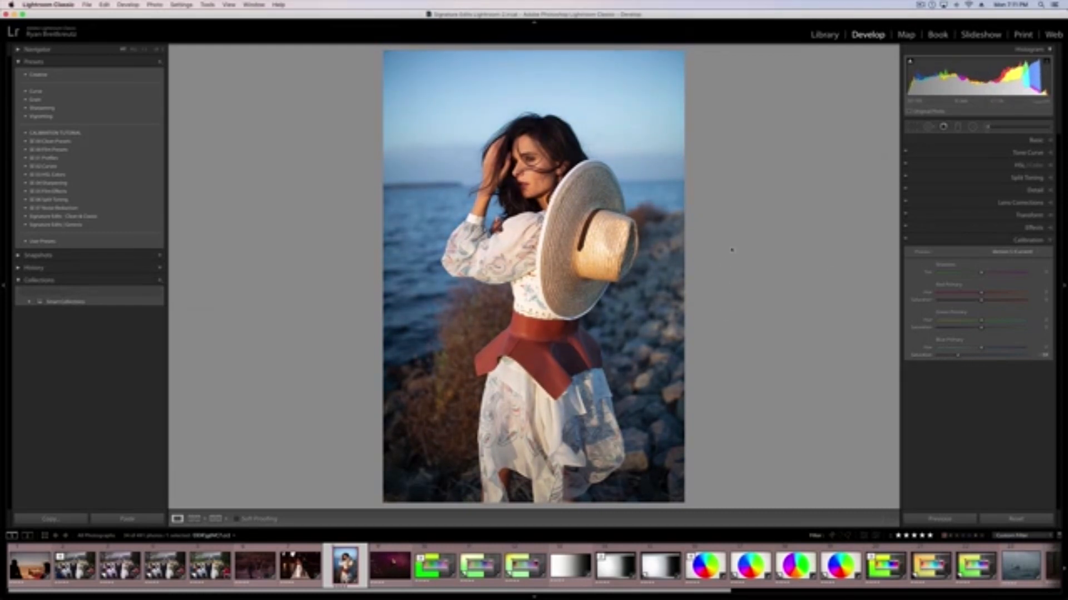
Step: Toggle the Calibration adjustments off and on repeatedly to compare the portrait before and after the Blue Primary change
left_click(906, 241)
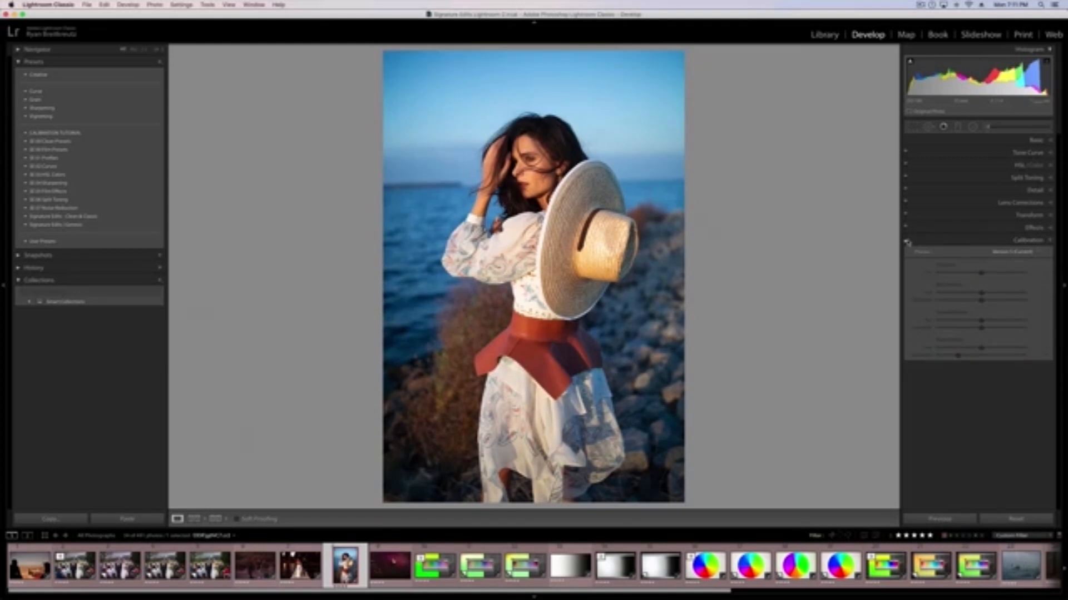
left_click(906, 240)
left_click(907, 241)
left_click(906, 241)
left_click(906, 240)
left_click(906, 240)
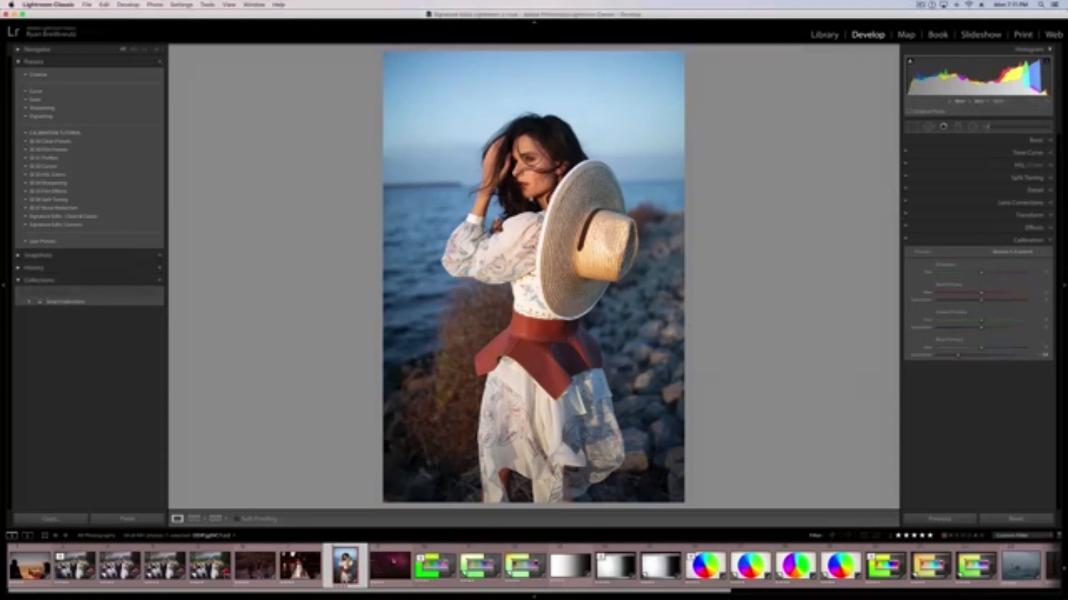
Step: Shift the portrait's Red Primary hue slightly negative while checking the woman's skin tones up close
key("z")
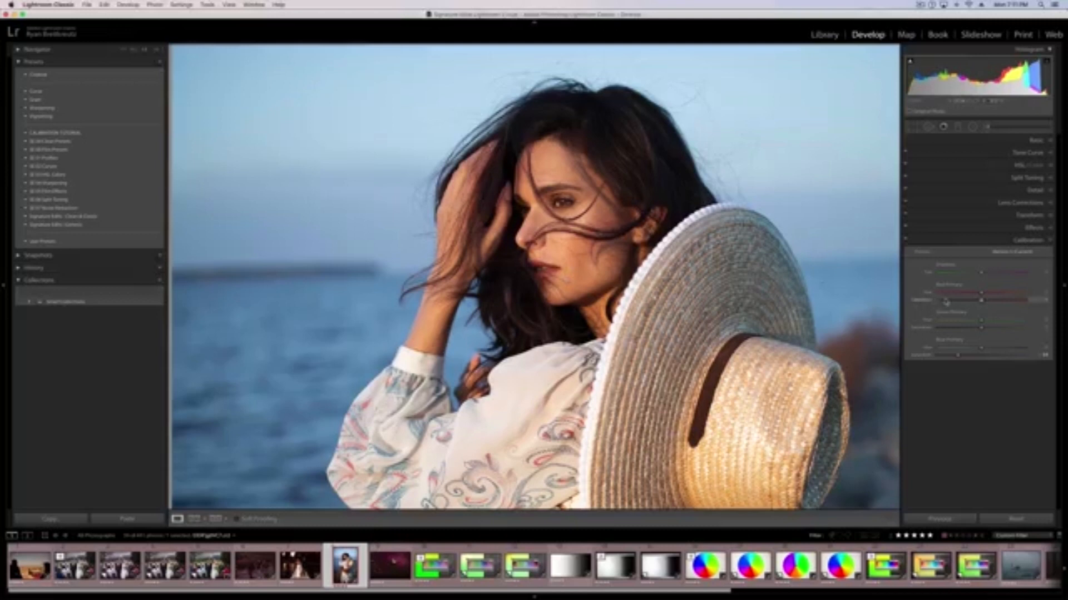
mouse_move(981, 296)
left_mouse_down()
mouse_move(964, 295)
mouse_move(977, 296)
left_mouse_up()
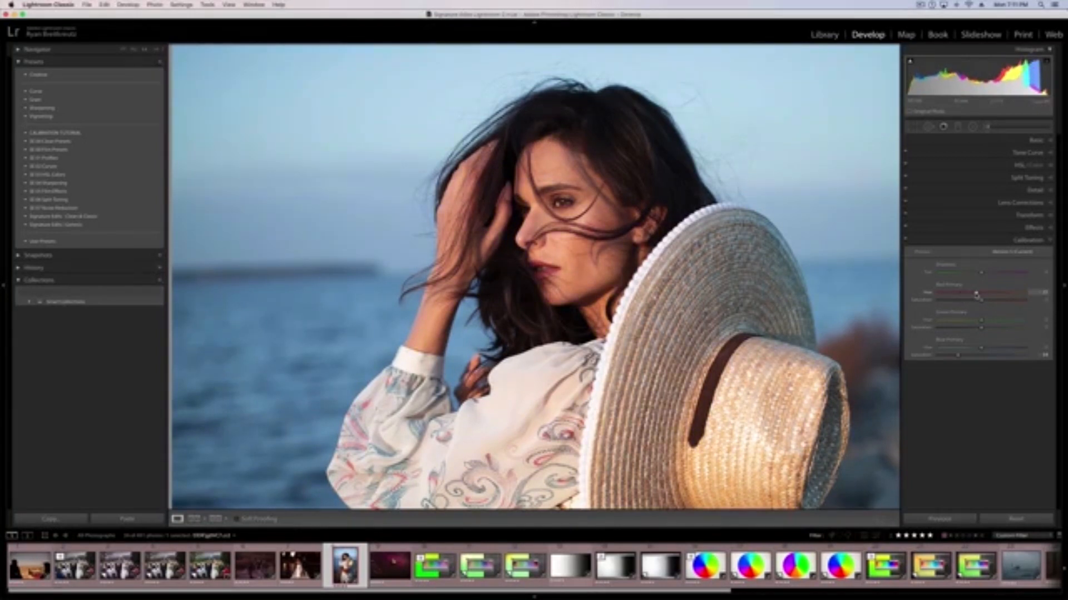
key("z")
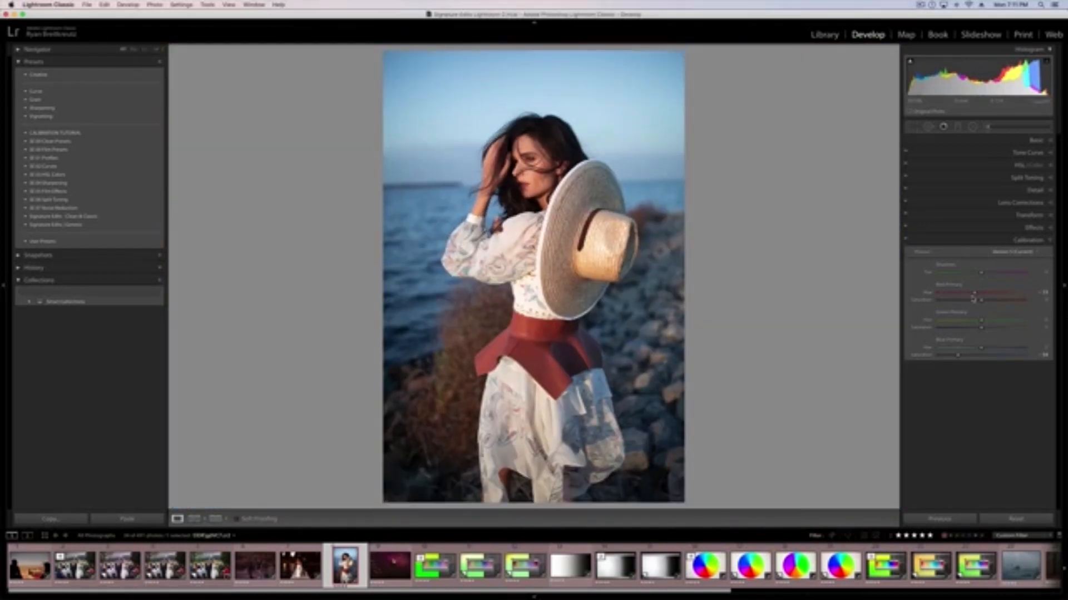
Step: Try shifting the HSL red and orange hues on the portrait, reset them and return to the Red Primary hue in Calibration
left_click(1018, 166)
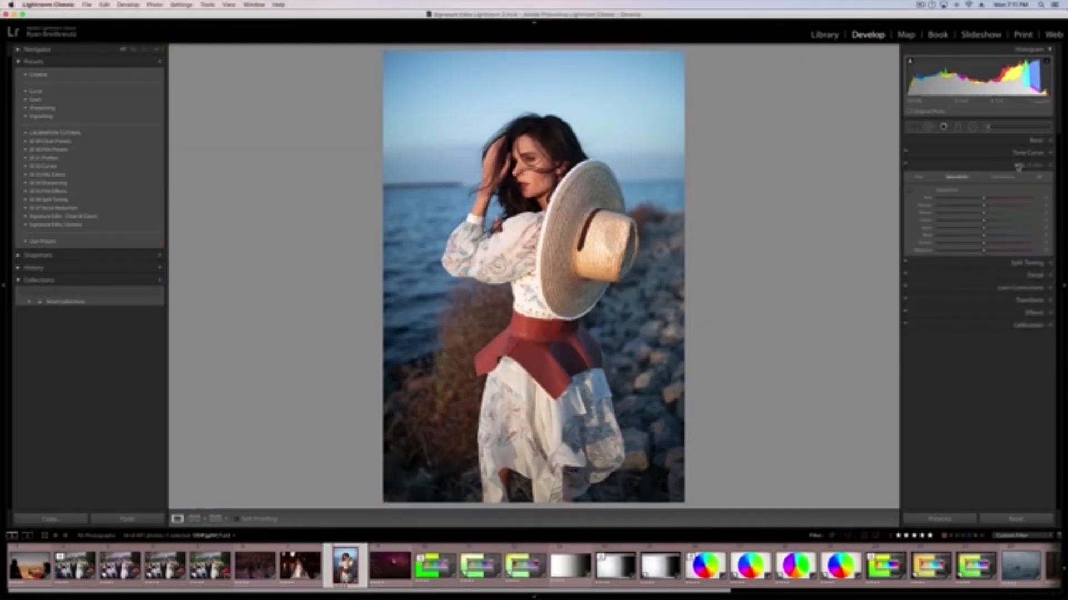
left_click(917, 178)
left_click(959, 197)
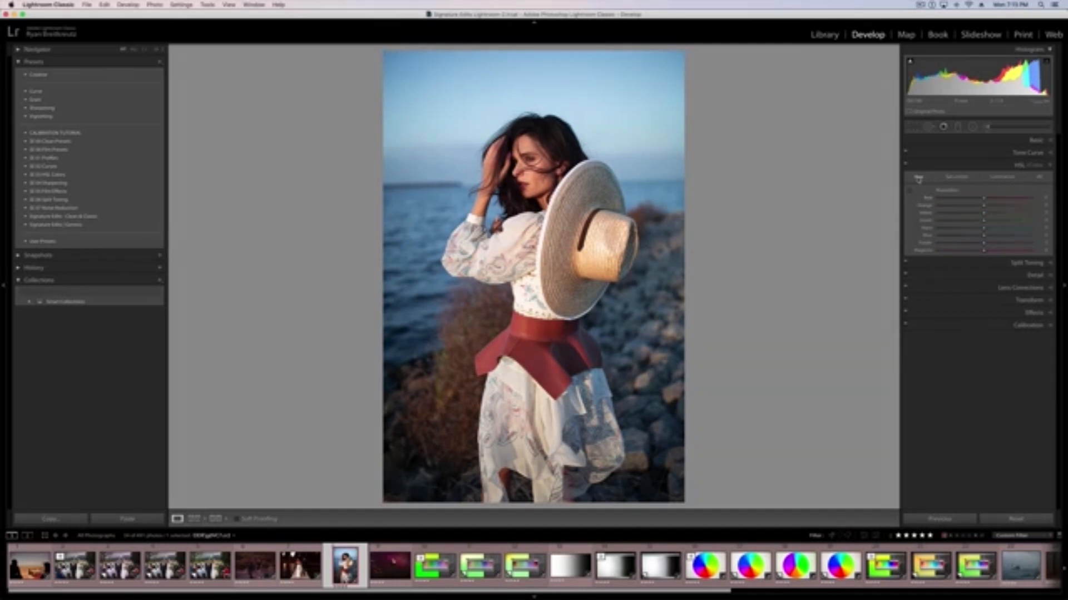
left_click(918, 179)
mouse_move(983, 202)
left_mouse_down()
mouse_move(945, 202)
mouse_move(1023, 213)
mouse_move(985, 213)
left_mouse_up()
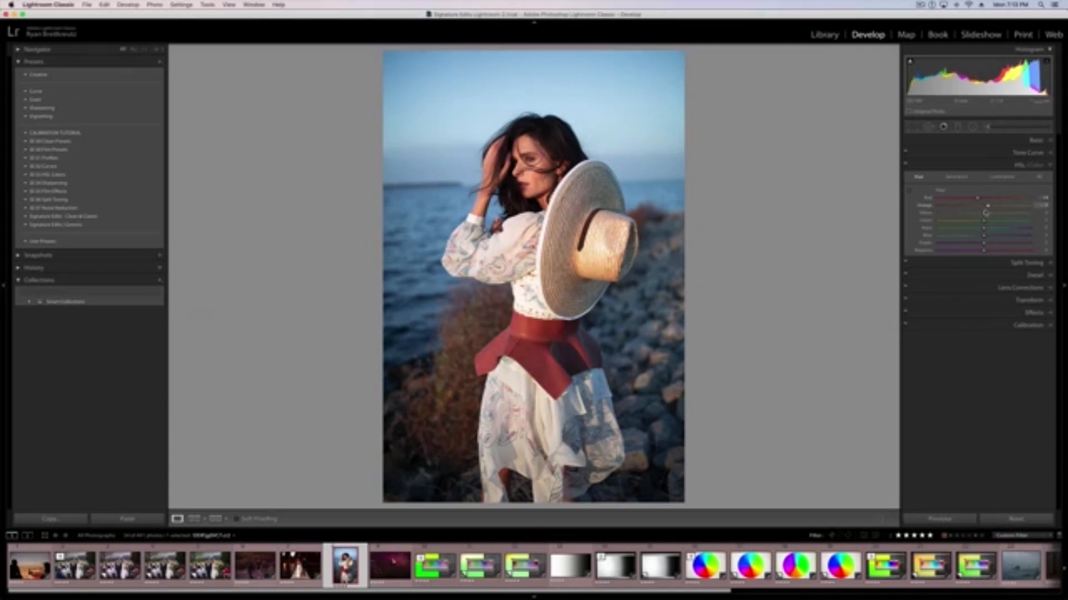
left_click(941, 192, "alt")
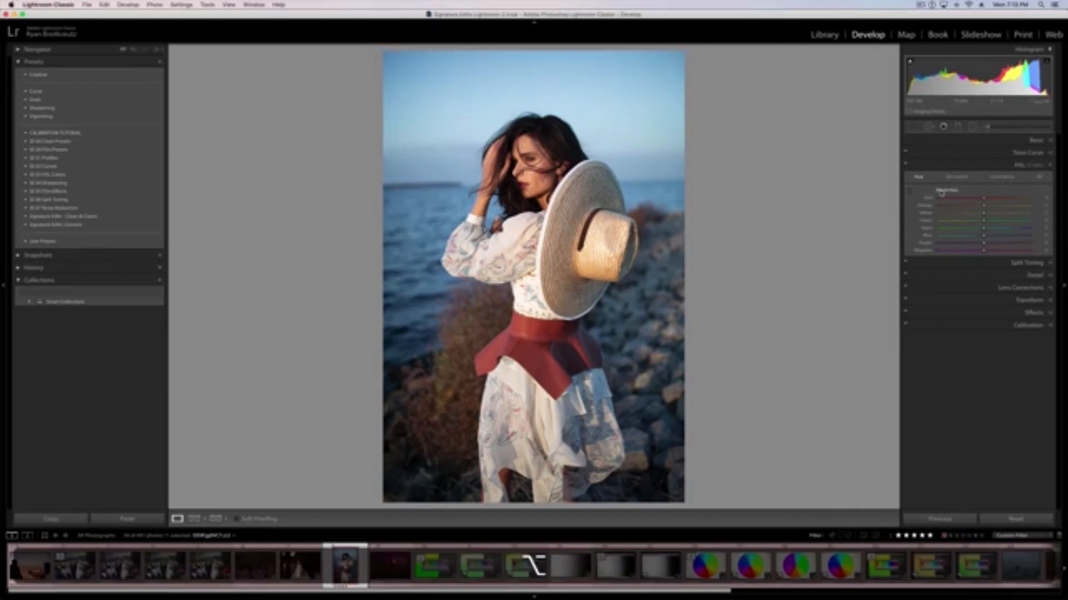
left_click(1028, 325)
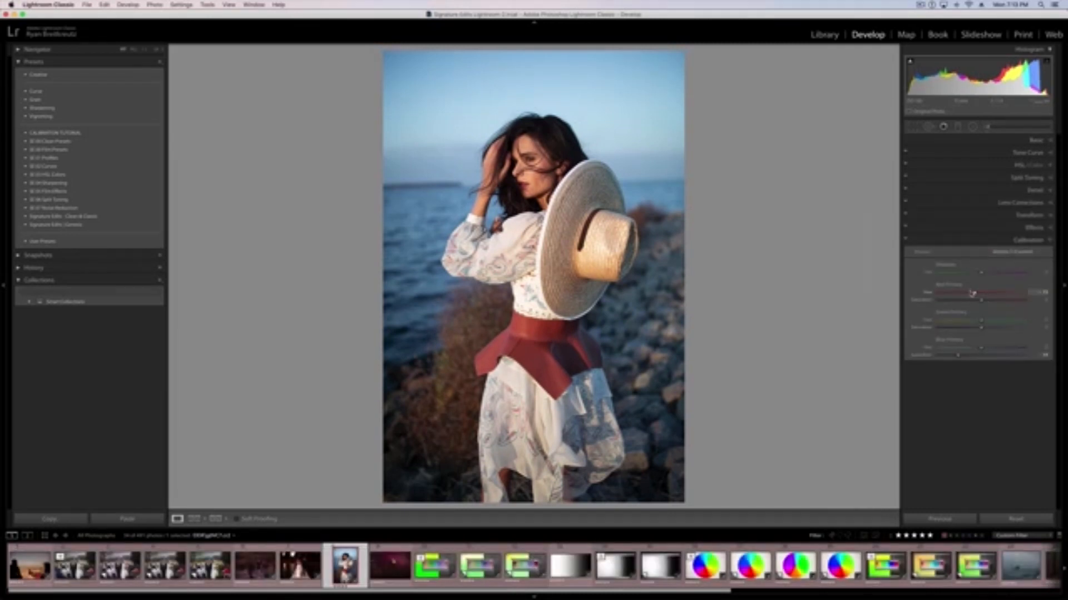
mouse_move(974, 295)
left_mouse_down()
mouse_move(941, 293)
mouse_move(1037, 293)
mouse_move(928, 292)
mouse_move(974, 293)
left_mouse_up()
Step: On the colour wheel image, try the Red Primary hue at +100, reset it and set it slightly negative
left_click(705, 566)
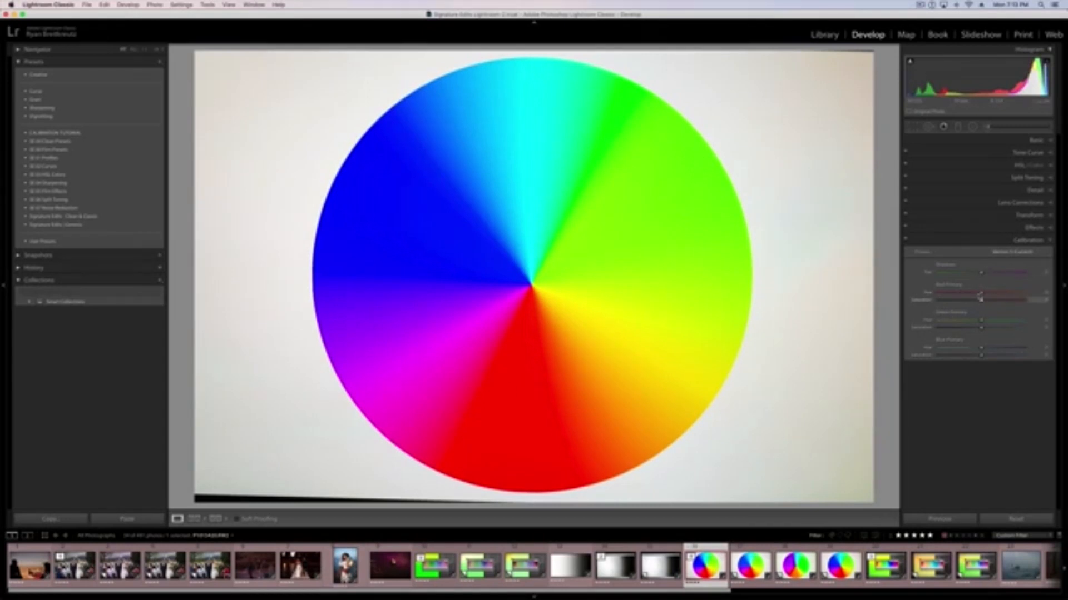
left_click_drag(981, 293, 1038, 301)
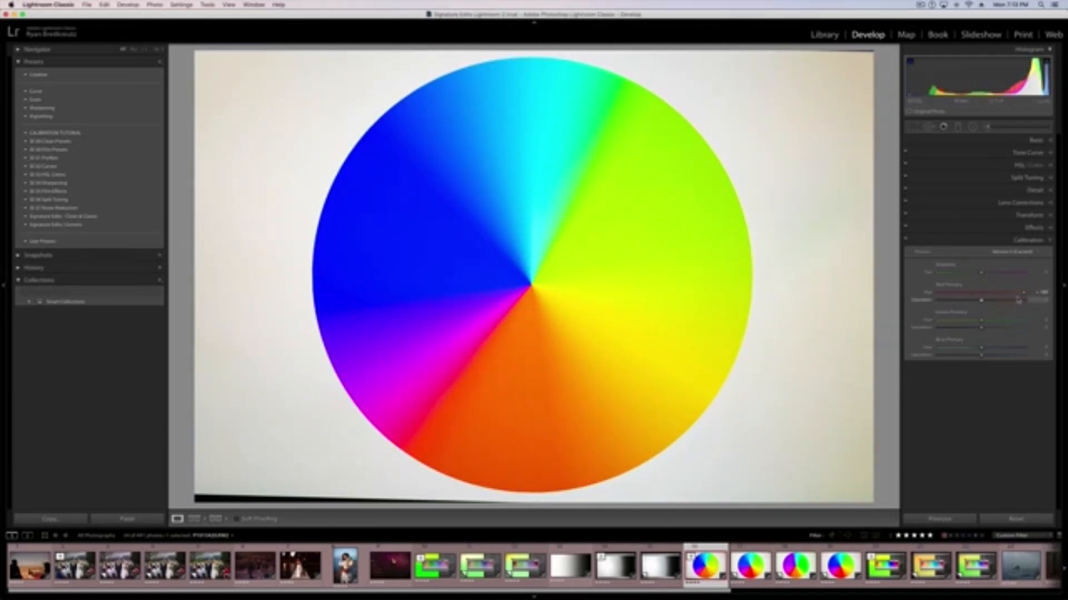
left_click_drag(1023, 293, 977, 296)
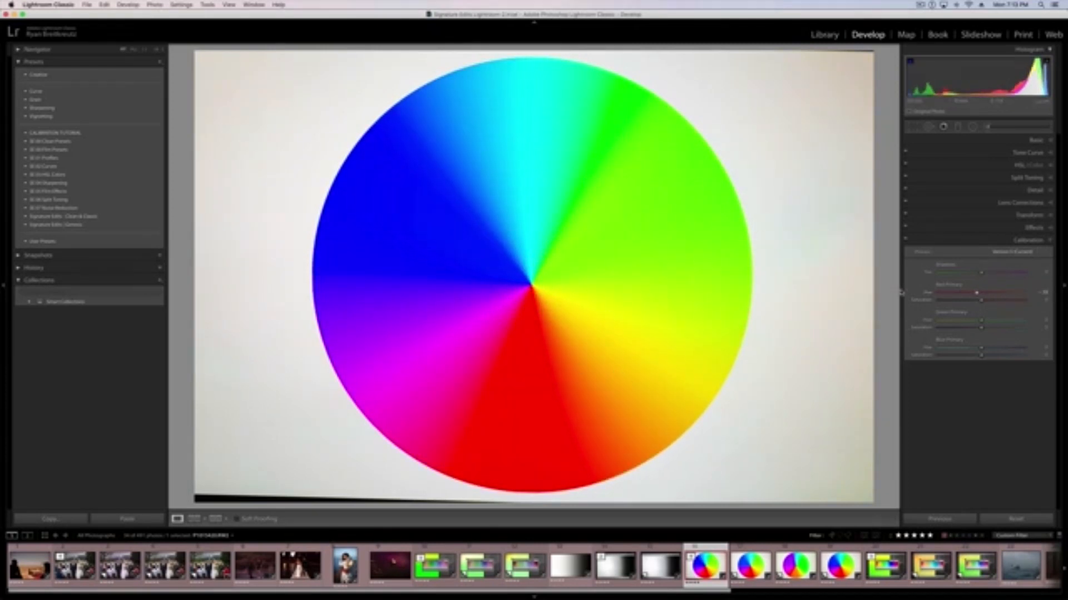
left_click_drag(982, 297, 1023, 293)
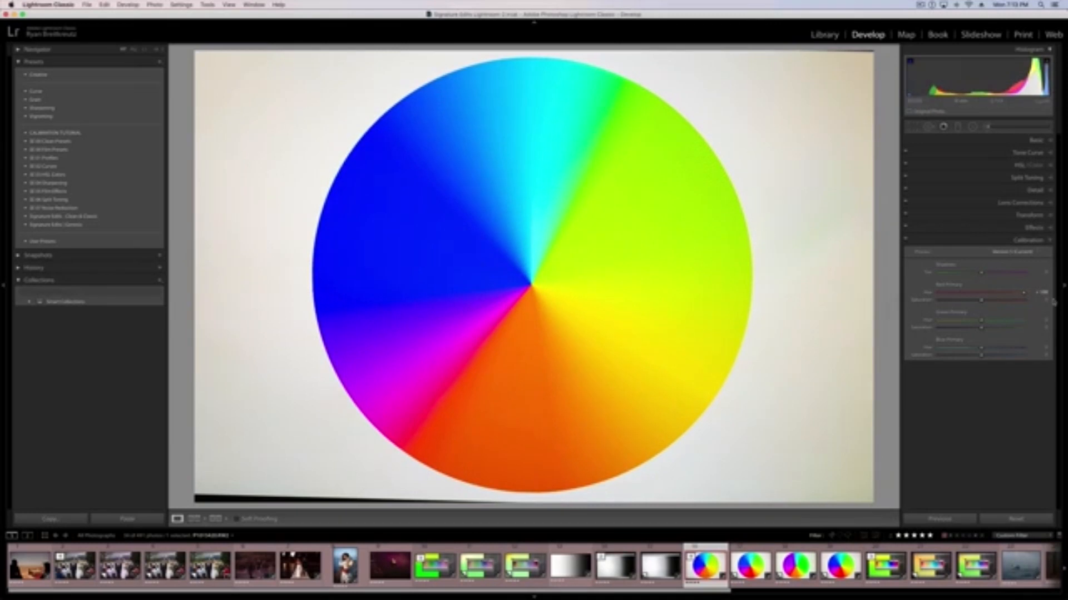
double_click(1023, 294)
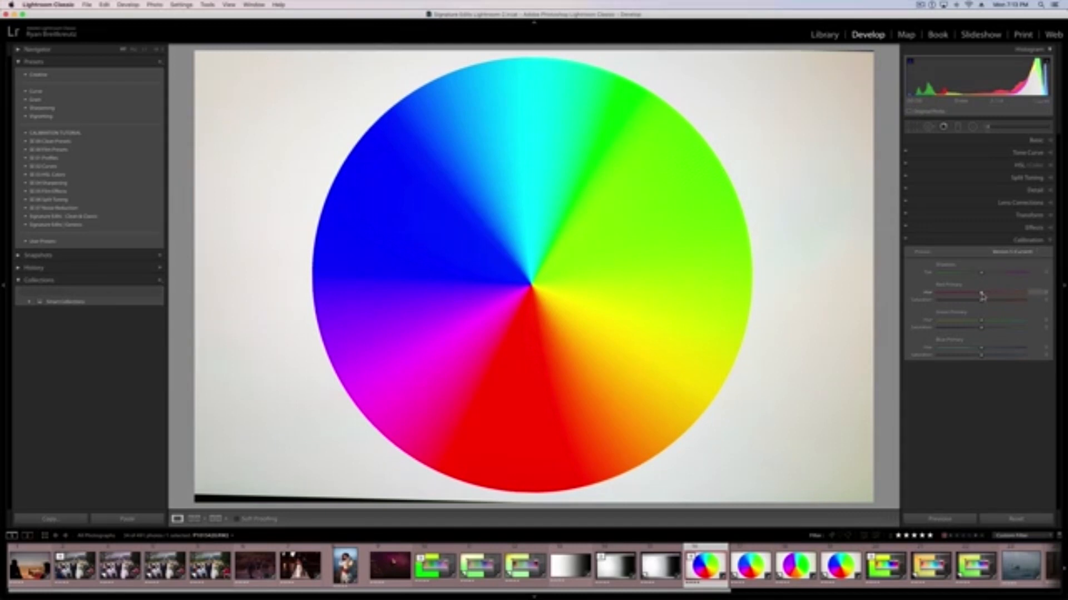
left_click_drag(981, 293, 973, 294)
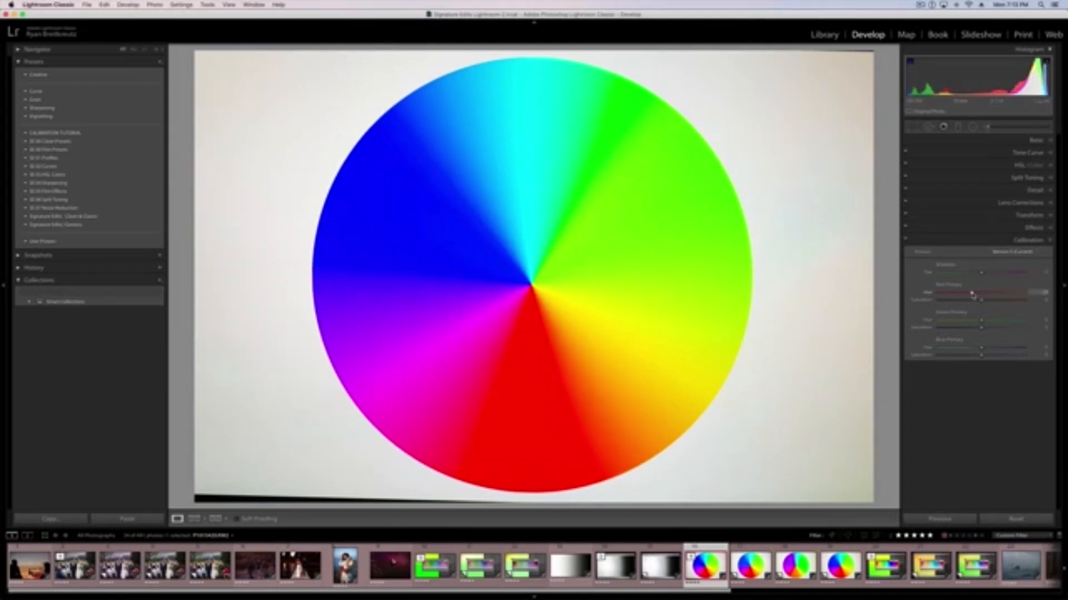
Step: Return to the portrait and slightly raise its Red Primary and Green Primary saturation in Calibration
left_click(1023, 166)
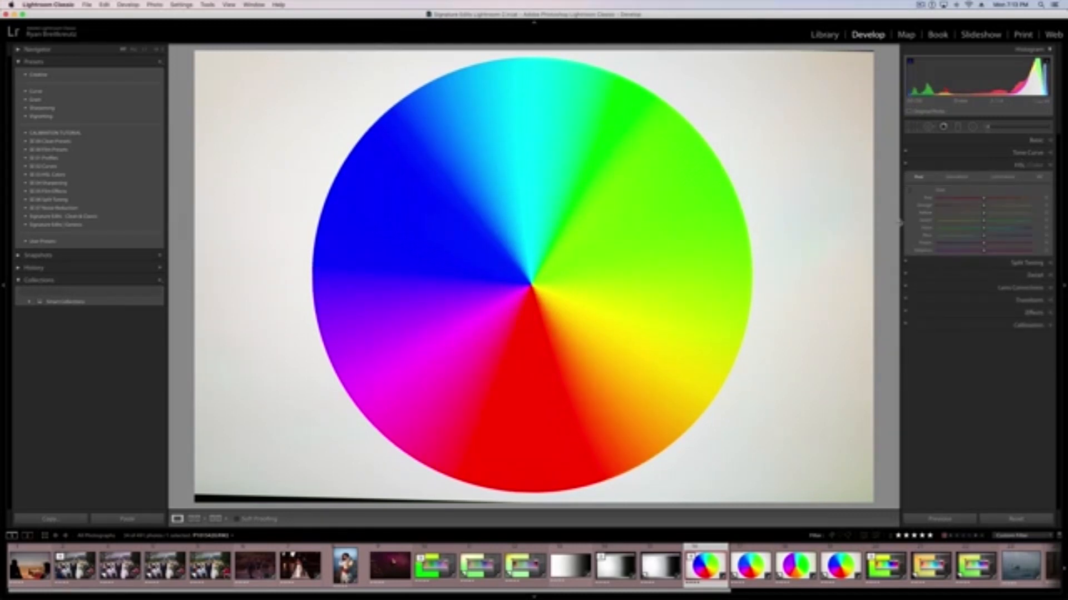
left_click(1023, 165)
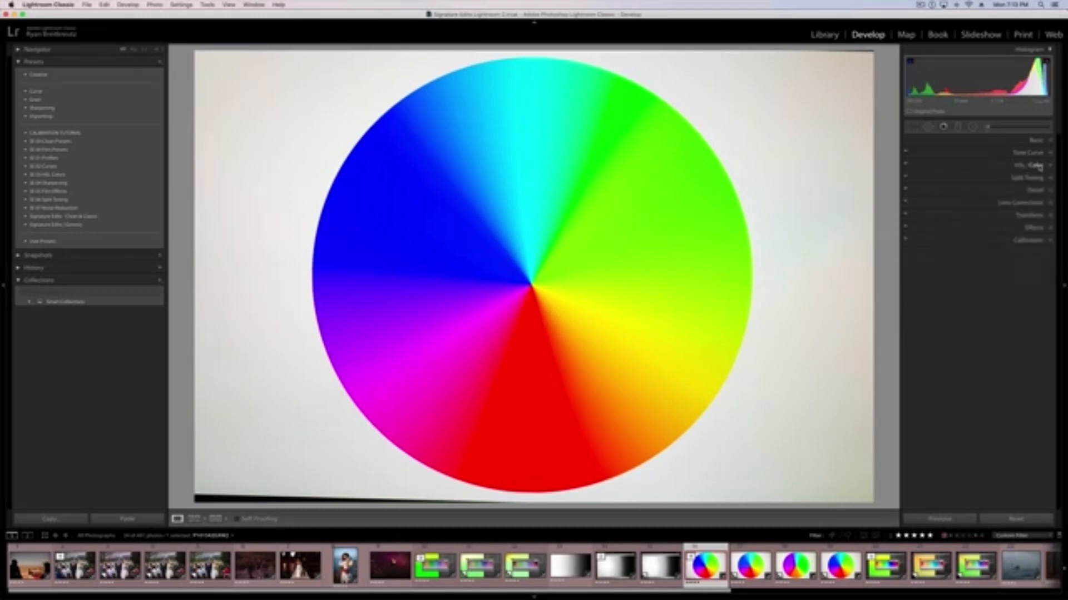
left_click(334, 573)
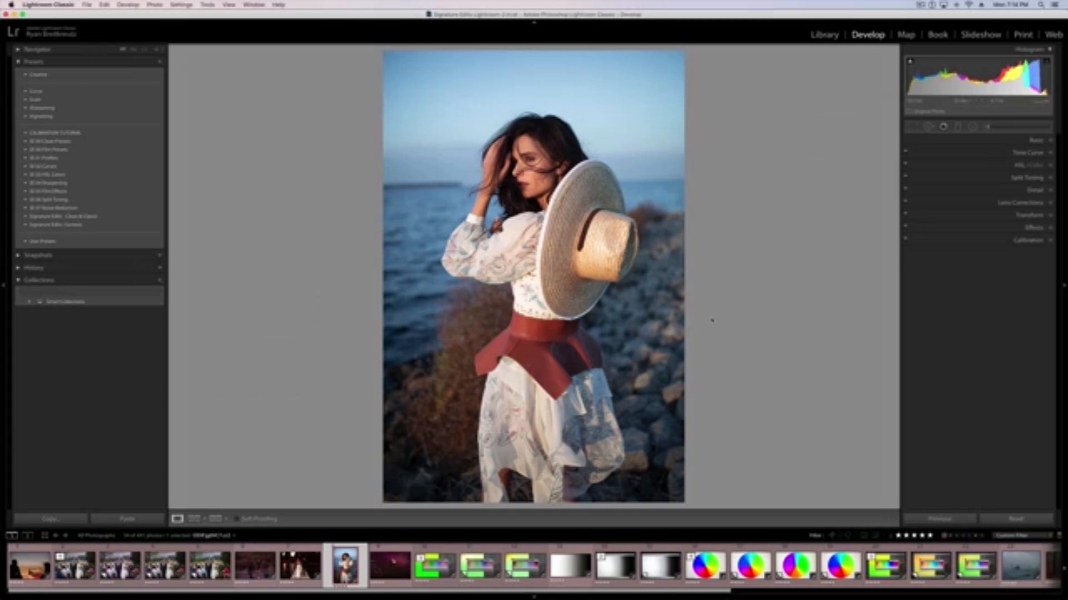
left_click(1028, 240)
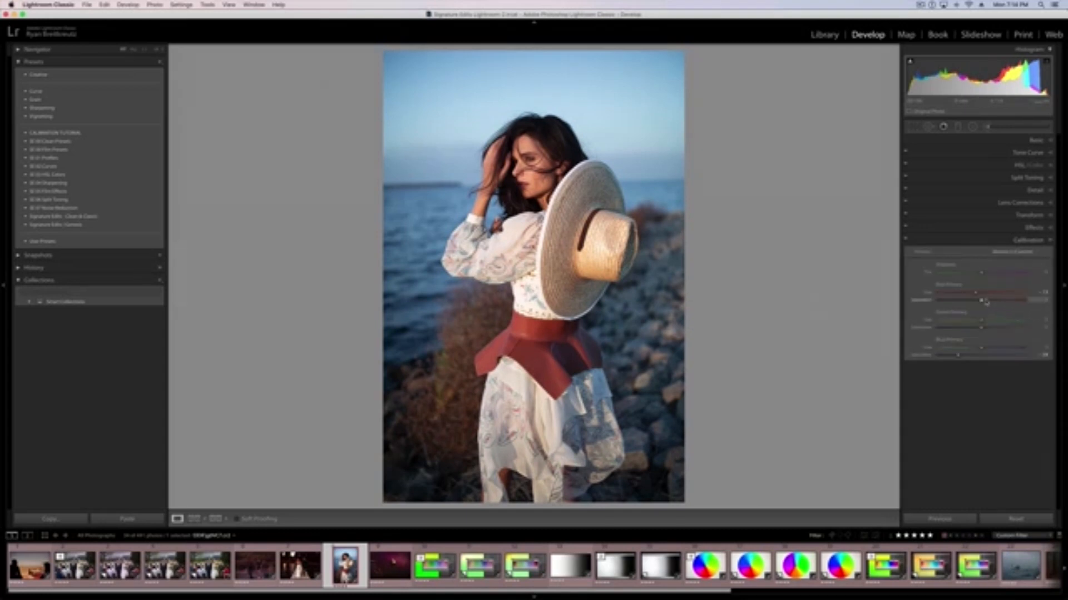
left_click_drag(981, 300, 991, 330)
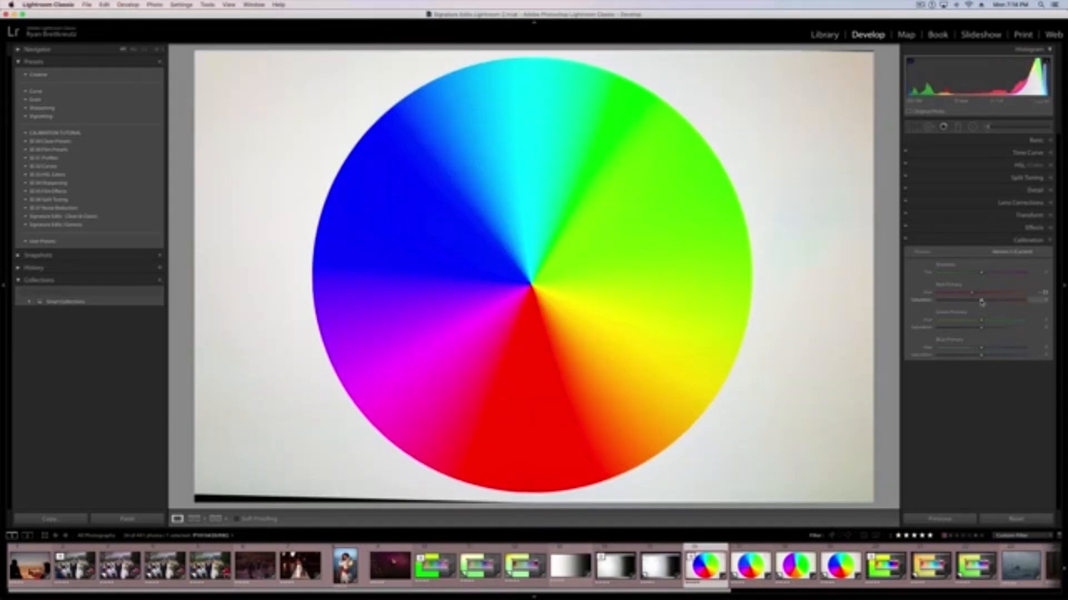
Step: On the colour wheel image, test Red Primary saturation at +100, then set Red and Green Primary saturation to about +40
left_click_drag(981, 301, 1061, 304)
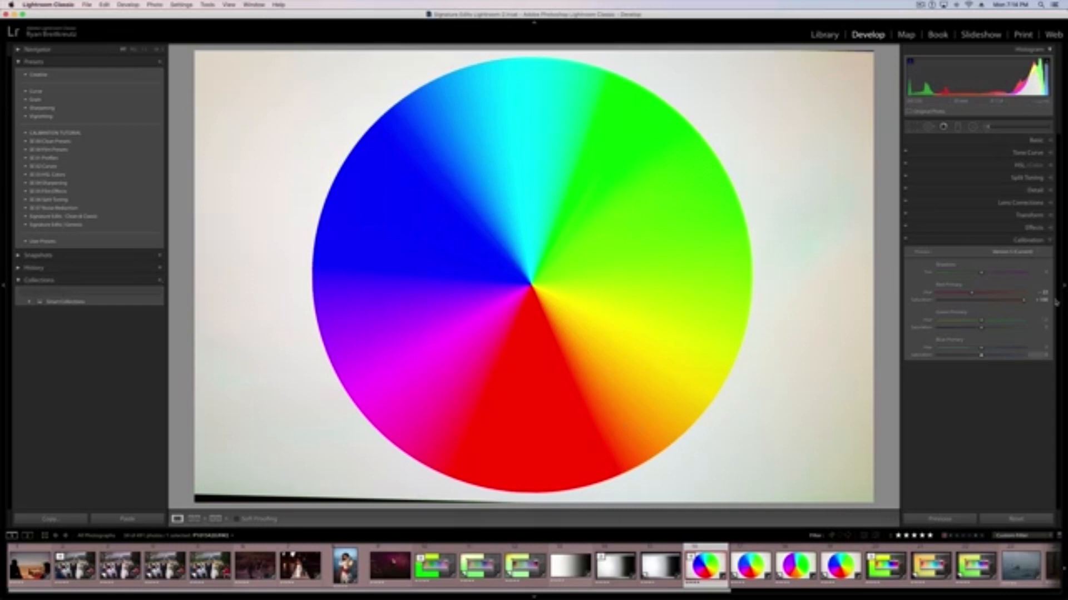
left_click_drag(1024, 302, 998, 302)
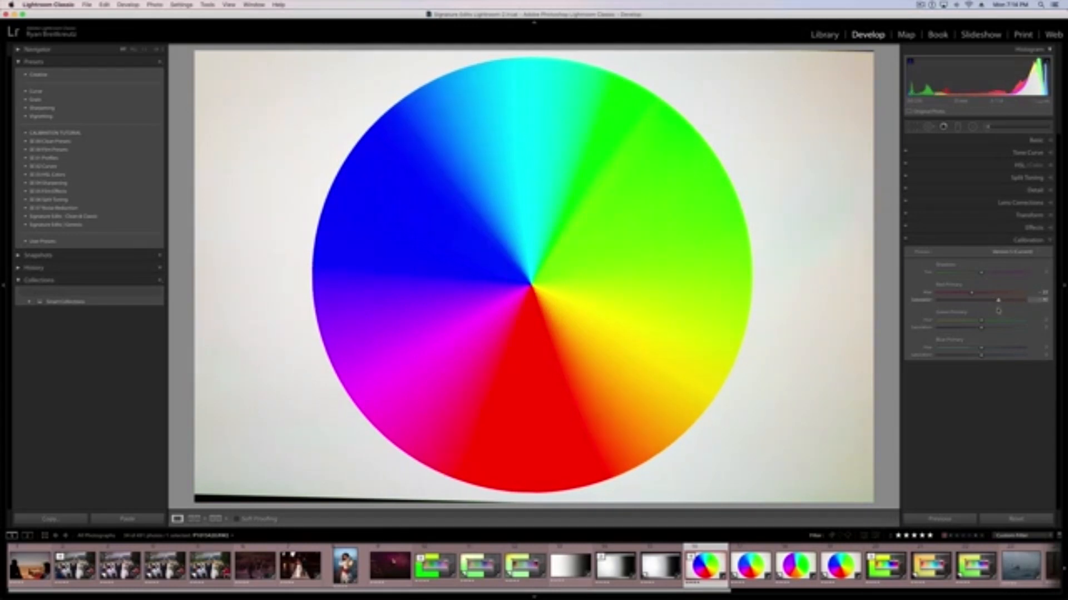
left_click(998, 328)
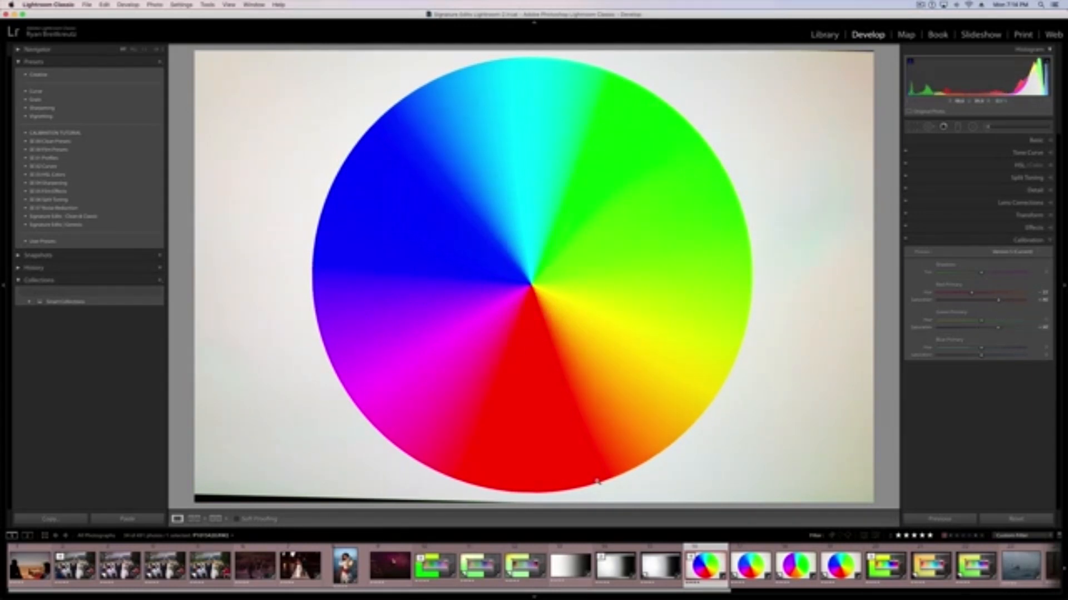
Step: Go back to the portrait and slightly increase its overall saturation and contrast in the Basic settings
left_click(345, 566)
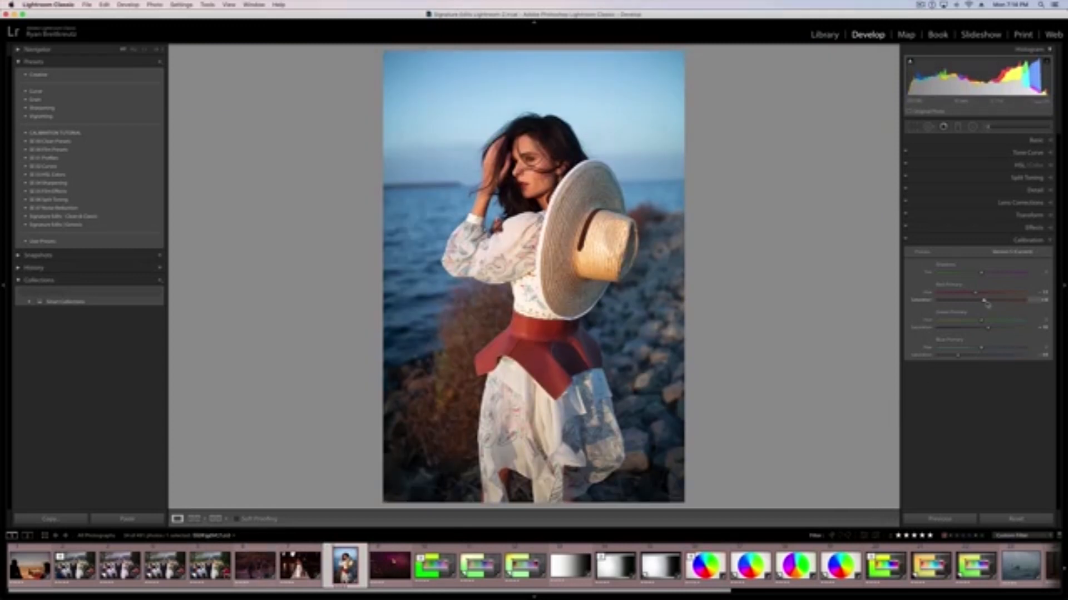
left_click(1044, 140)
mouse_move(980, 319)
left_mouse_down()
mouse_move(998, 321)
mouse_move(986, 320)
left_mouse_up()
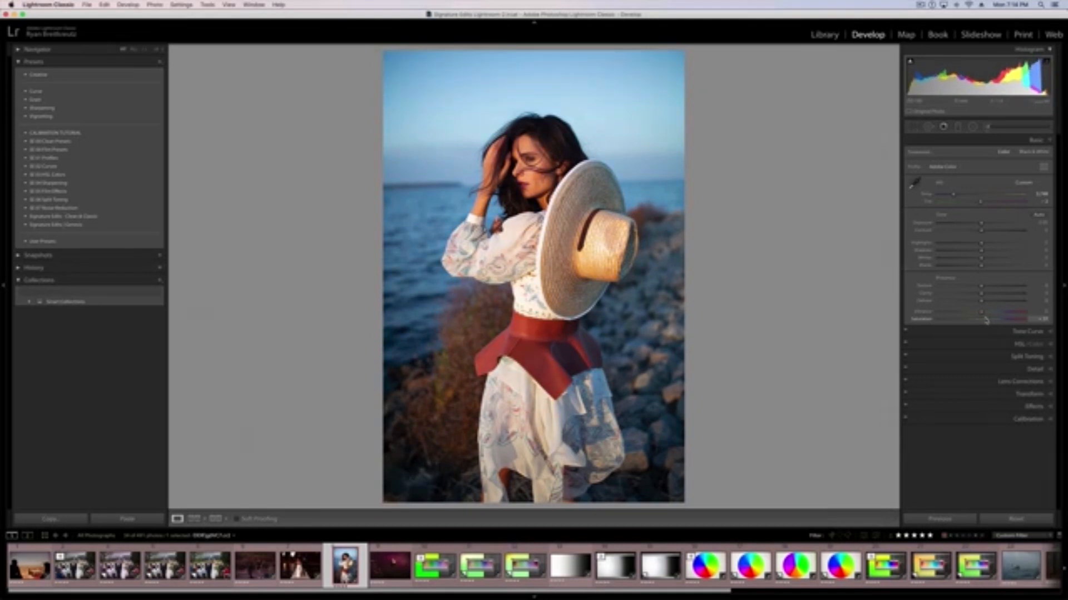
mouse_move(980, 230)
left_mouse_down()
mouse_move(992, 233)
mouse_move(982, 232)
left_mouse_up()
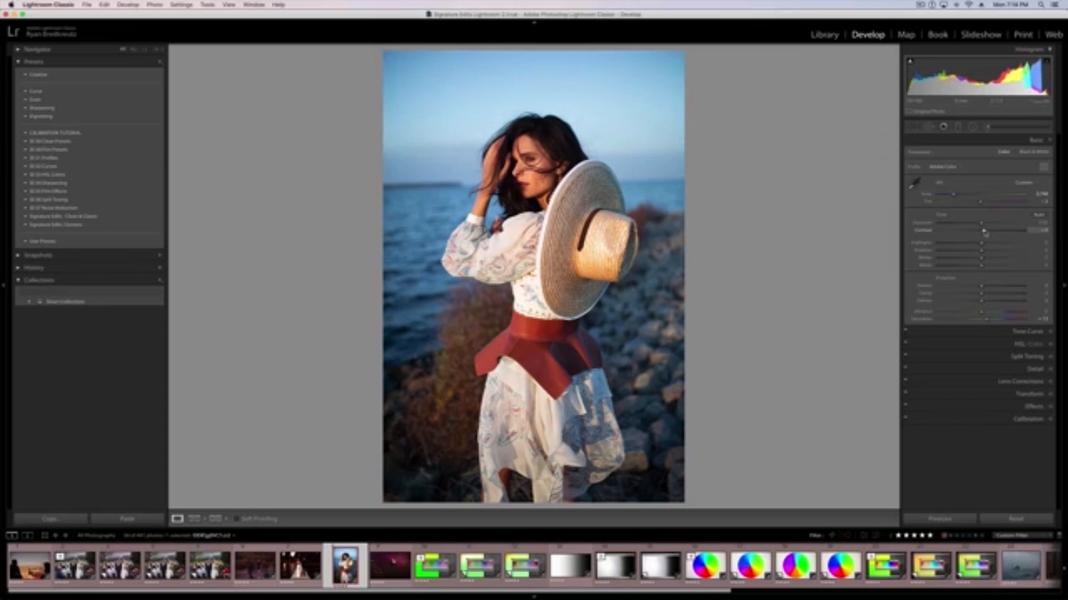
Step: Toggle the portrait's Calibration on and off repeatedly to compare its effect alongside the saturation and contrast changes
left_click(905, 417)
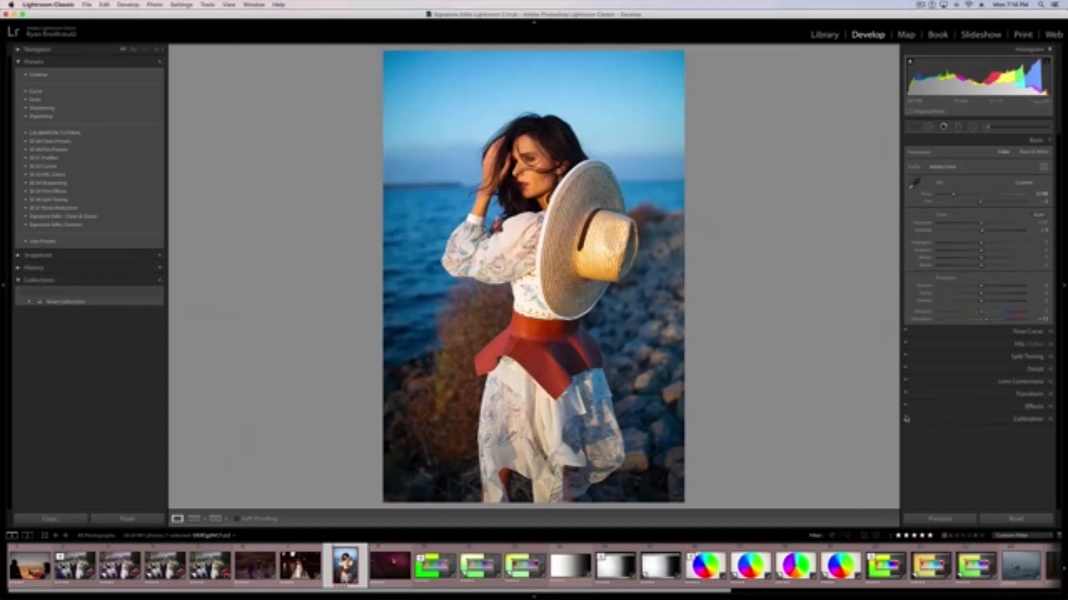
left_click(905, 417)
left_click(905, 418)
left_click(905, 418)
left_click(905, 418)
left_click(905, 418)
left_click(905, 418)
left_click(905, 419)
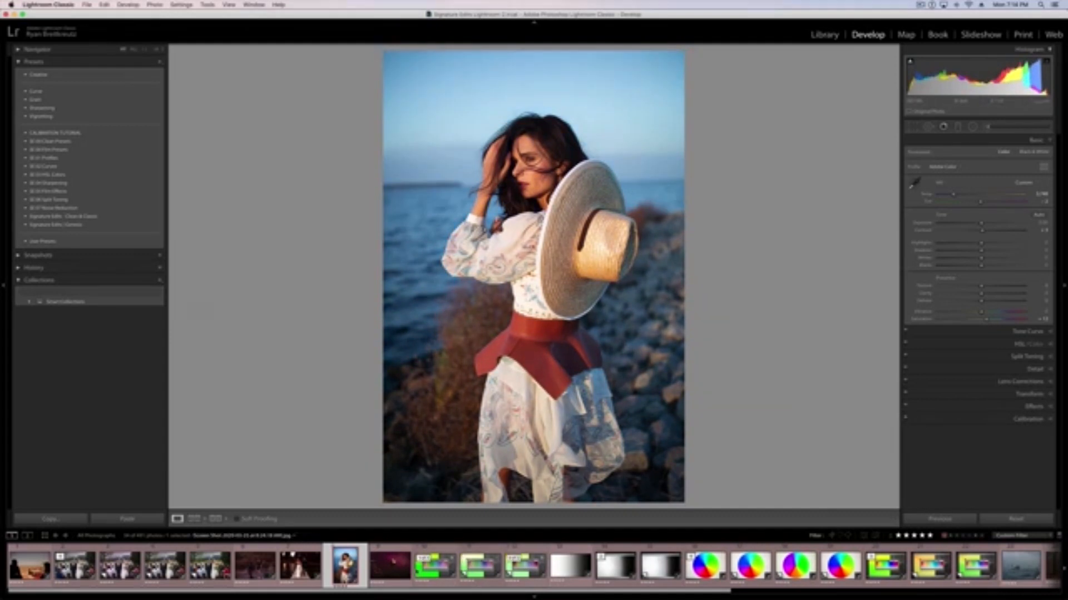
Step: Open the concert photo, zoom in on the singer and cool the white balance temperature
left_click(391, 567)
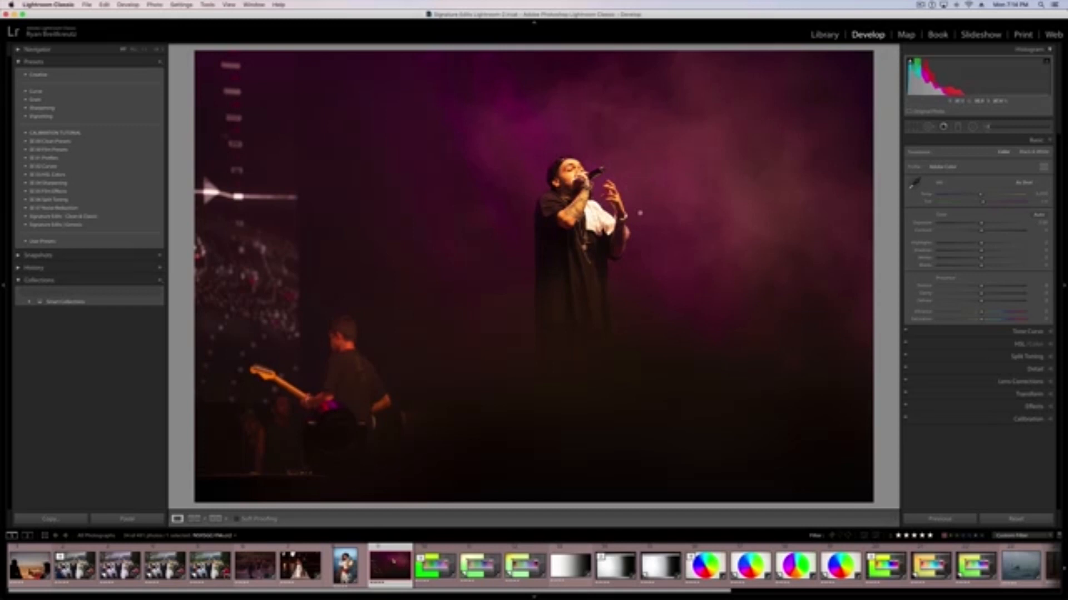
left_click(584, 217)
left_click_drag(643, 220, 571, 215)
left_click_drag(982, 197, 962, 196)
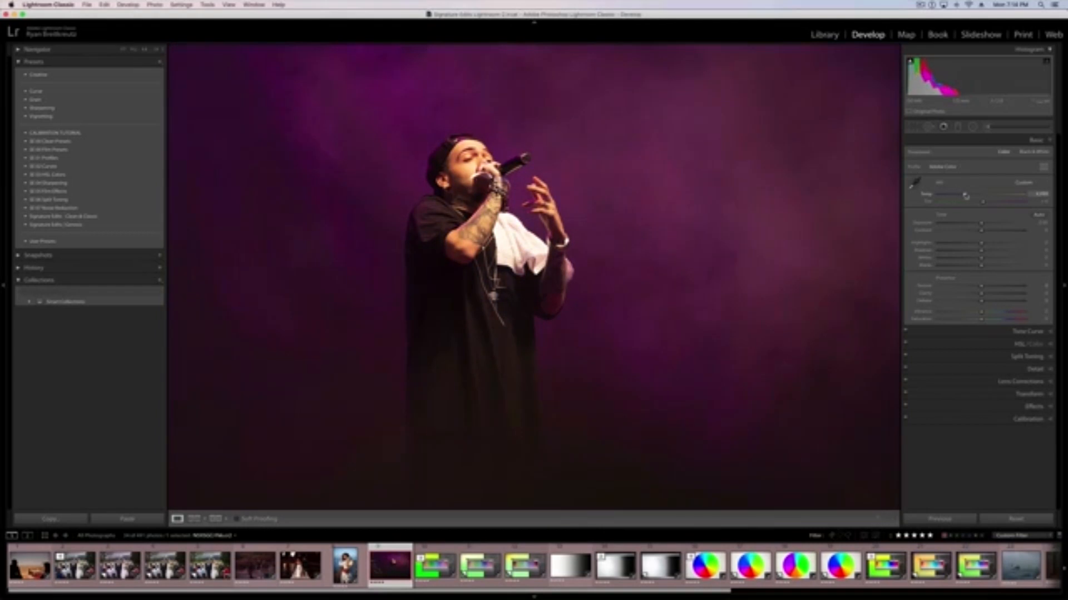
Step: Raise the concert photo's white balance tint slightly and check the singer up close
left_click(764, 211)
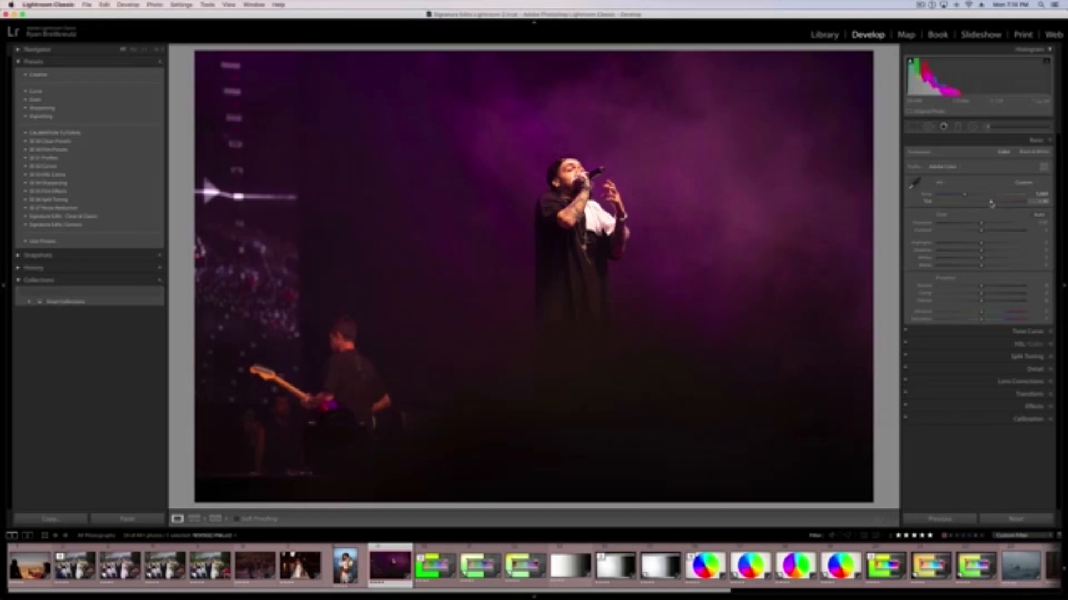
left_click(551, 167)
left_click_drag(717, 252, 617, 230)
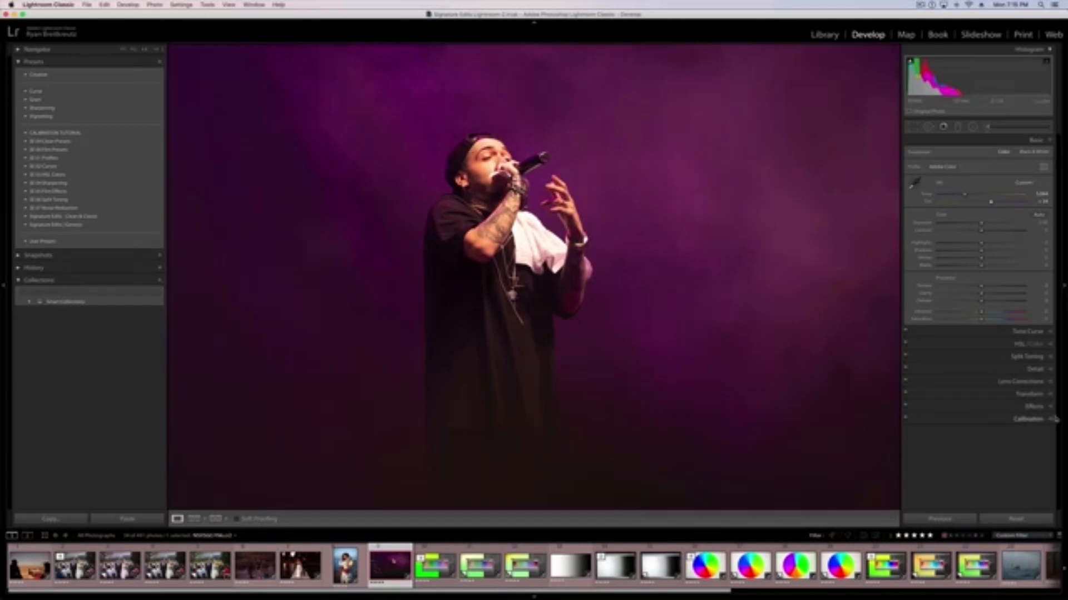
Step: Shift the concert photo's Red Primary hue slightly negative in Calibration and toggle Calibration on and off to compare
left_click(1028, 419)
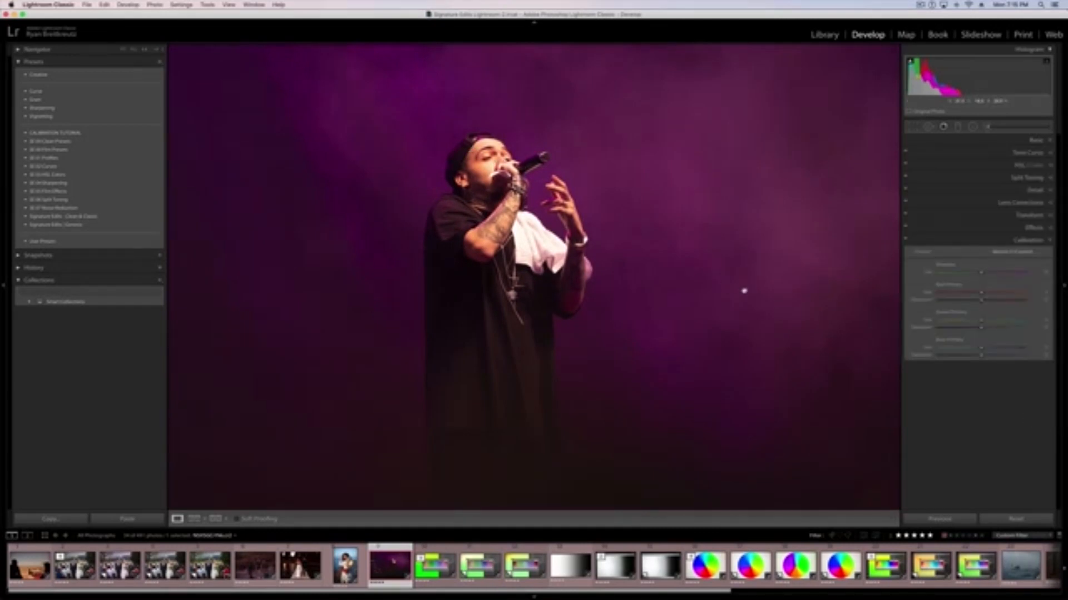
left_click(743, 291)
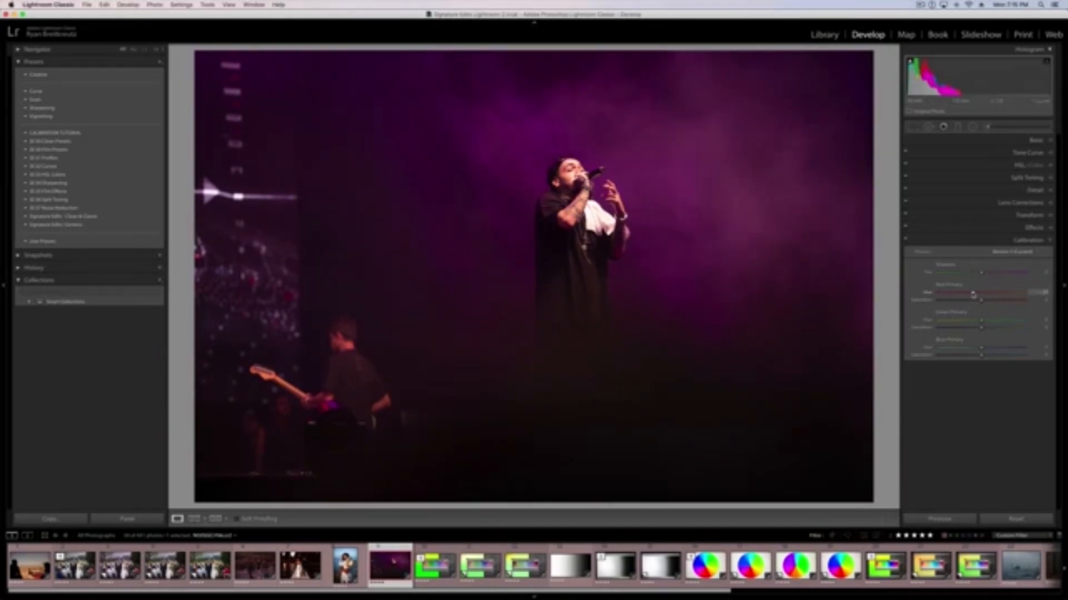
left_click(905, 242)
left_click(906, 243)
left_click(905, 243)
left_click(906, 243)
left_click(906, 243)
left_click(906, 243)
Step: Try the concert photo's Calibration Shadows tint at -100 and +100, checking the singer up close
left_click_drag(982, 274, 929, 273)
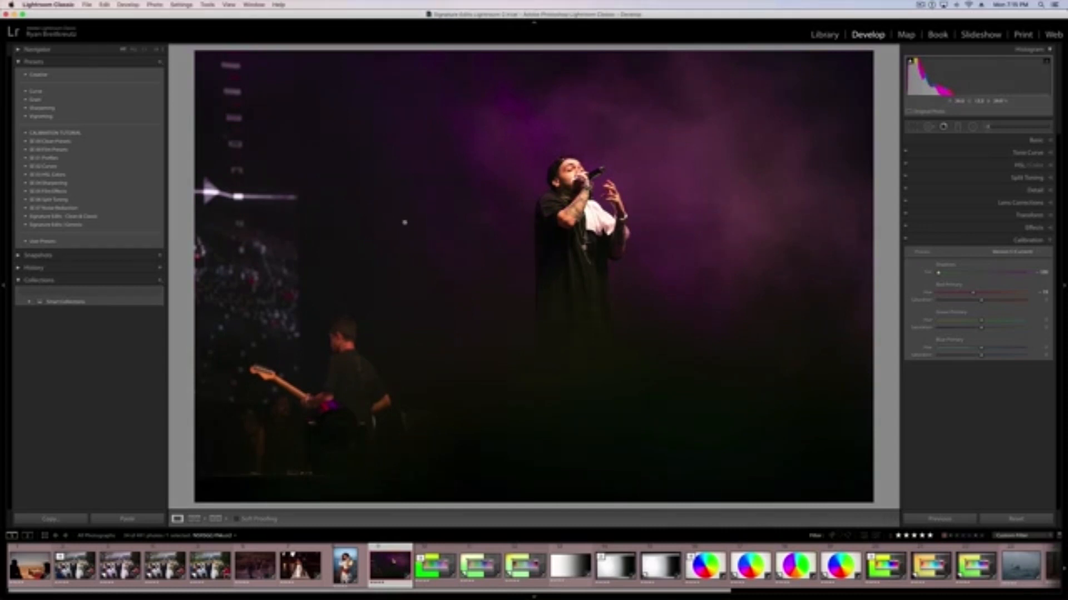
left_click_drag(943, 274, 1024, 272)
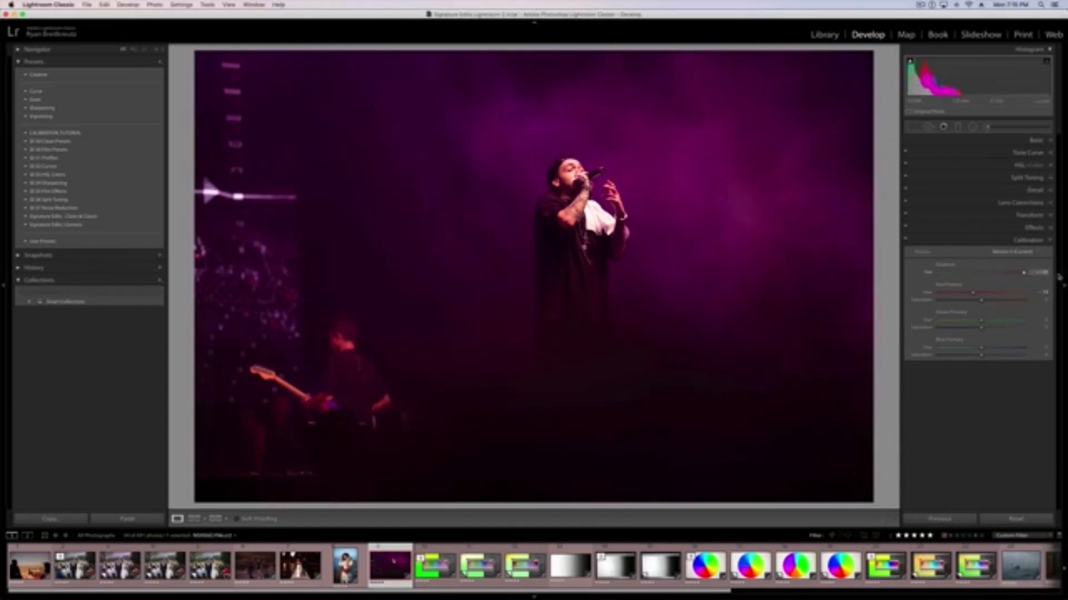
left_click(601, 142)
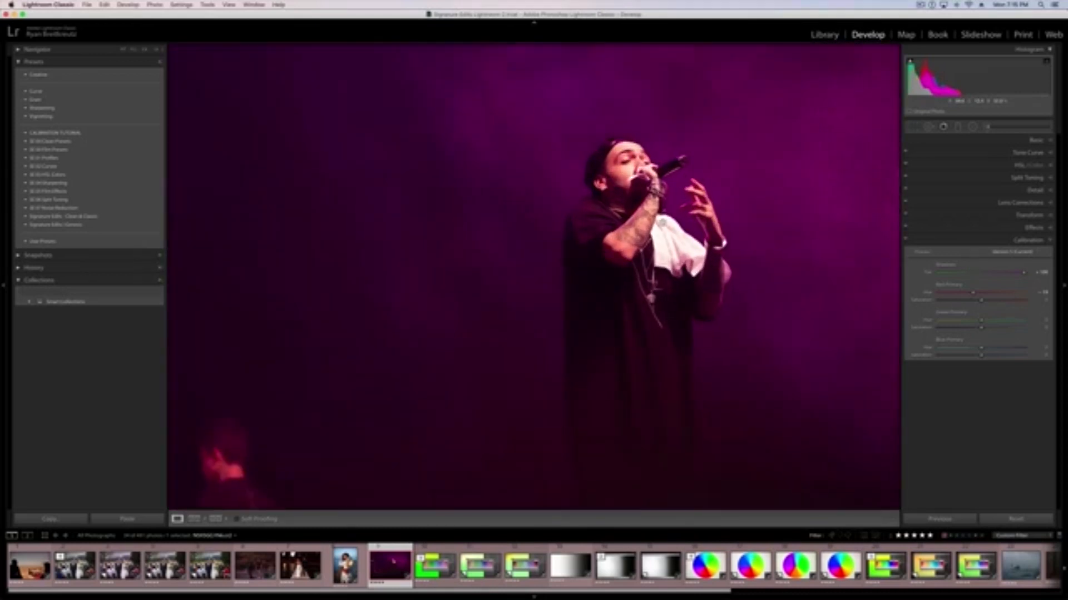
left_click(652, 192)
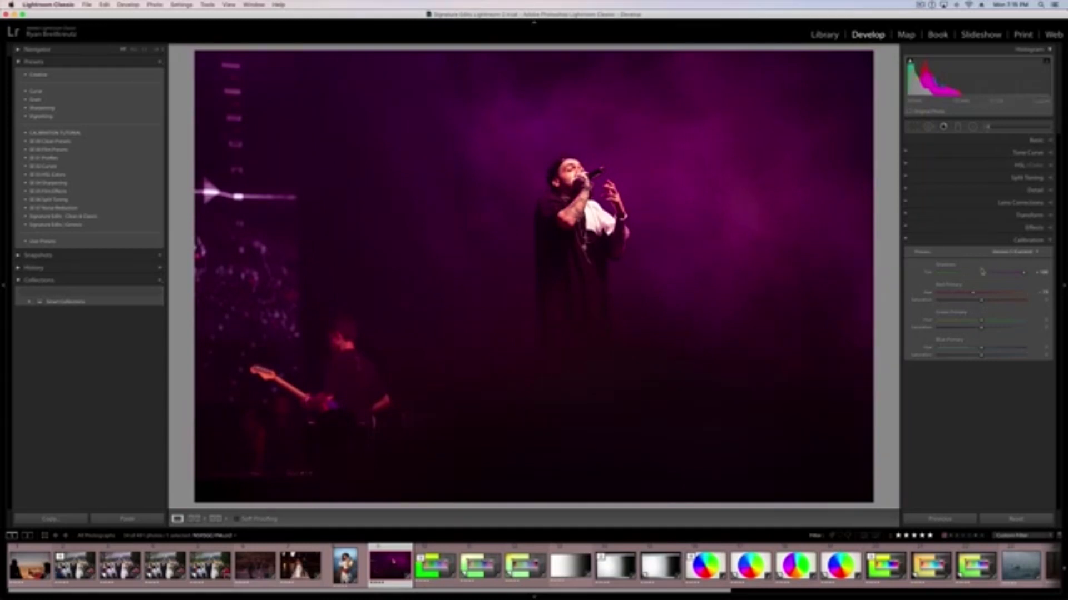
Step: Set the concert photo's Shadows tint to about +67 and toggle Calibration on and off to compare
left_click(1009, 272)
left_click(906, 241)
left_click(906, 241)
left_click(906, 241)
left_click(906, 241)
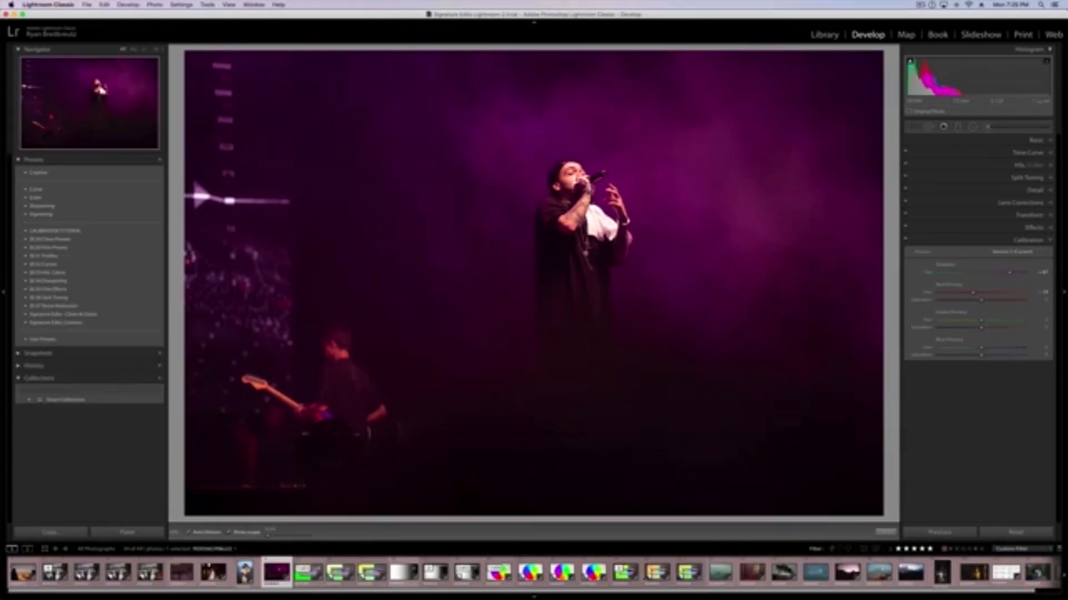
Step: Open the photo of the woman with the scarf and camera, cool its temperature and shift its tint slightly toward magenta
left_click(973, 573)
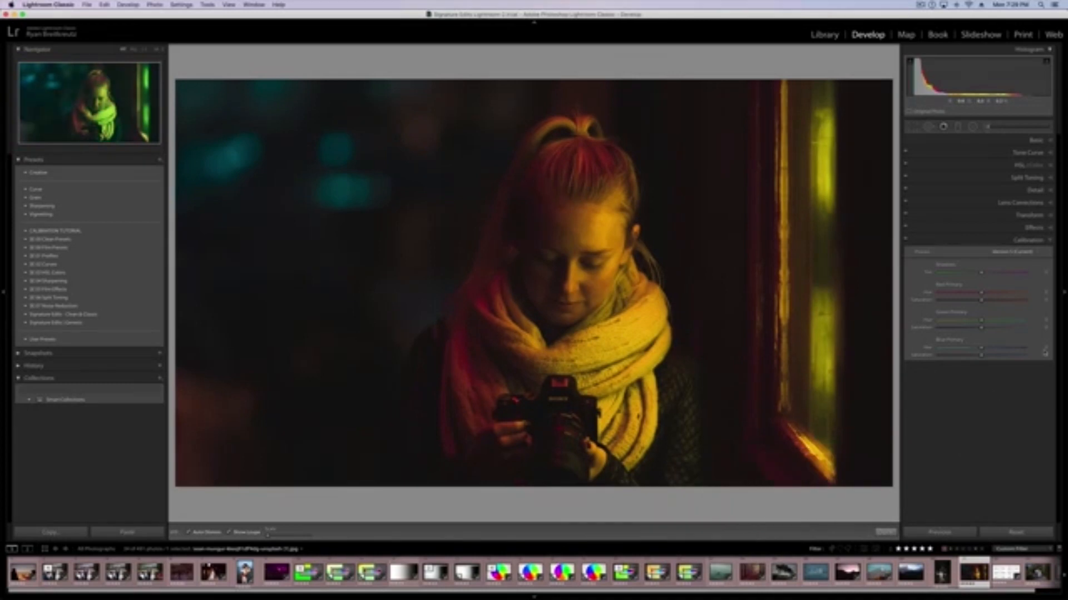
left_click(1035, 140)
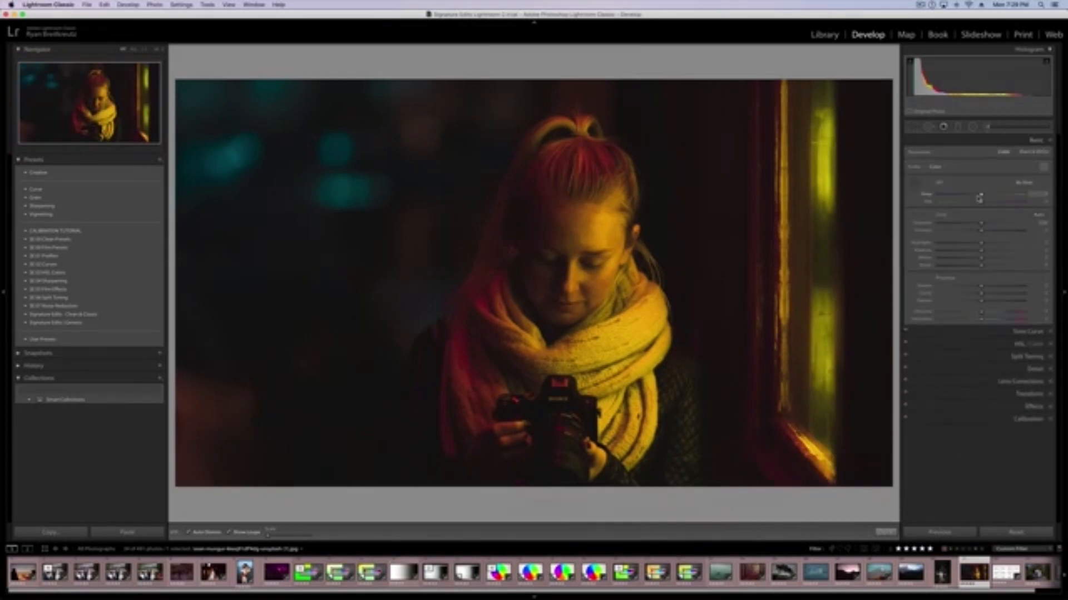
left_click_drag(971, 196, 966, 197)
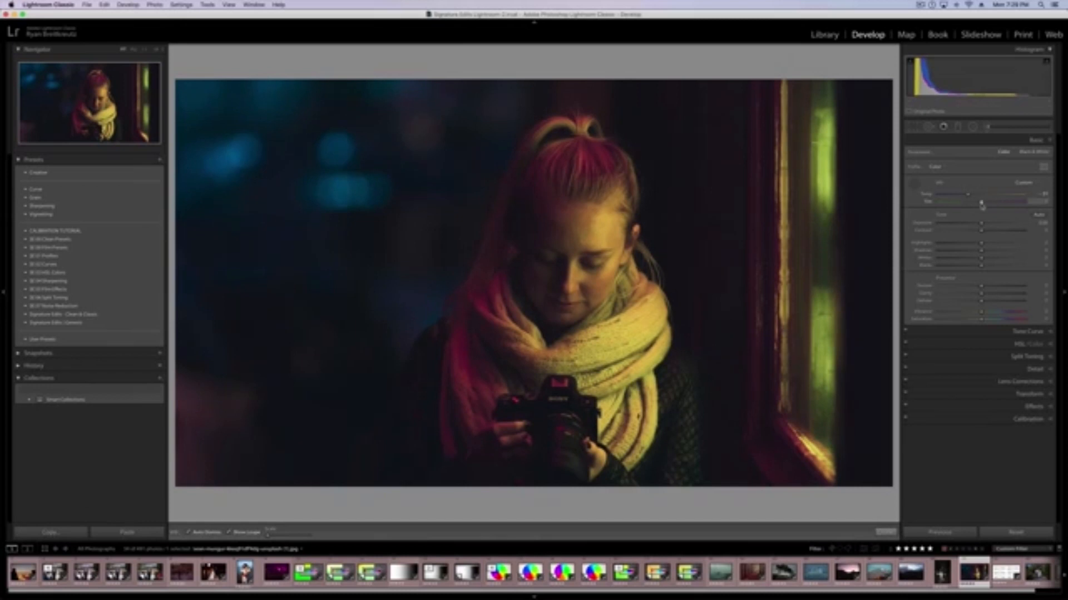
left_click_drag(977, 203, 993, 205)
key("w")
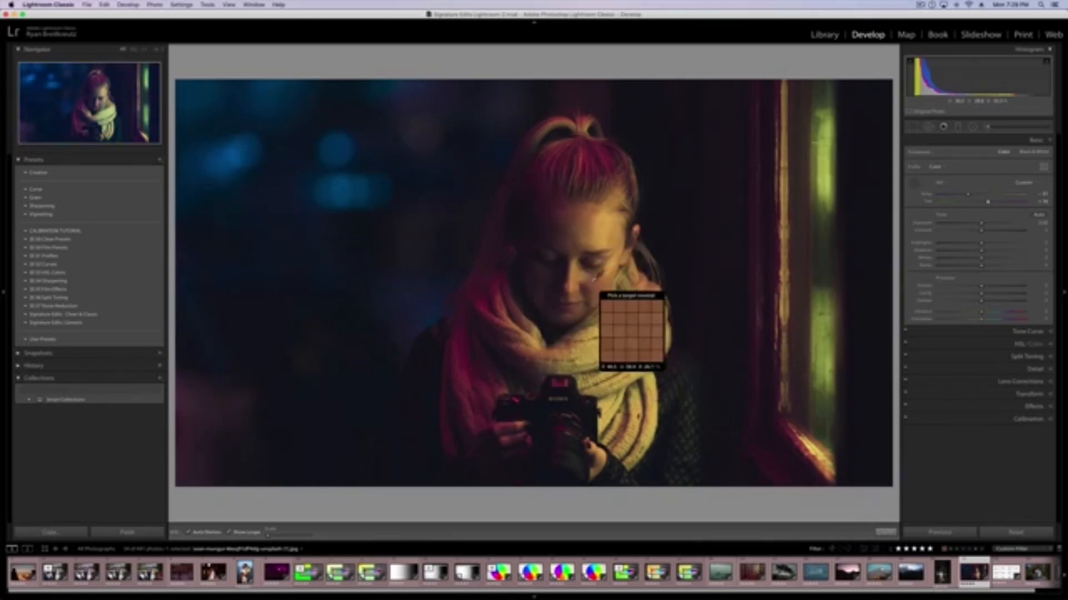
Step: Set the Calibration Shadows tint to about +20 and compare it against the default by resetting and restoring it
left_click(1026, 418)
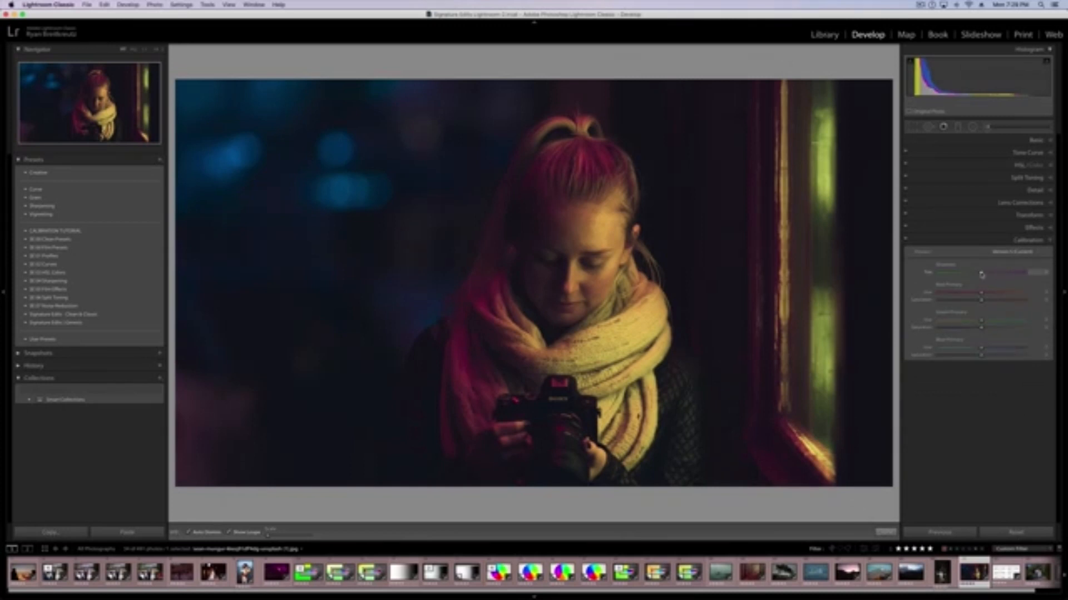
left_click_drag(979, 273, 990, 274)
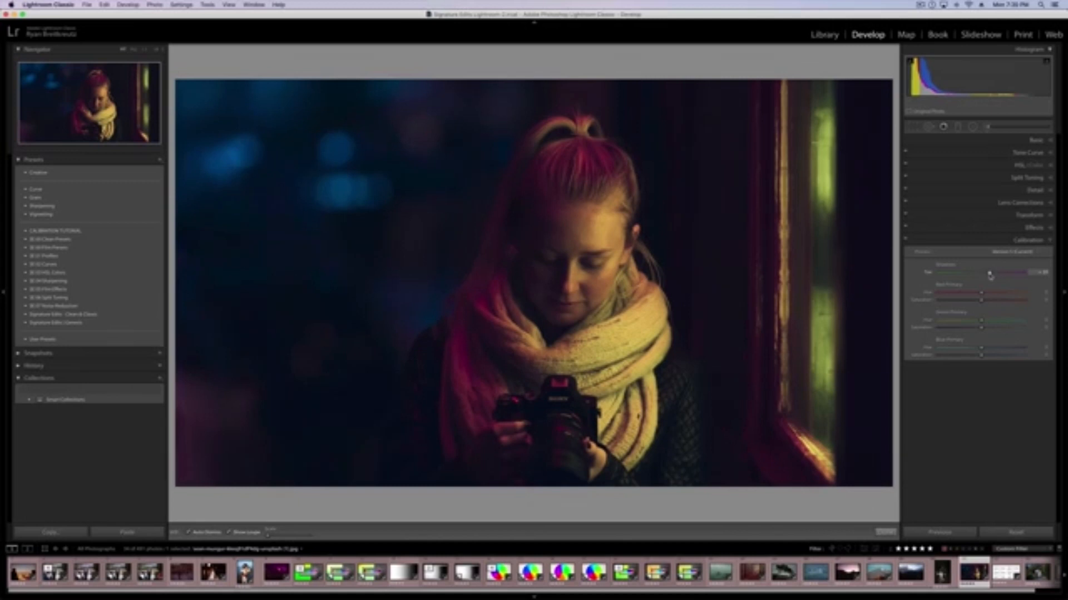
double_click(990, 274)
key("super+z")
key("w")
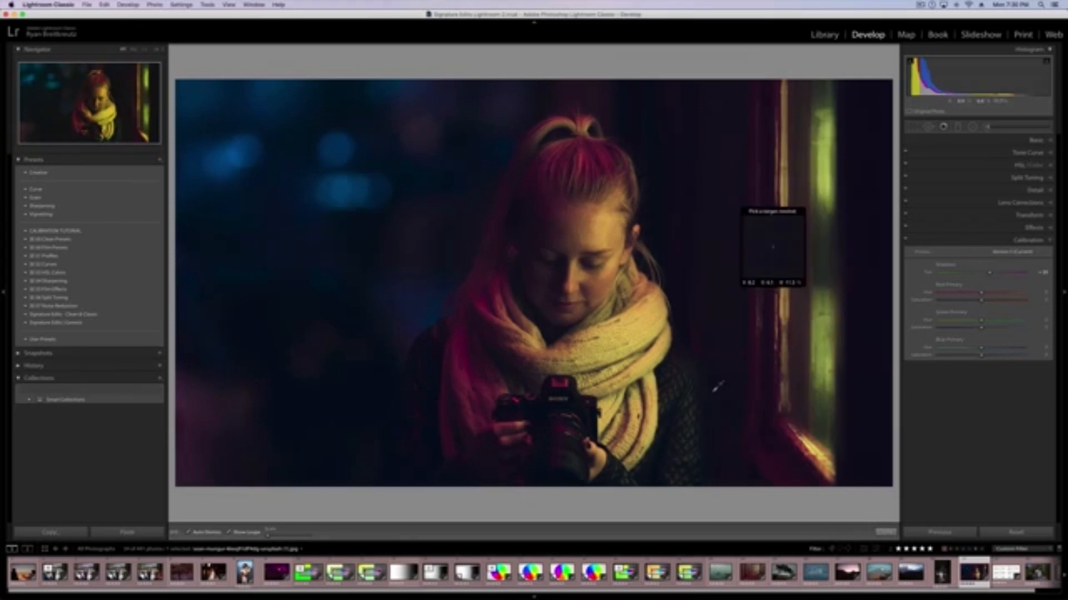
double_click(991, 272)
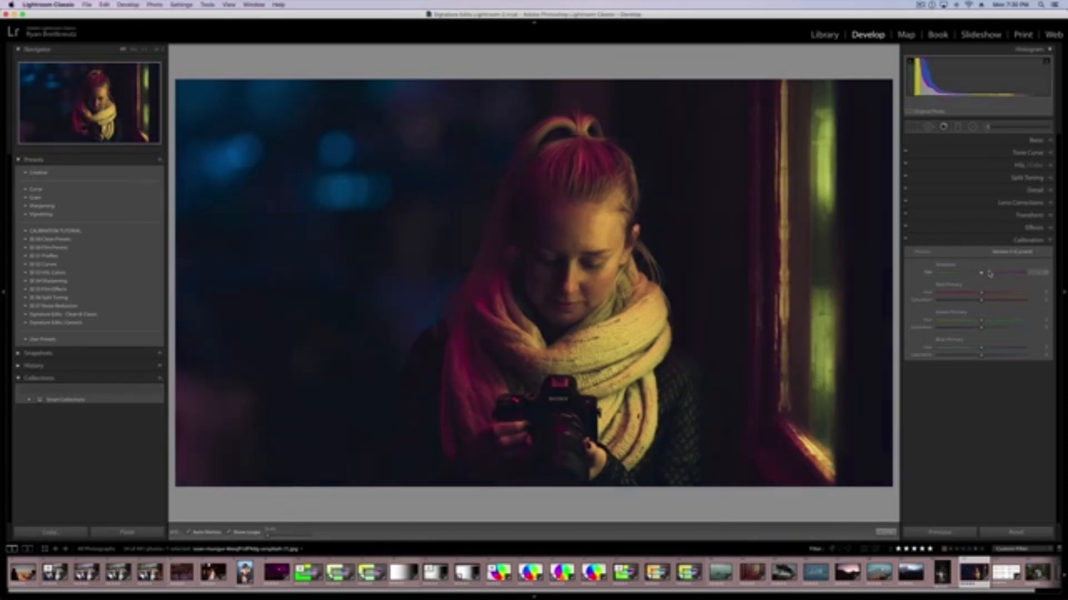
key("super+z")
key("super+z")
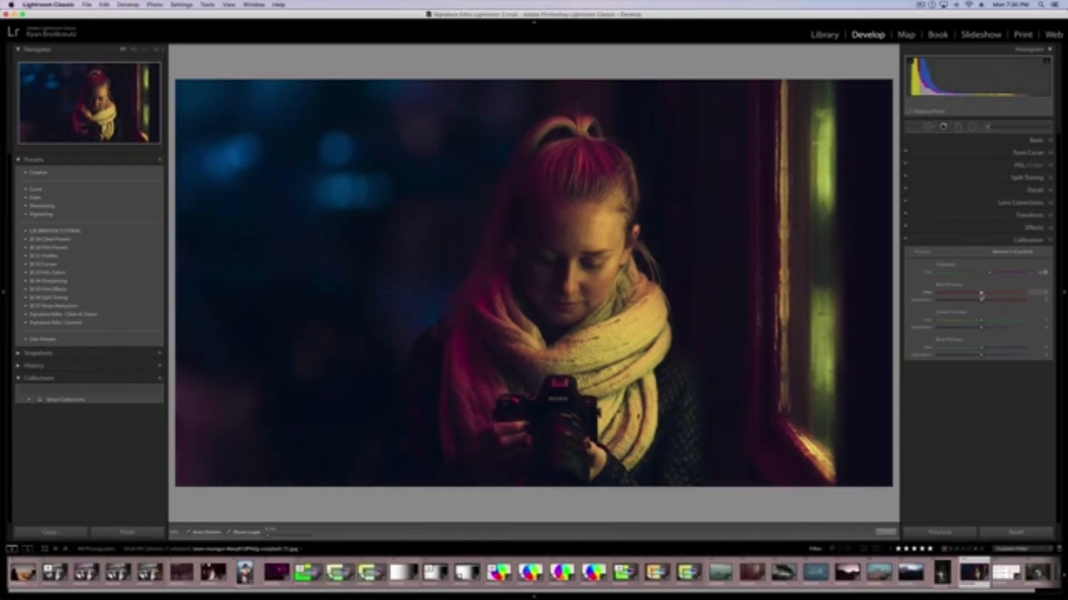
Step: Lower Red Primary hue and saturation slightly, set Green Primary saturation to about -65 and Blue to about +85, and compare with Calibration off
left_click_drag(981, 295, 953, 328)
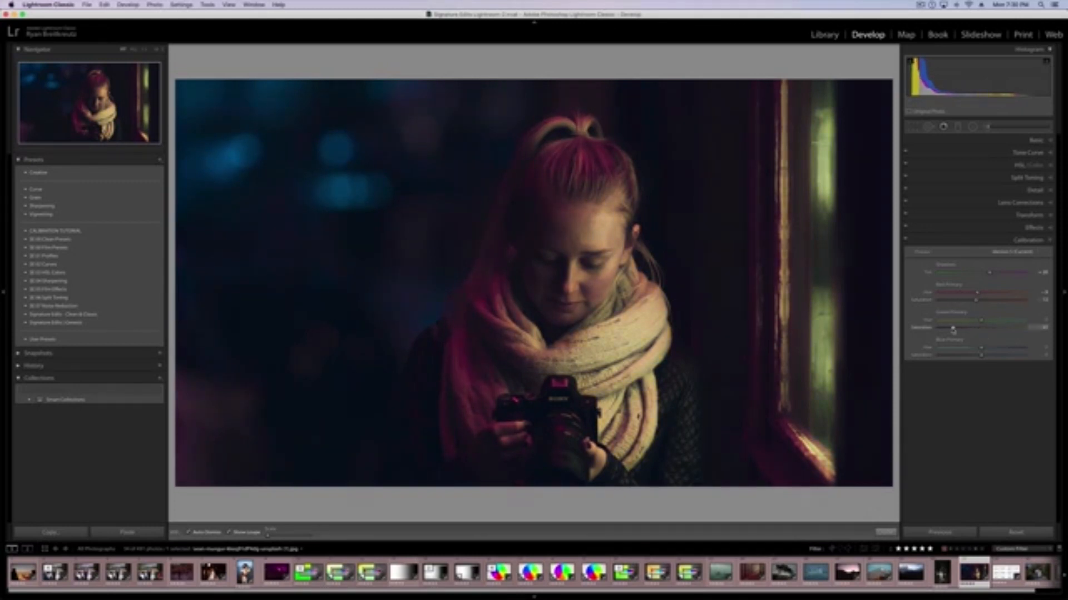
left_click_drag(982, 355, 1031, 359)
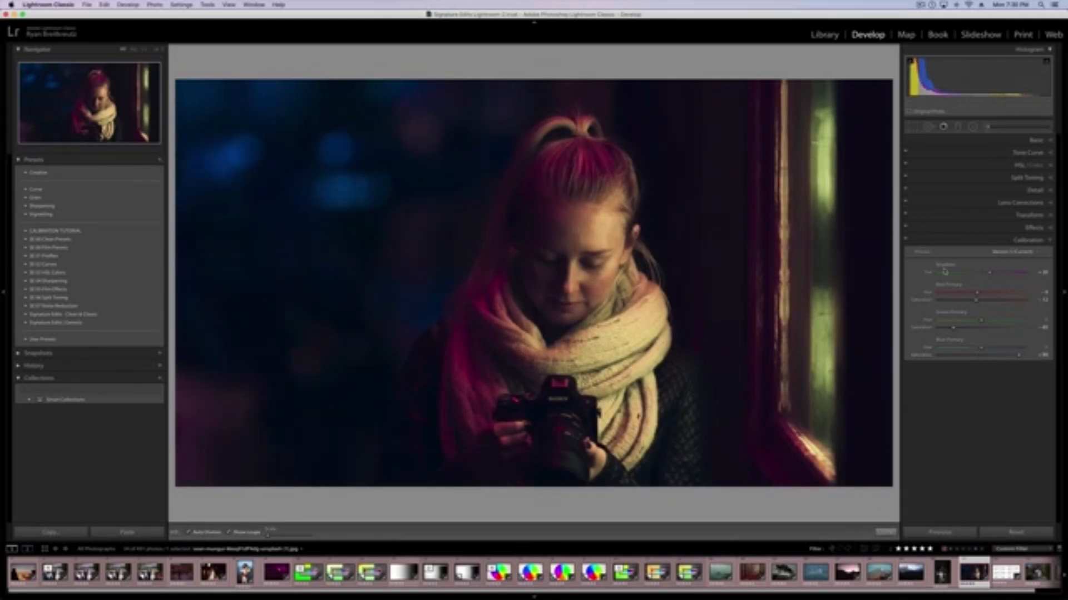
left_click(906, 242)
left_click(905, 242)
left_click(906, 242)
left_click(906, 243)
left_click(905, 243)
left_click(906, 242)
Step: Ease the Green Primary saturation reduction slightly and toggle Calibration to compare the scarf portrait again
left_click_drag(955, 327, 960, 329)
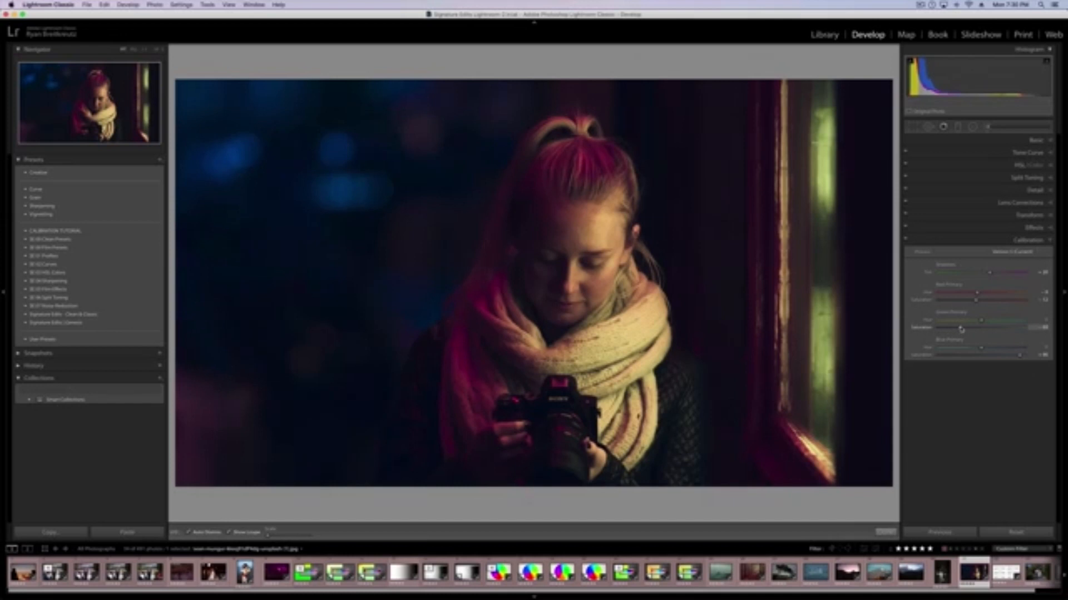
left_click(905, 242)
left_click(906, 242)
left_click(906, 243)
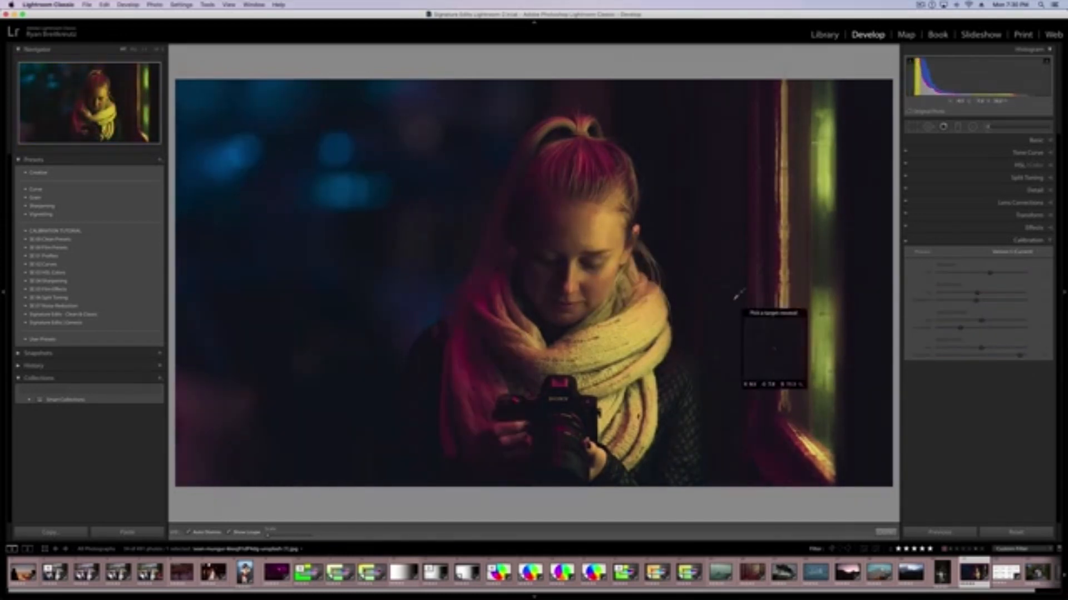
left_click(906, 242)
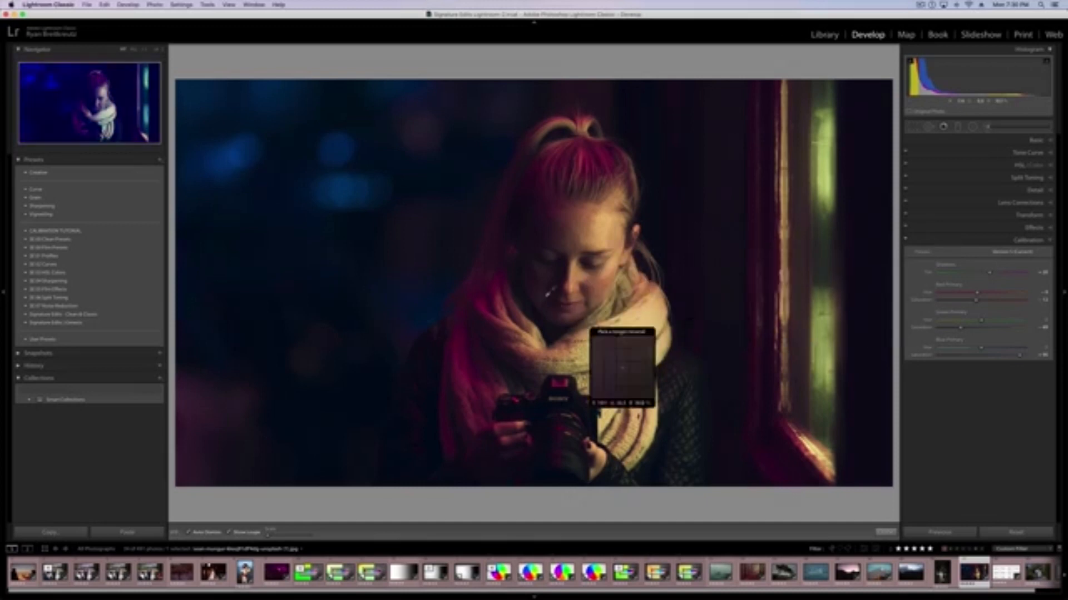
Step: Open the night street photo, zoom in on the man, and cool the temperature while raising the tint slightly
key("Left")
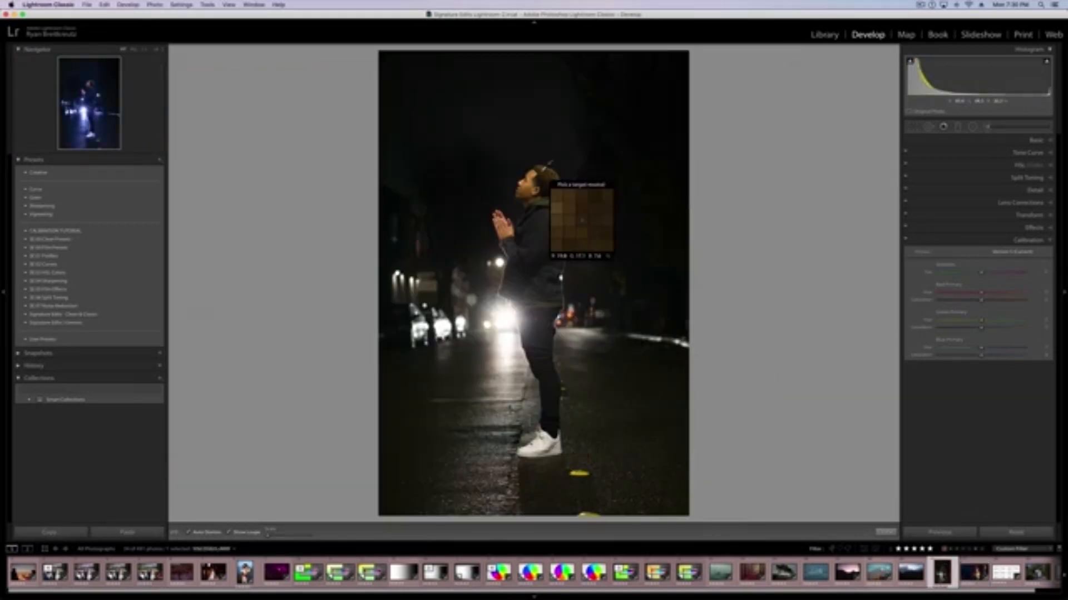
left_click(1036, 141)
left_click(92, 86)
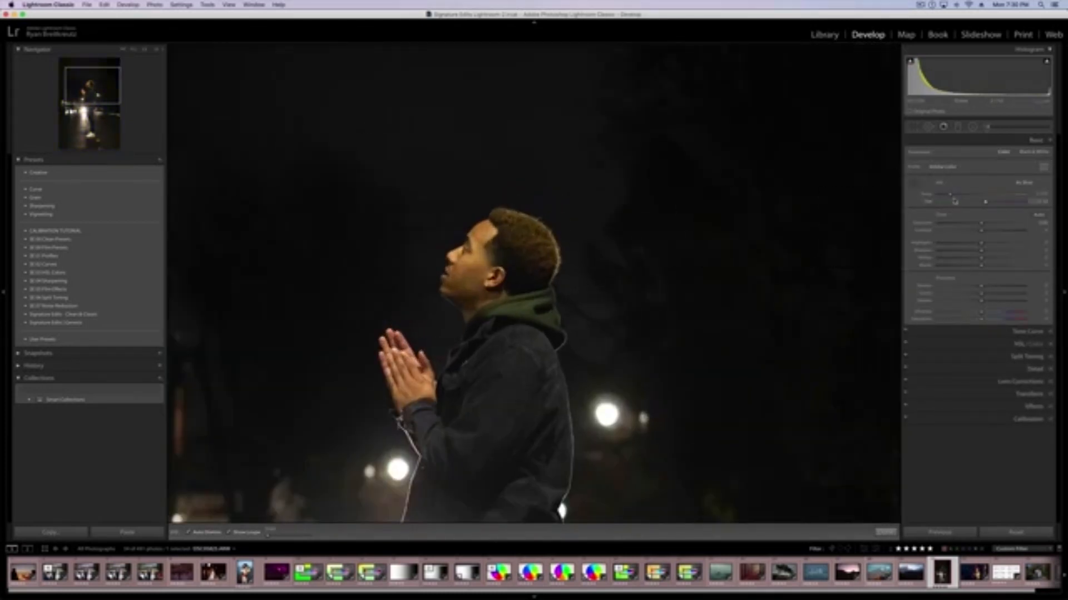
left_click_drag(951, 196, 988, 203)
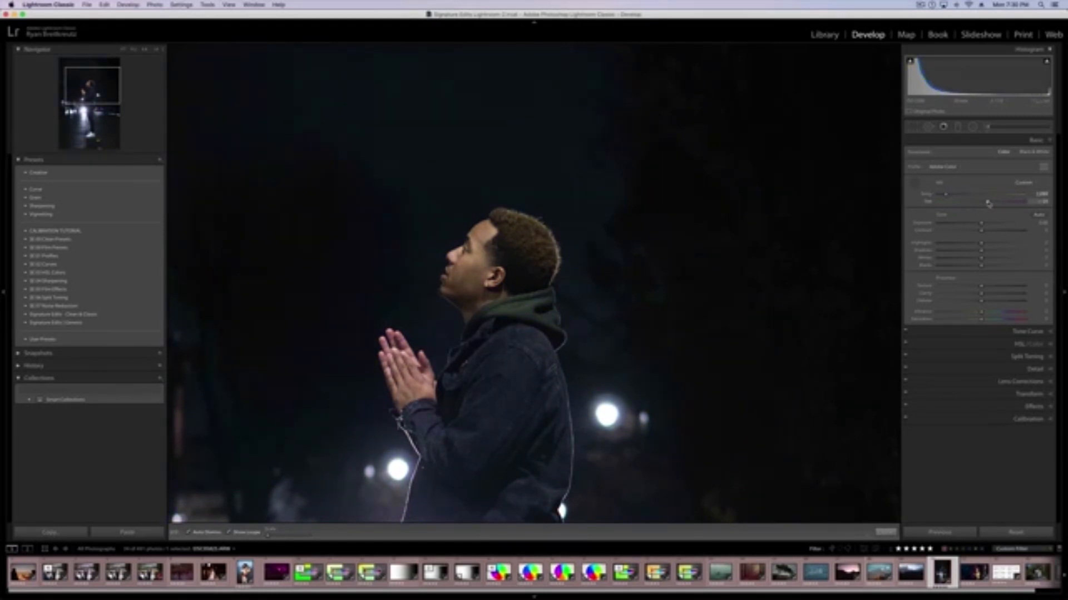
left_click(123, 49)
key("w")
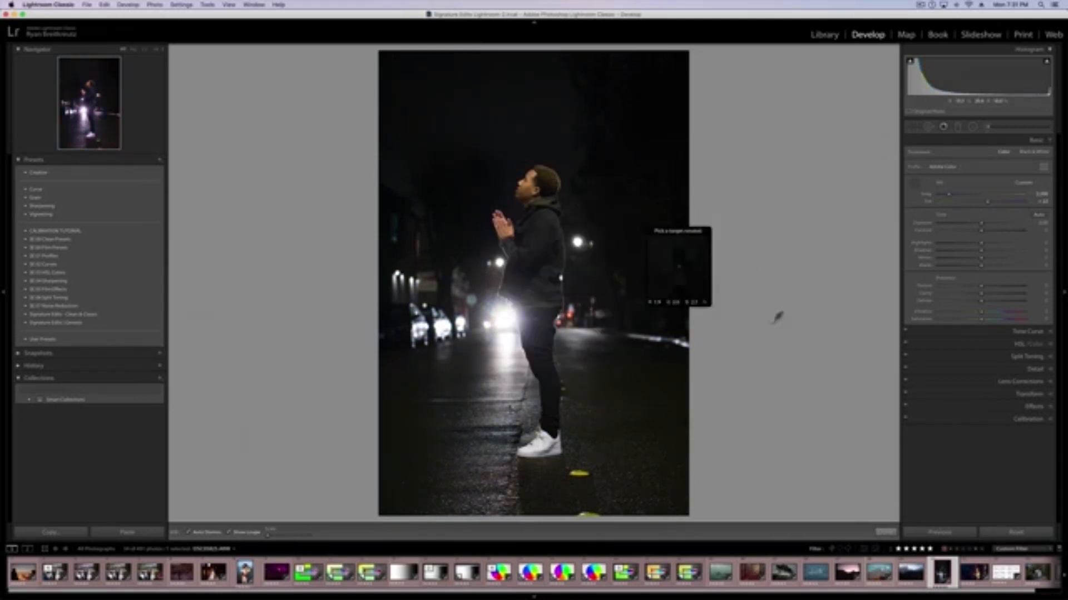
Step: Calibrate the night photo: Green hue about +15, saturation about -82; Red saturation about +29; Blue saturation about +65, hue about -15
left_click(1026, 420)
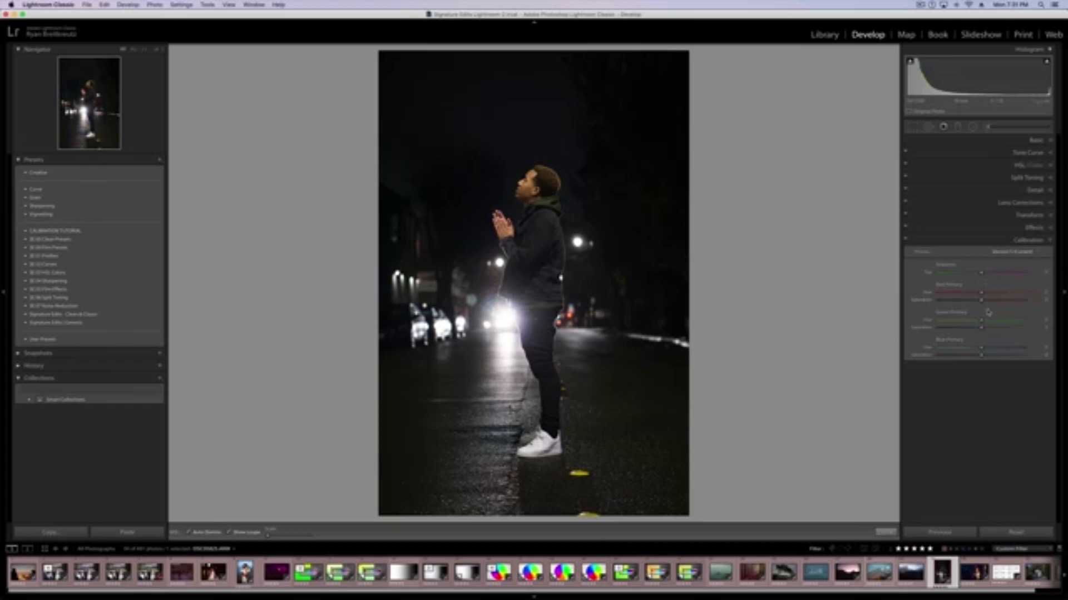
left_click_drag(980, 322, 946, 333)
mouse_move(981, 302)
left_mouse_down()
mouse_move(1003, 302)
mouse_move(994, 302)
left_mouse_up()
left_click_drag(983, 359, 1022, 359)
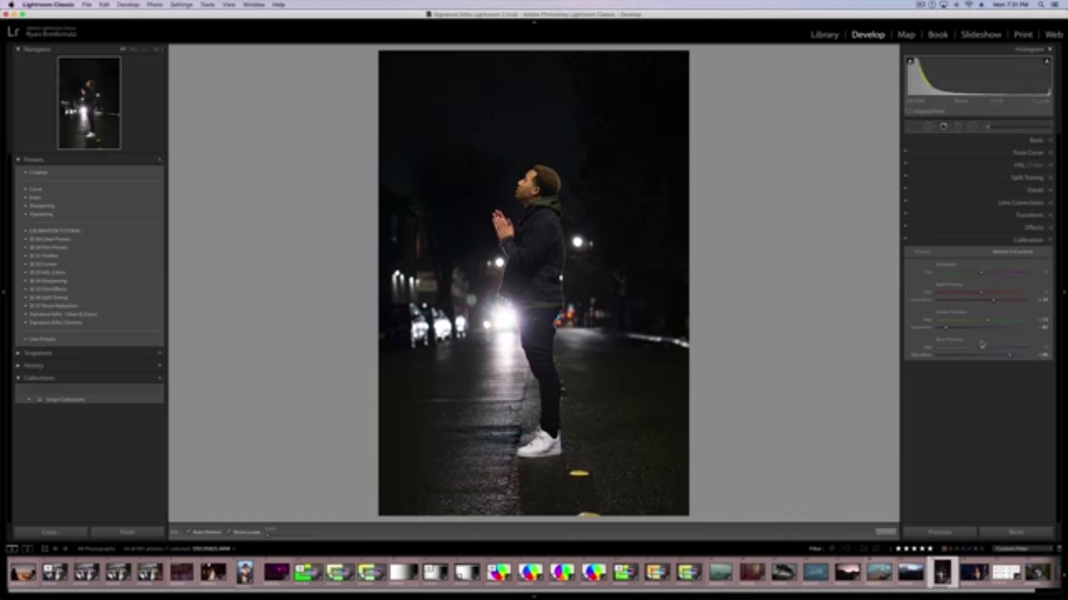
mouse_move(981, 348)
left_mouse_down()
mouse_move(965, 350)
mouse_move(974, 352)
left_mouse_up()
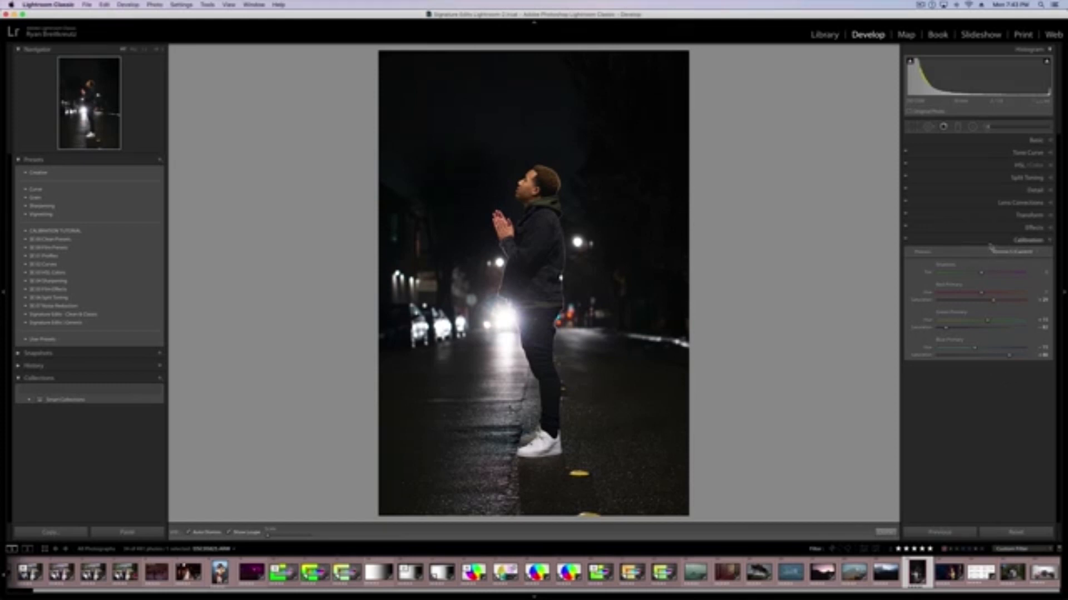
Step: Set Blue Primary hue to about +30 and saturation to +100, and shift Red and Green Primary hue slightly positive
key("w")
left_click_drag(976, 349, 944, 349)
left_click_drag(989, 356, 1037, 362)
left_click_drag(966, 349, 971, 353)
key("w")
left_click(968, 294)
left_click_drag(971, 295, 969, 321)
left_click(989, 347)
left_click(984, 320)
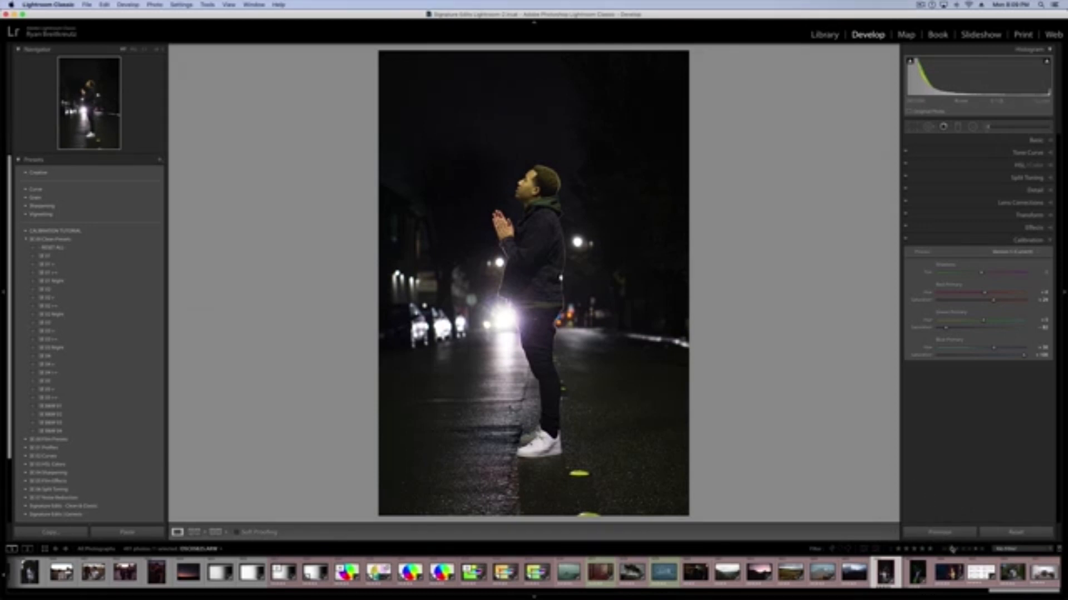
Step: Filter the filmstrip to five-star photos with the yellow label and reset the wedding photo's develop settings
left_click(930, 549)
left_click(951, 549)
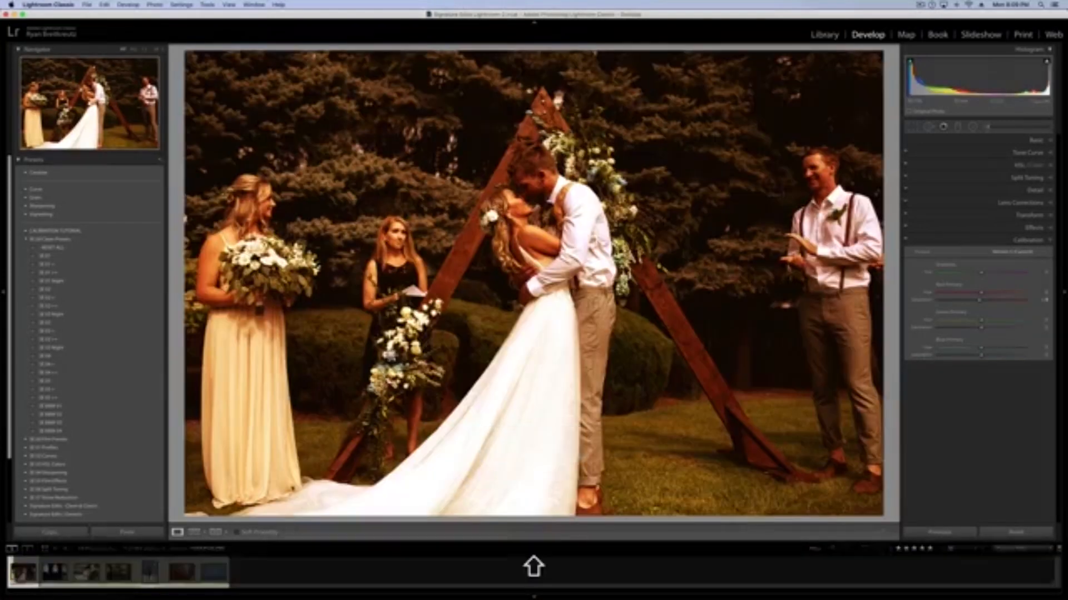
left_click(1018, 532)
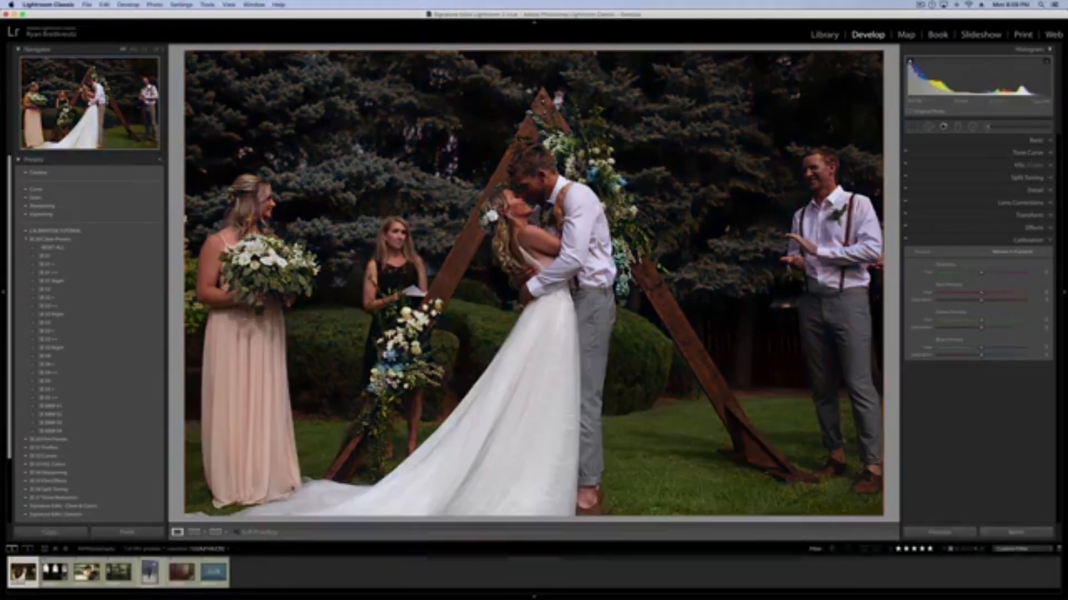
Step: Open the photo of the couple in the red rowboat, warm its temperature slightly and nudge the tint
left_click(118, 574)
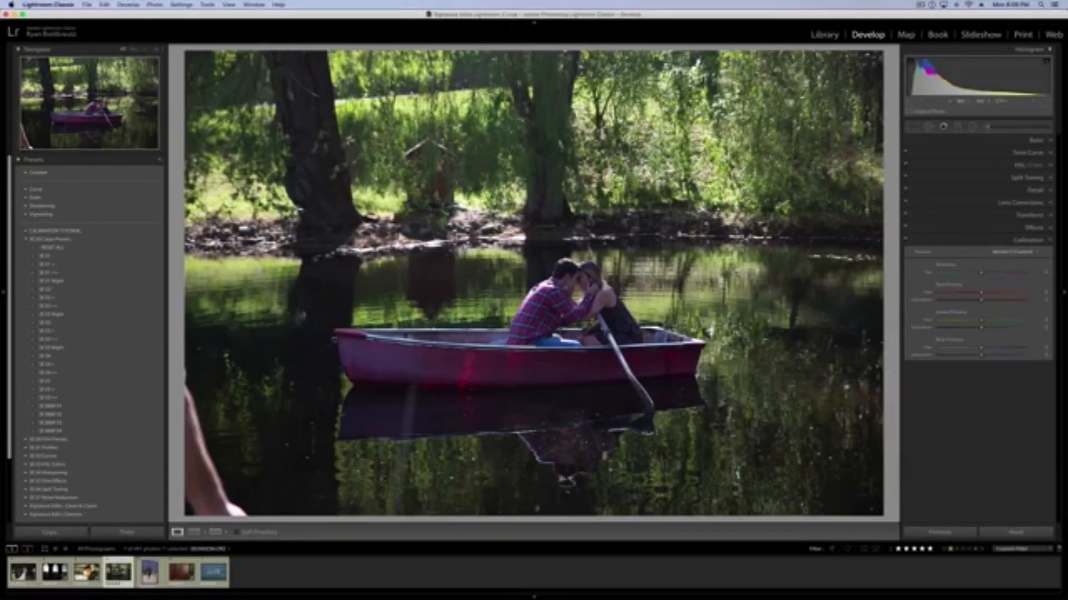
left_click(1035, 139)
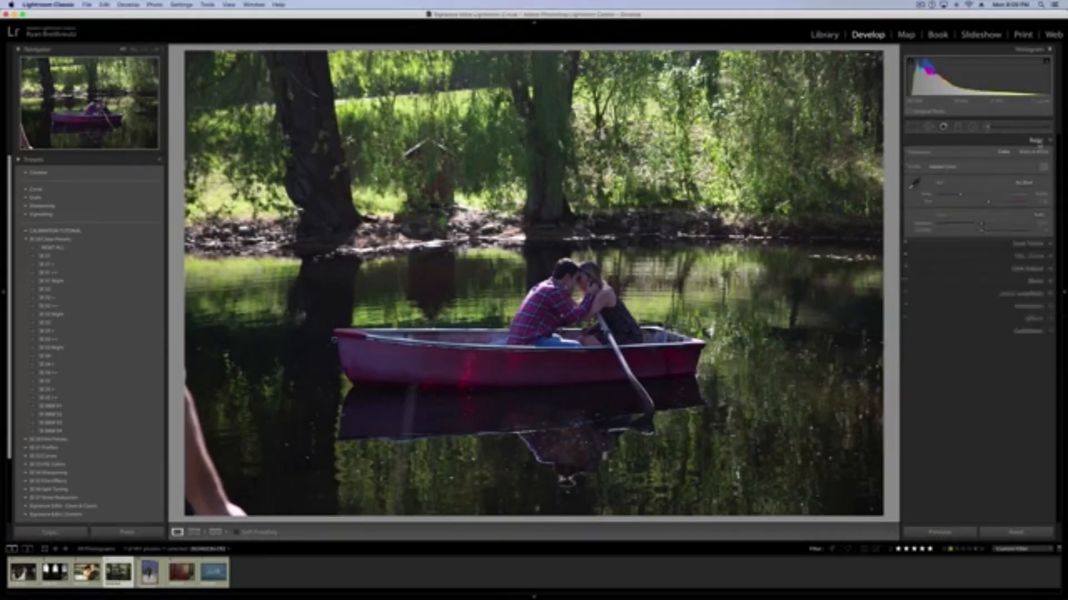
left_click_drag(962, 196, 969, 196)
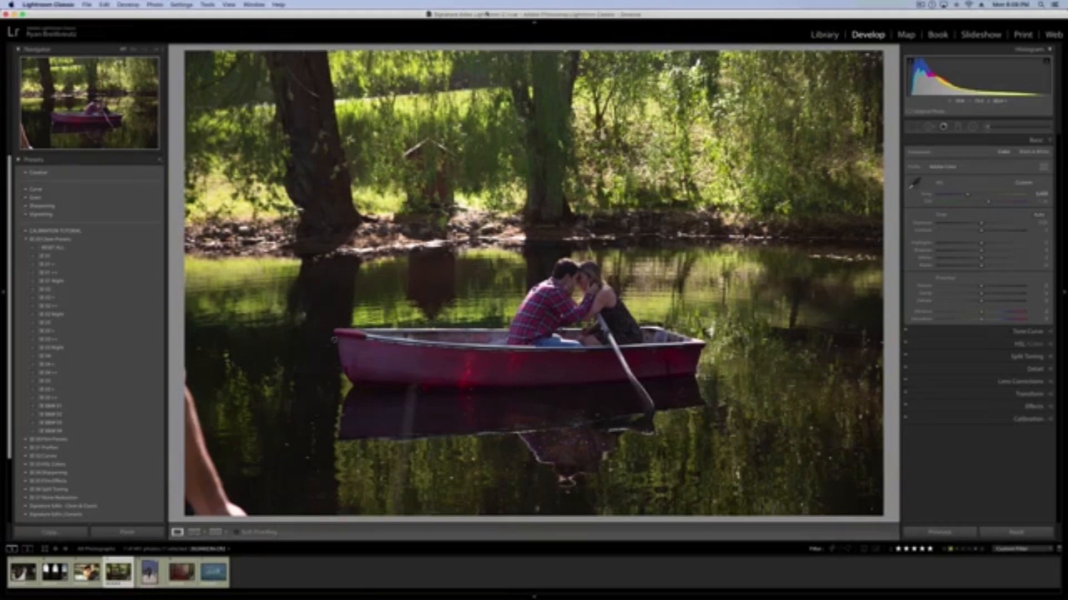
mouse_move(990, 205)
left_mouse_down()
mouse_move(978, 206)
mouse_move(989, 205)
left_mouse_up()
Step: Calibrate the rowboat photo: Green Primary saturation +100, Red Primary saturation about -20 and Blue Primary saturation about -70
left_click(1035, 421)
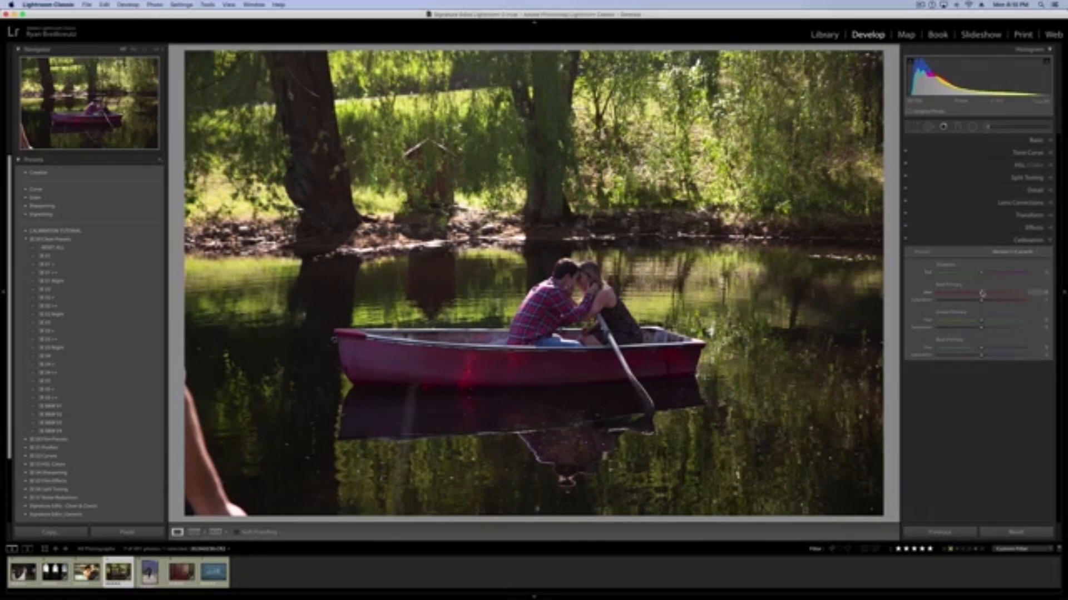
left_click_drag(981, 328, 1056, 334)
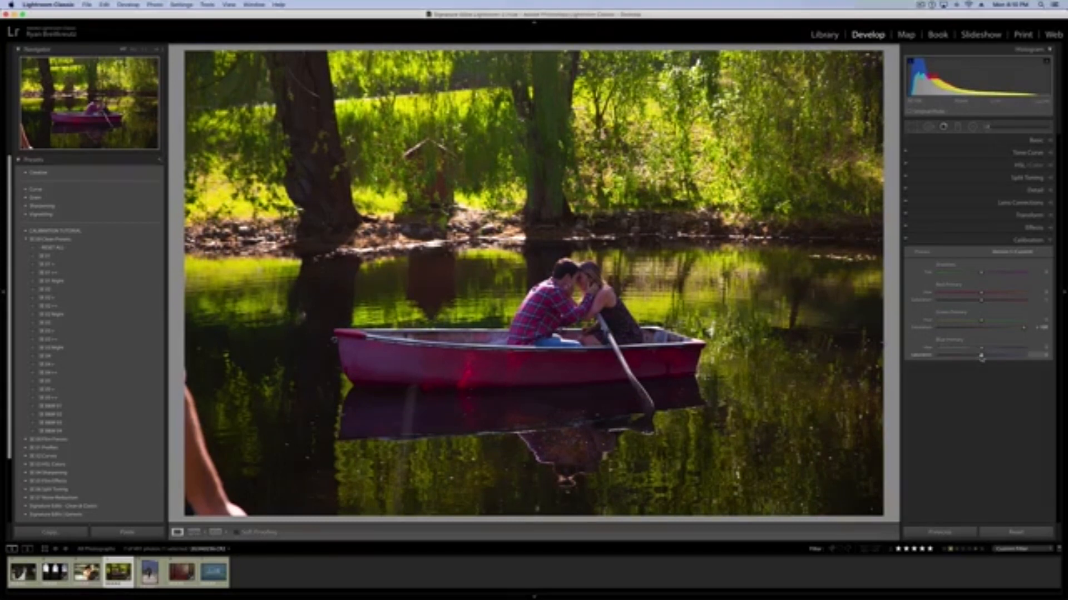
left_click_drag(982, 358, 929, 355)
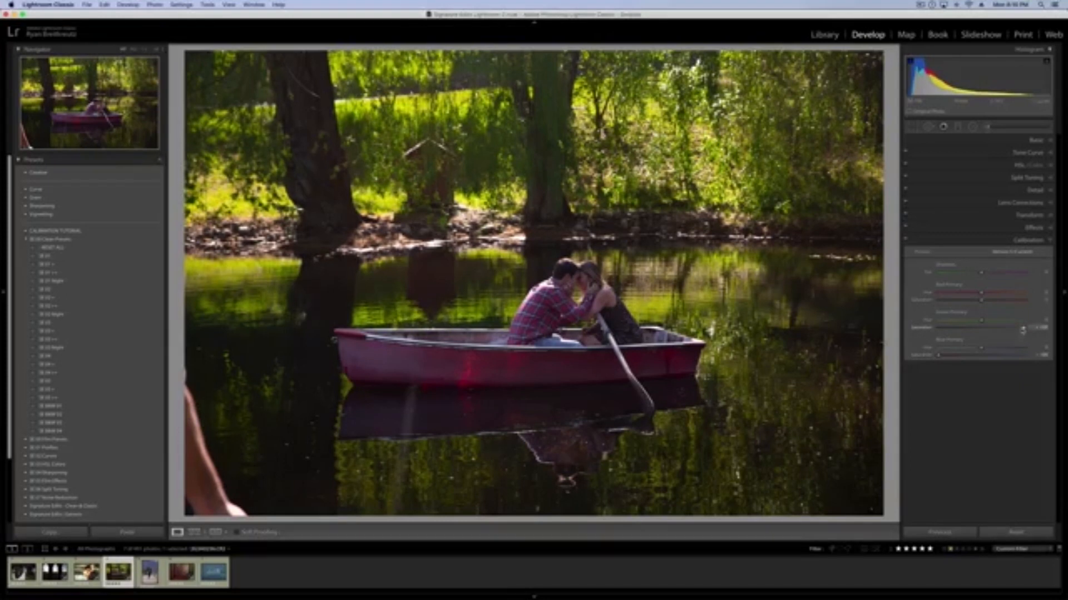
mouse_move(980, 300)
left_mouse_down()
mouse_move(956, 301)
mouse_move(971, 303)
left_mouse_up()
left_click_drag(938, 355, 957, 358)
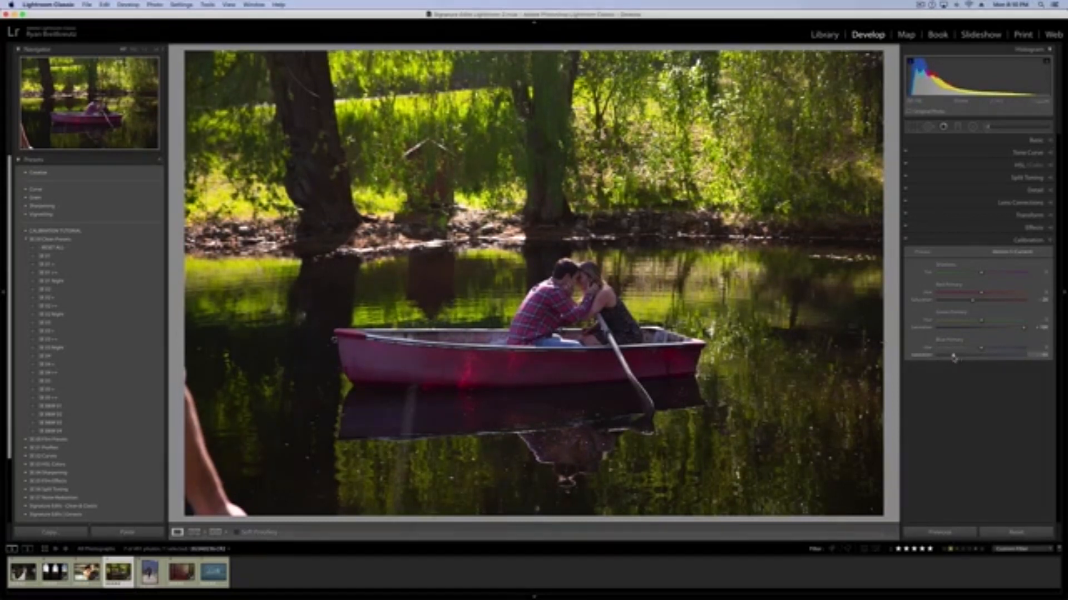
Step: Compare the whole rowboat photo with and without its Calibration adjustments
left_click(906, 240)
left_click(906, 240)
left_click(905, 240)
left_click(906, 240)
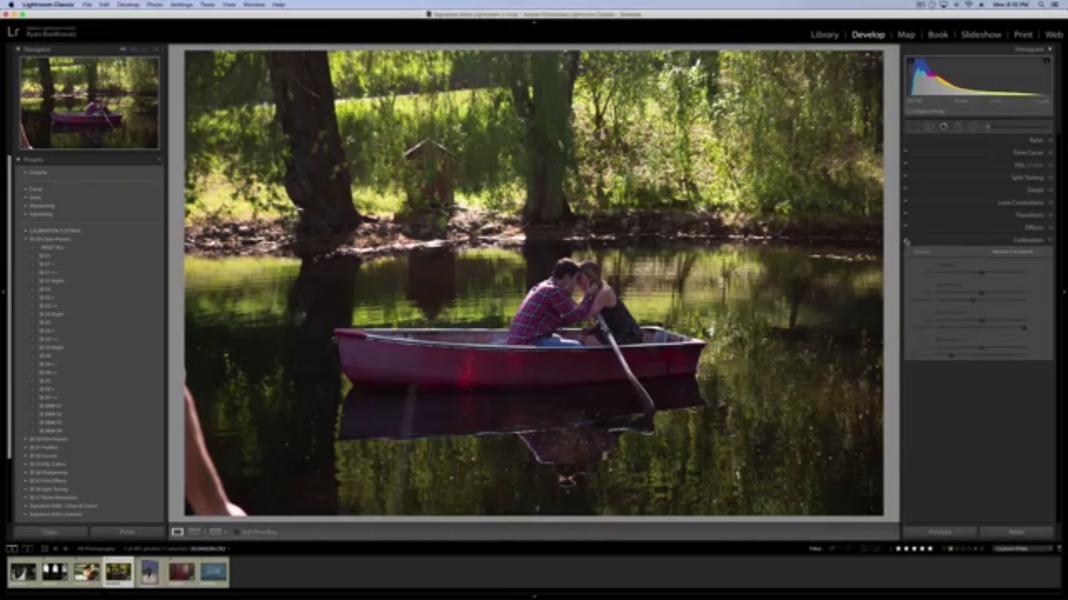
left_click(906, 241)
left_click(906, 240)
left_click(906, 241)
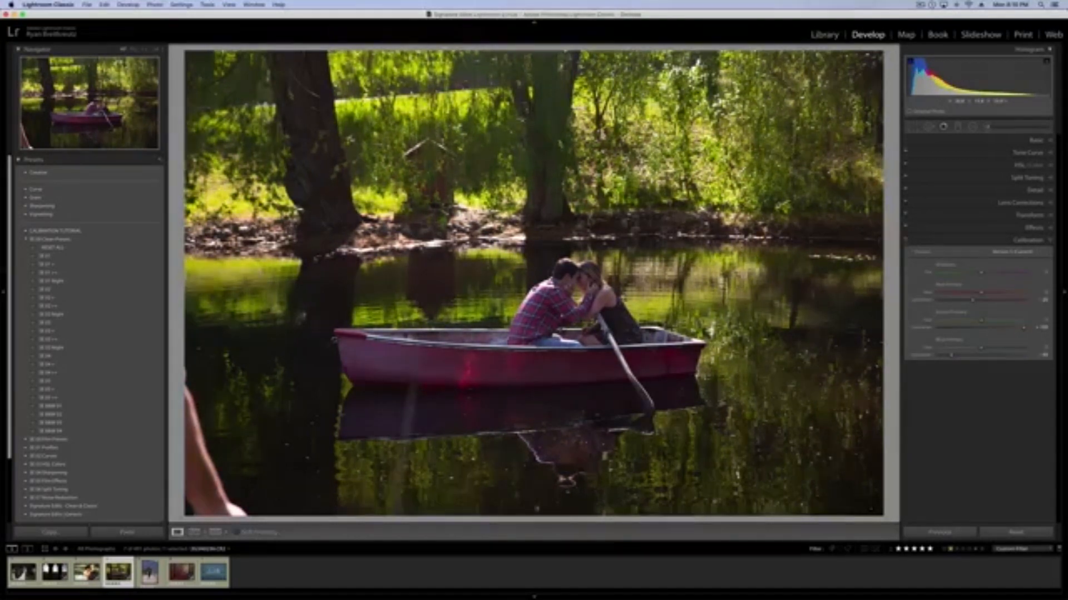
Step: Zoom in on the couple and compare the Calibration before and after, also previewing the photo in black and white
left_click(568, 293)
left_click_drag(569, 293, 625, 234)
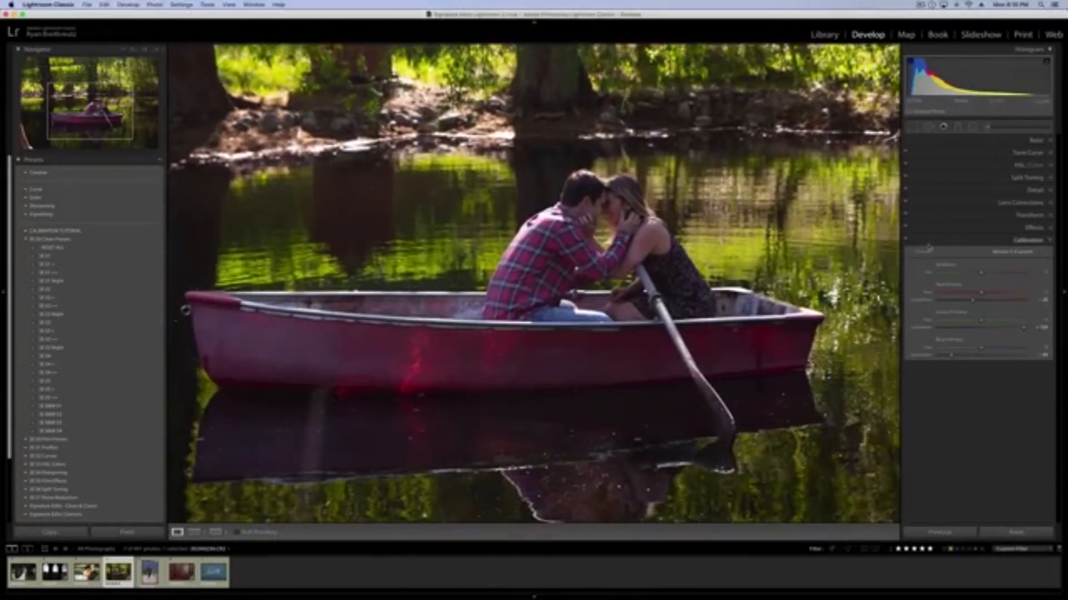
left_click(906, 241)
left_click(906, 240)
left_click(906, 240)
left_click(907, 241)
left_click(907, 241)
left_click(906, 242)
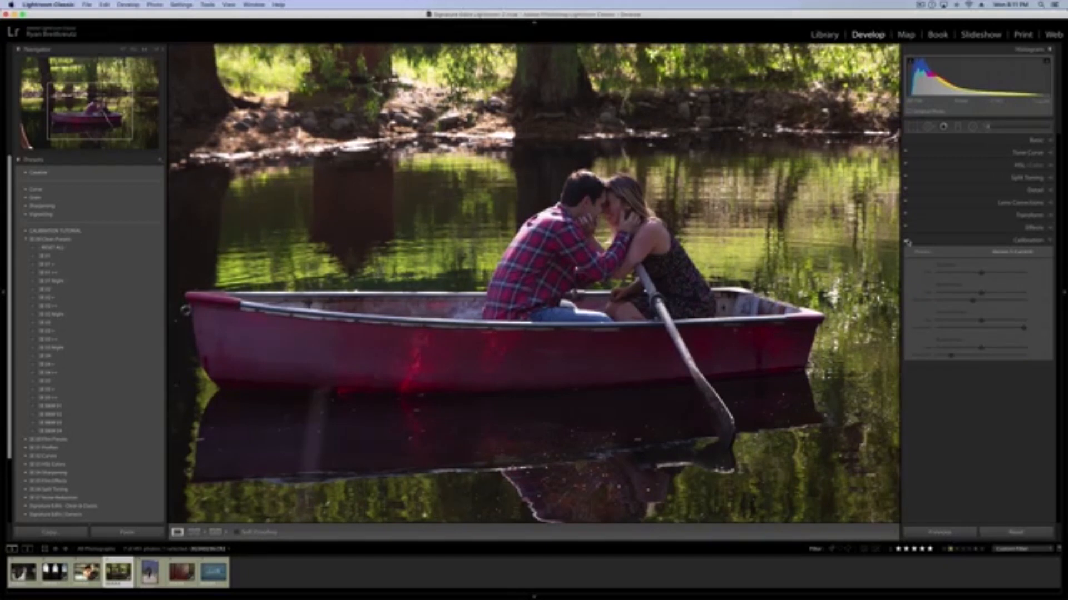
key("v")
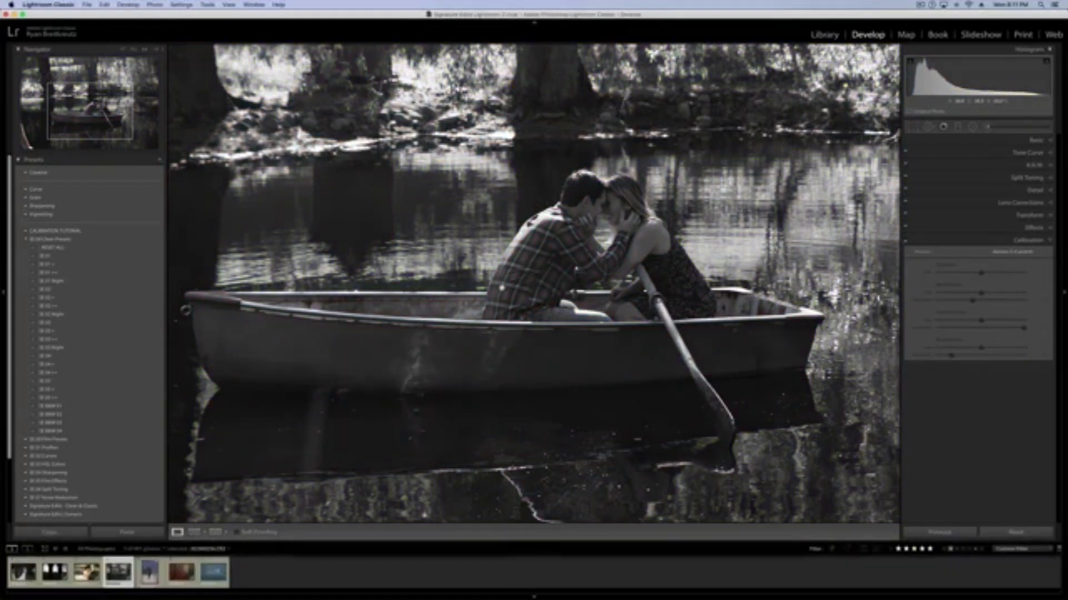
key("v")
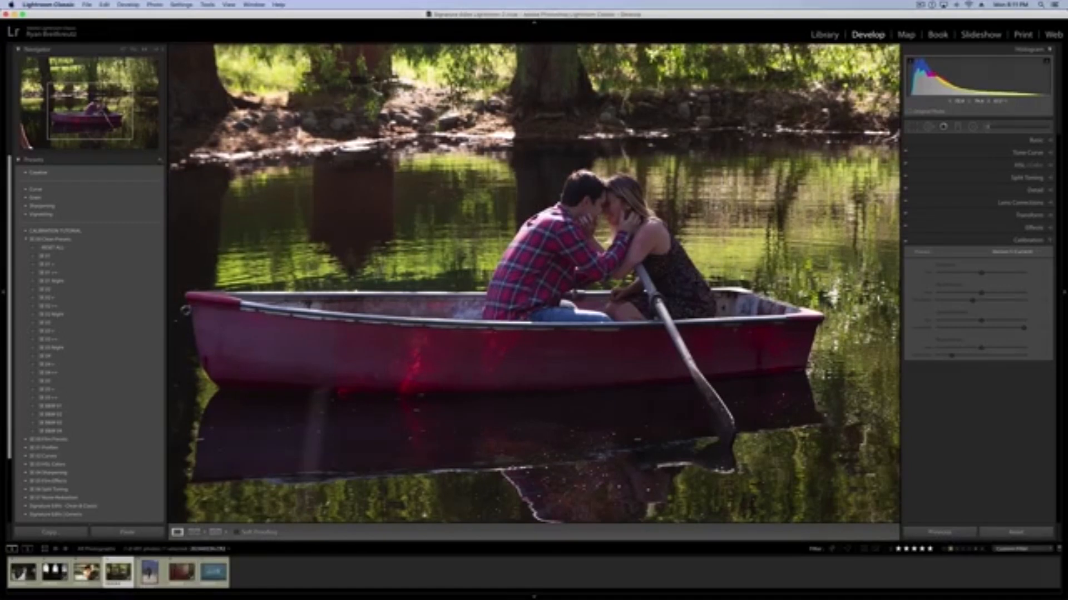
left_click(906, 240)
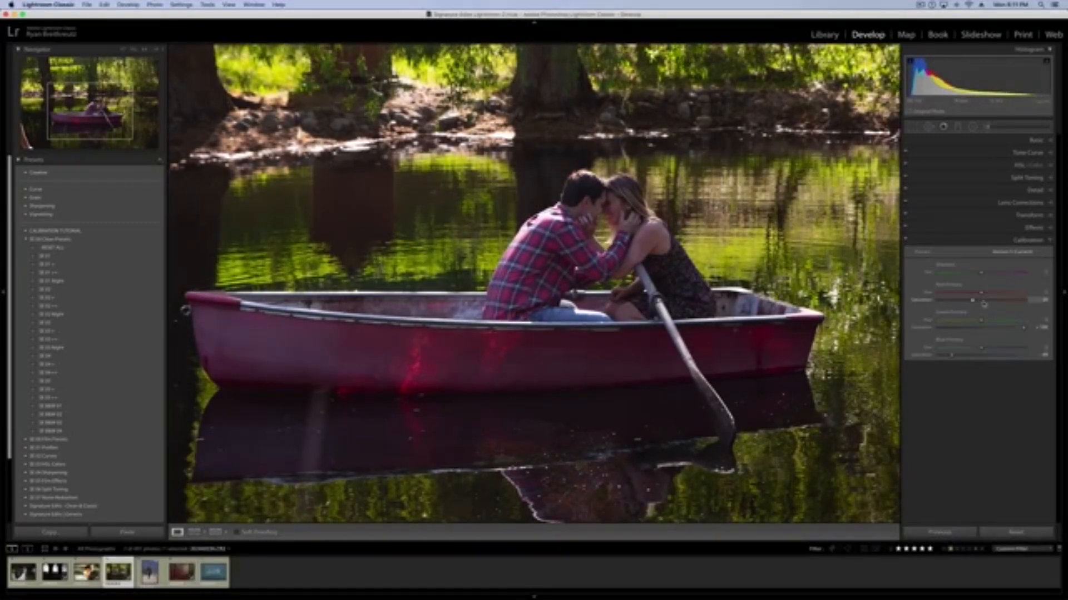
Step: Try Blue Primary hue at -100, settle on about -27 with saturation about -47, and set Green Primary hue to about +53
key("z")
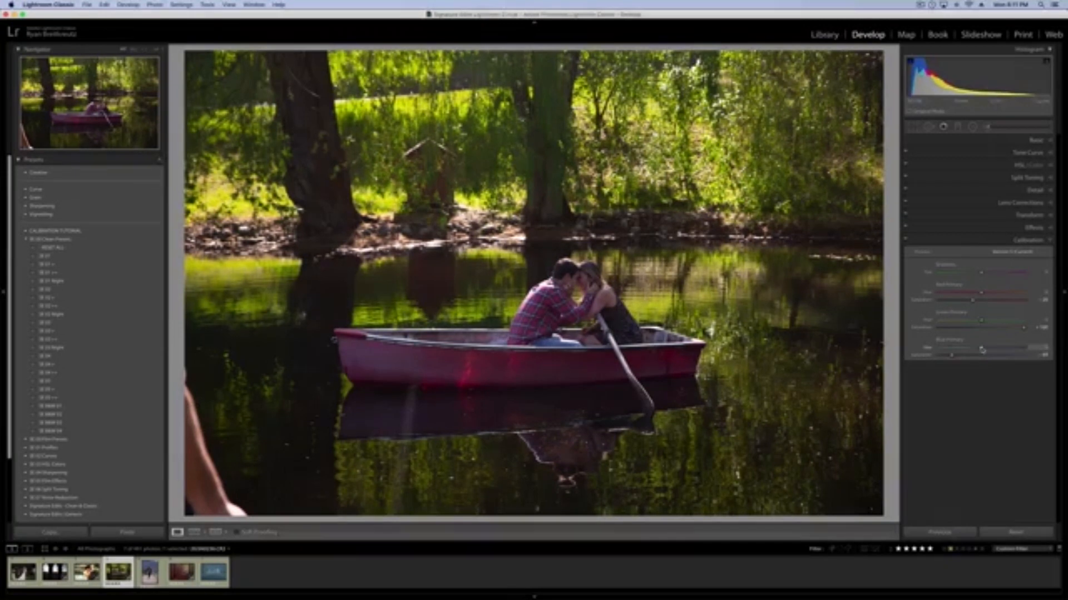
left_click_drag(983, 349, 904, 354)
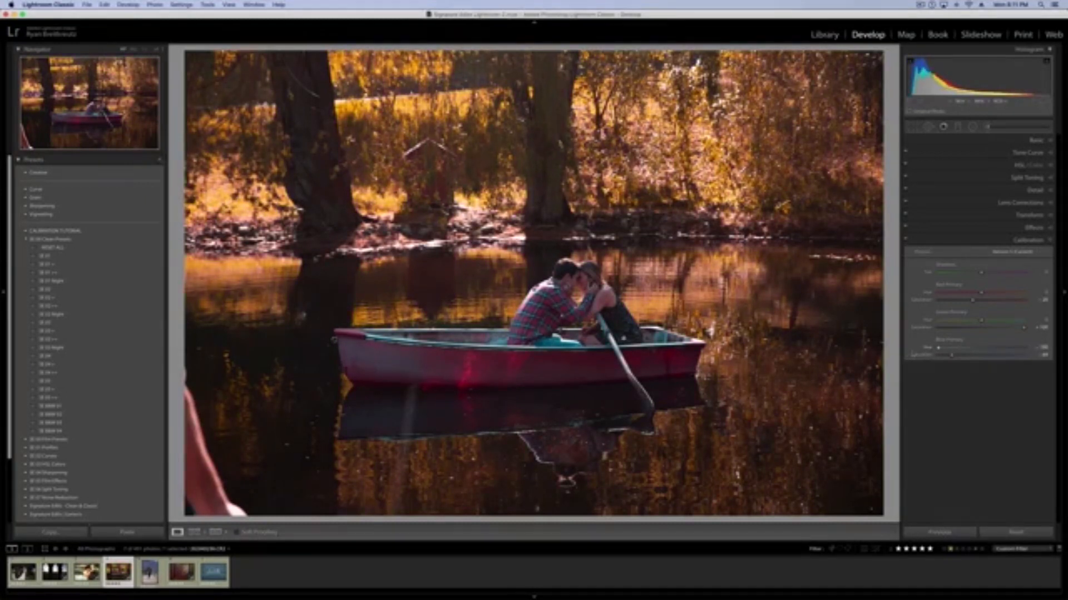
left_click_drag(940, 349, 977, 351)
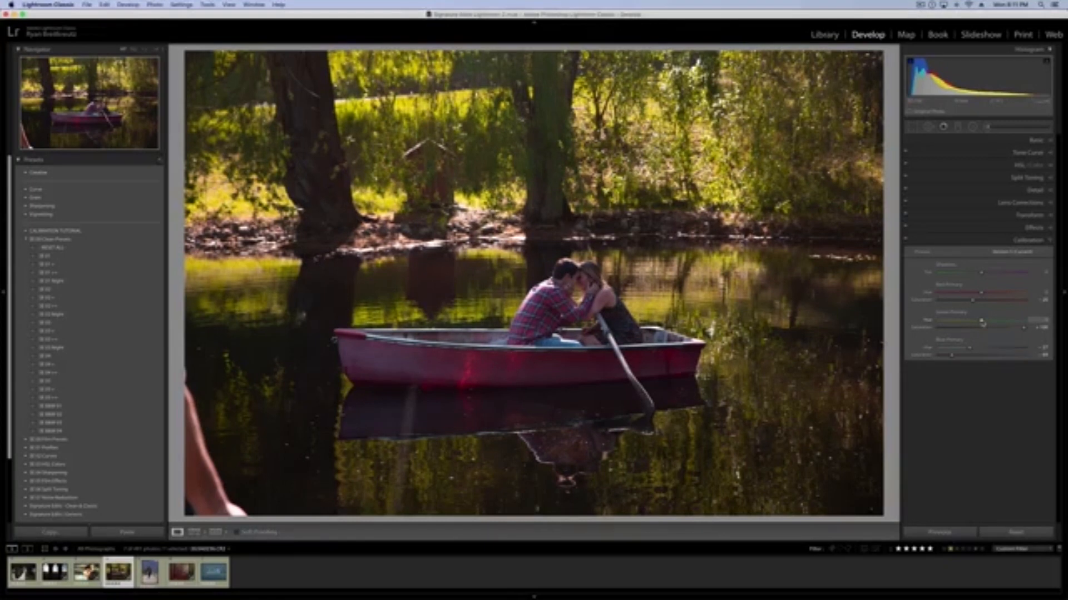
left_click_drag(982, 322, 1008, 322)
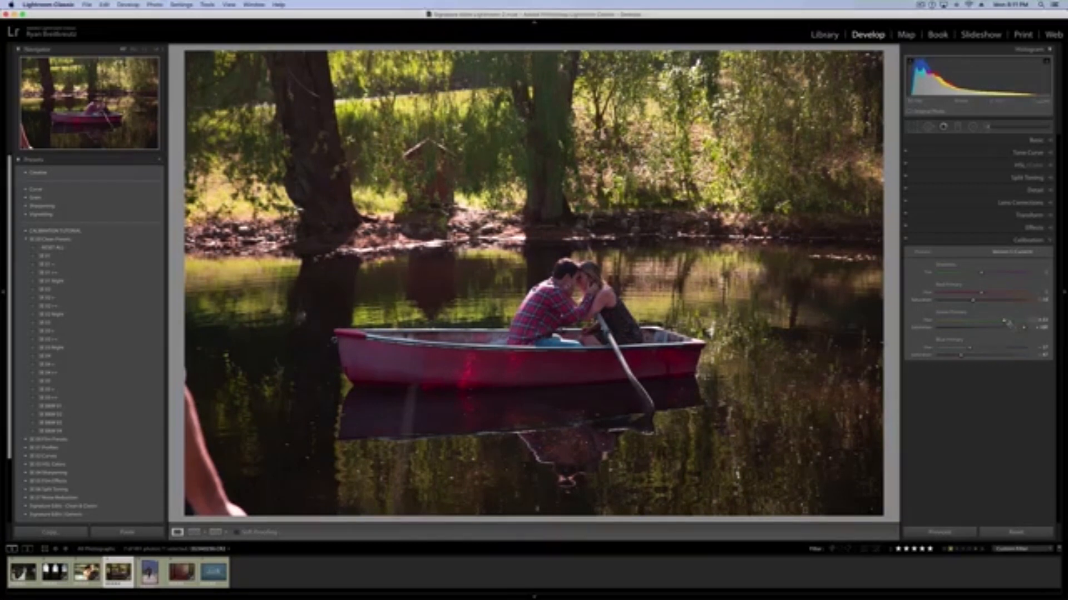
Step: Raise the Red Primary hue to about +43 while checking the couple up close
left_click(583, 277)
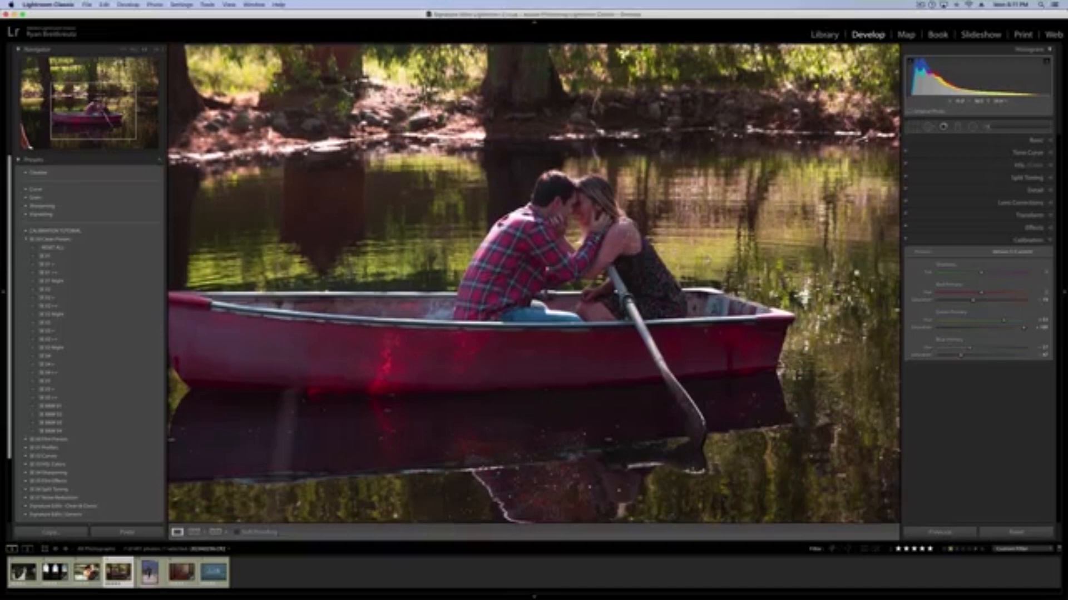
mouse_move(982, 295)
left_mouse_down()
mouse_move(1023, 294)
mouse_move(1001, 298)
left_mouse_up()
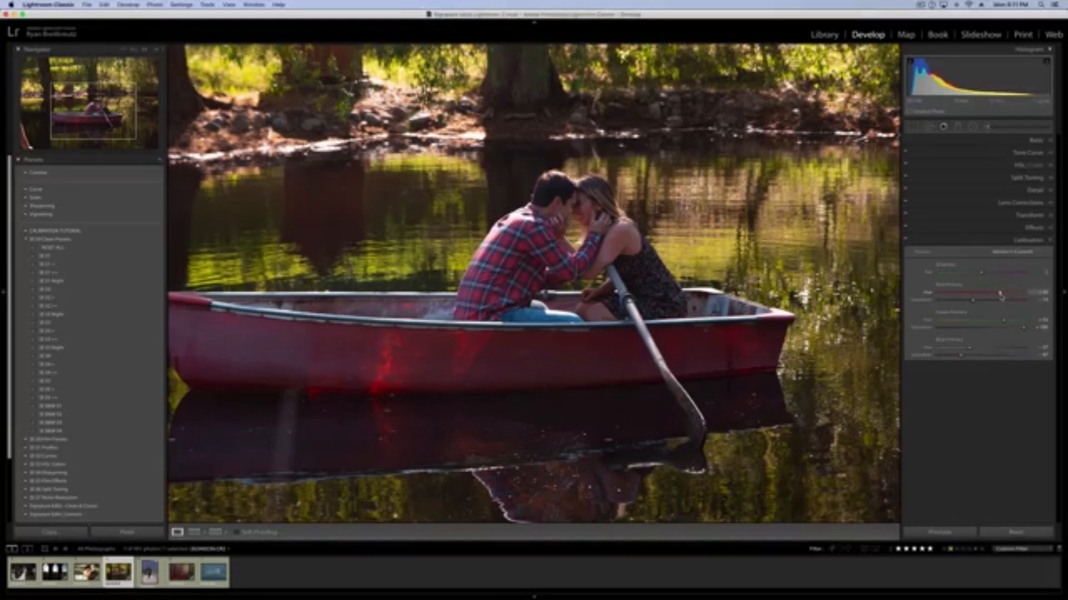
key("z")
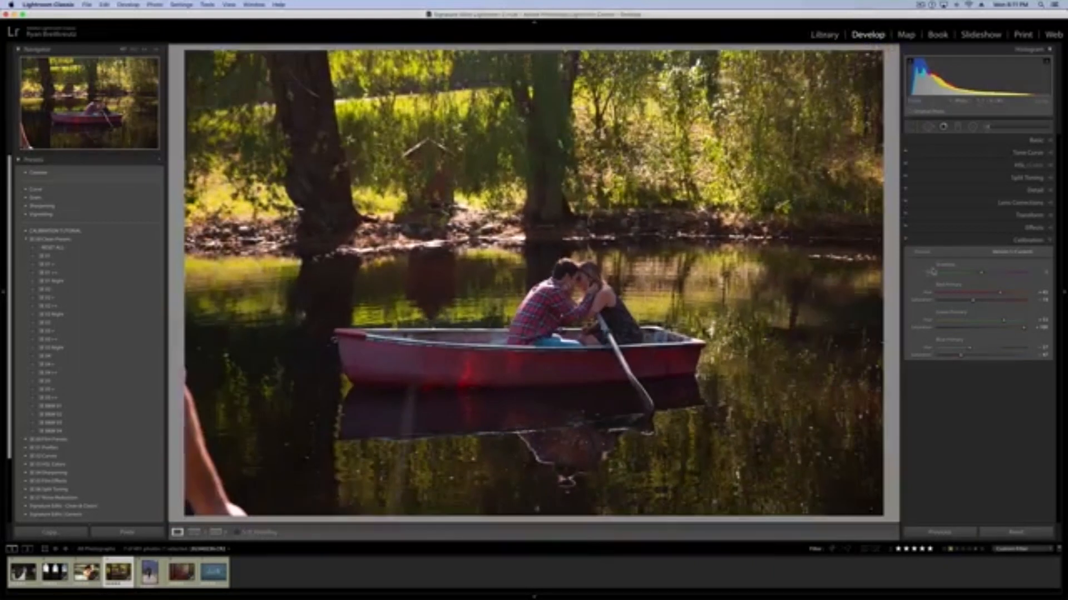
Step: Compare the revised Calibration before and after, in full view and zoomed in on the couple
left_click(905, 241)
left_click(906, 241)
left_click(905, 240)
left_click(905, 240)
left_click(583, 317)
left_click_drag(616, 375, 641, 324)
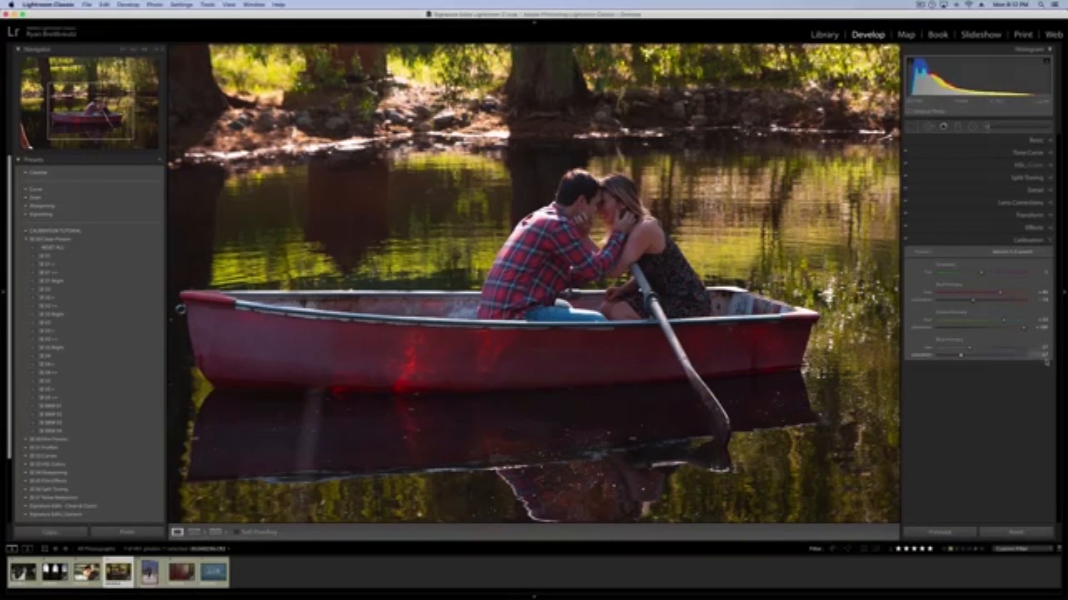
left_click(906, 242)
left_click(906, 243)
left_click(907, 242)
left_click(907, 243)
left_click(869, 252)
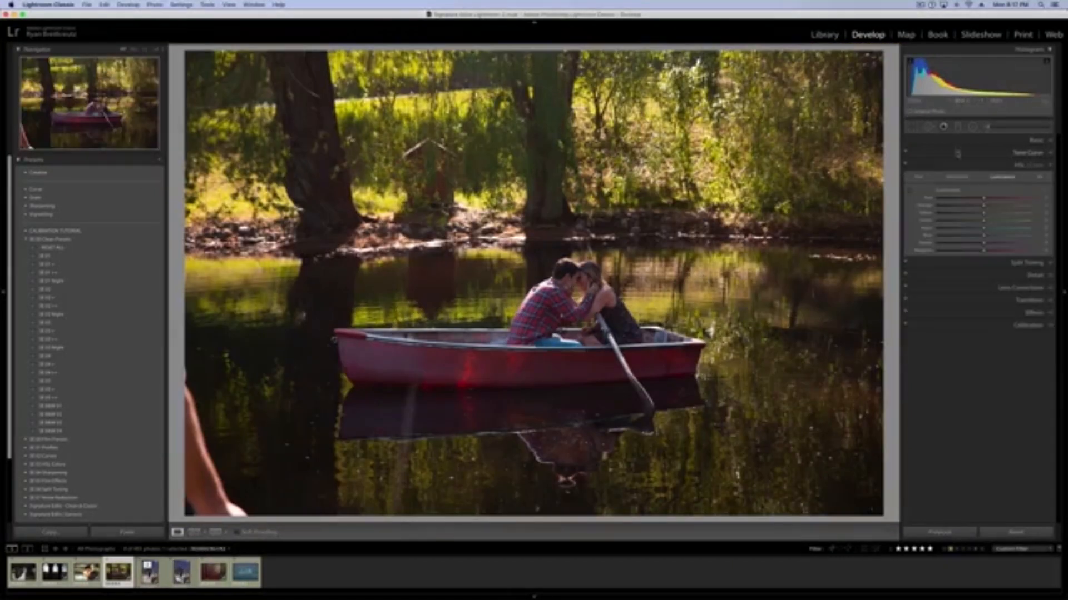
Step: Create a virtual copy of the rowboat photo and clear the copy's Calibration adjustments
key("super+apostrophe")
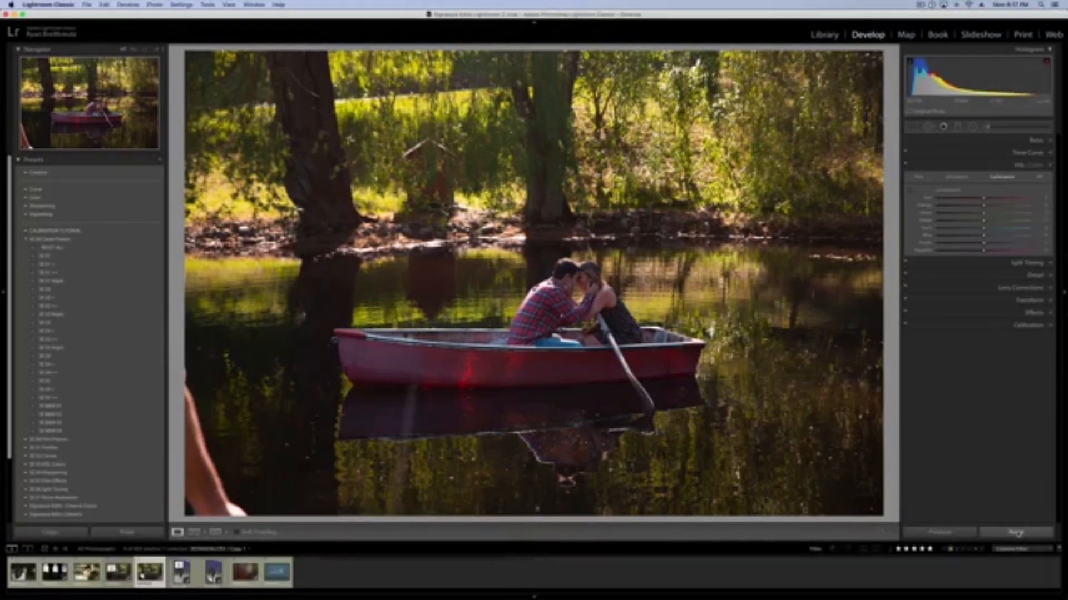
left_click(1005, 325)
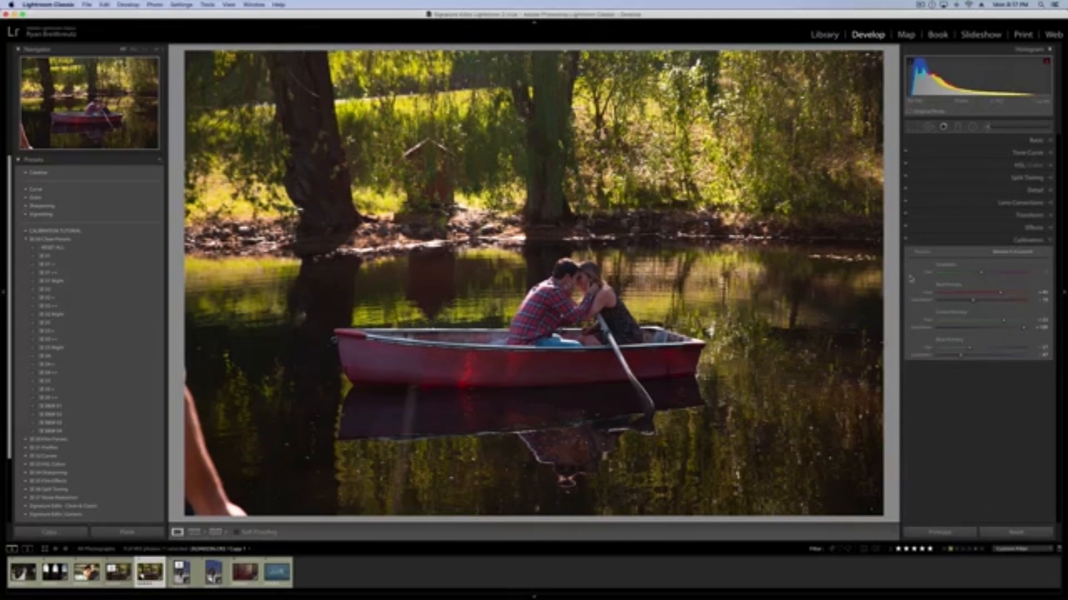
Step: In HSL, set luminance to about -22 Yellow and -26 Green, and saturation to about +39 Yellow and +57 Green
left_click(1009, 167)
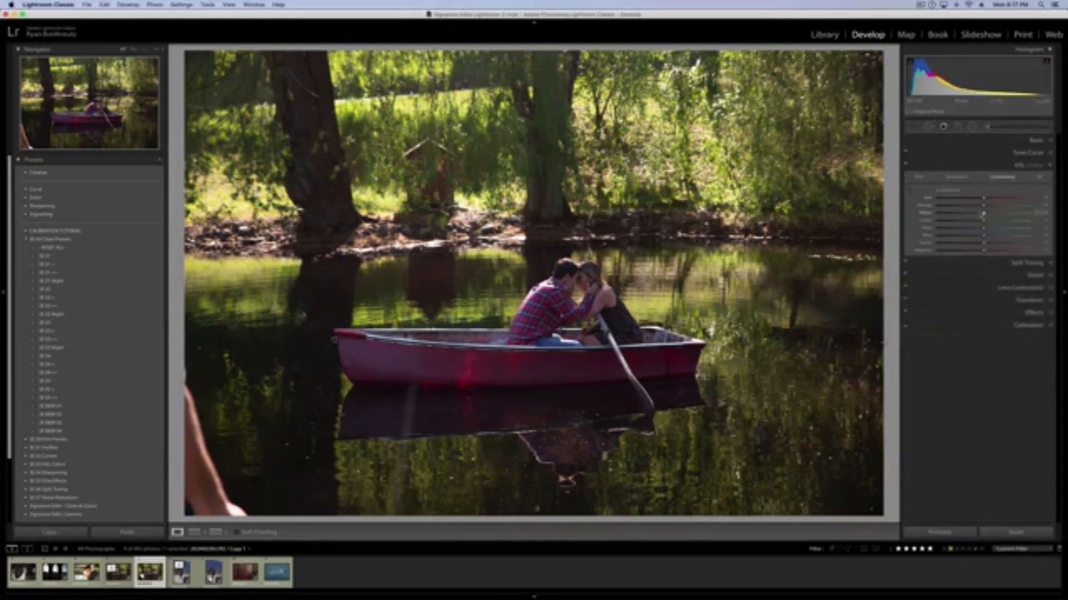
left_click_drag(983, 213, 973, 213)
left_click(956, 176)
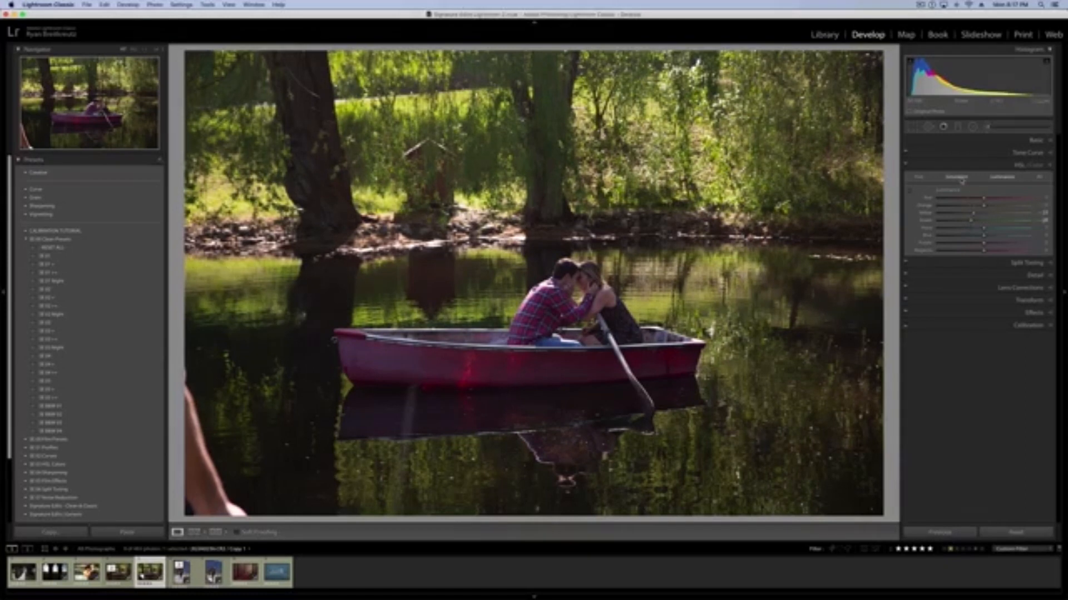
left_click_drag(999, 222, 1011, 221)
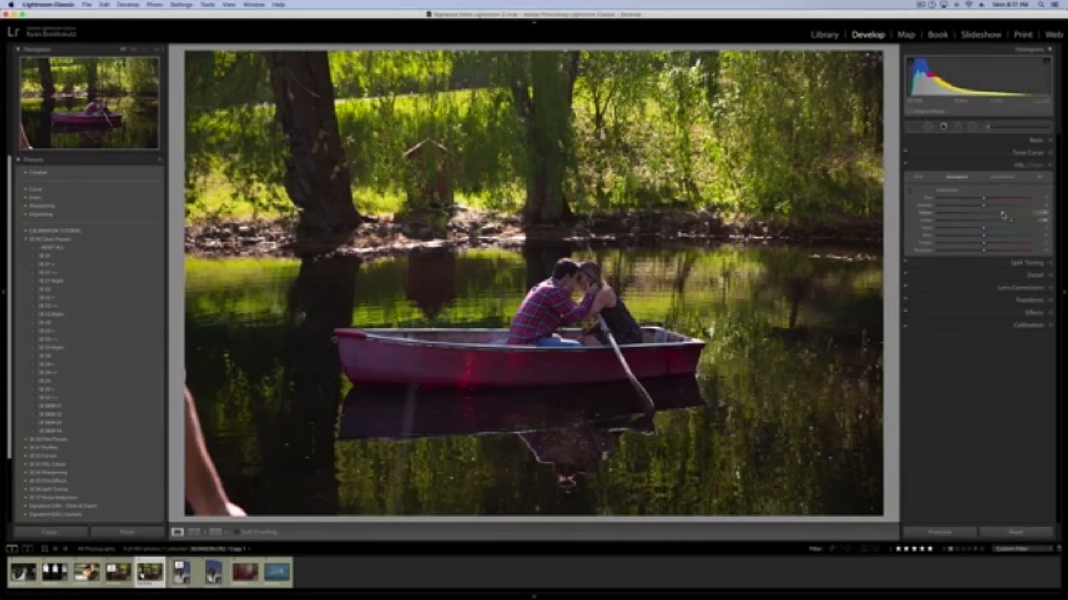
Step: Compare the calibrated original with the virtual copy after the HSL luminance and saturation edits
key("Left")
key("Right")
key("Left")
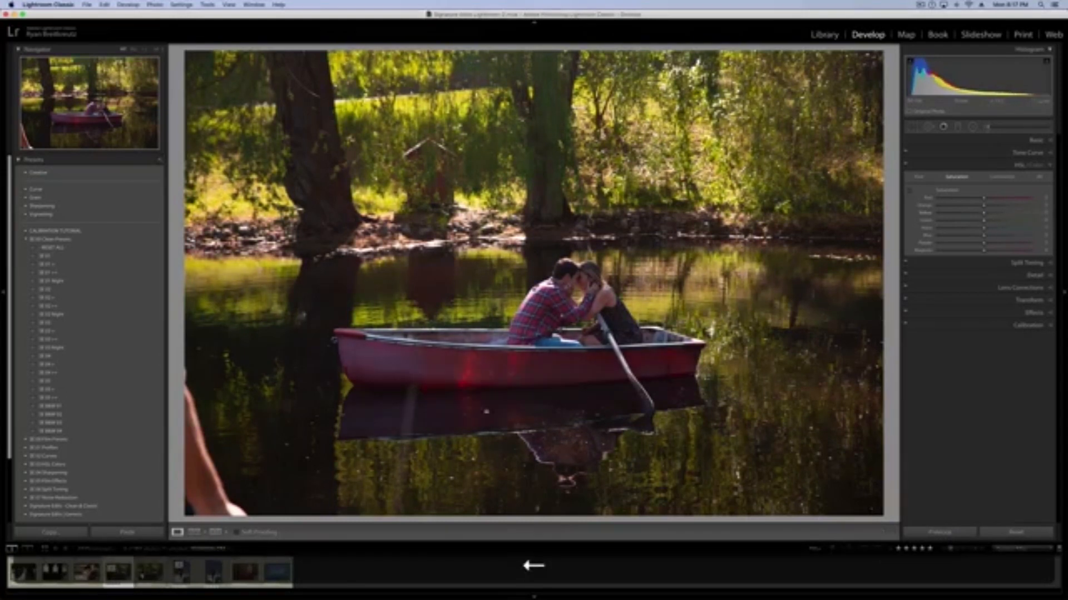
key("Right")
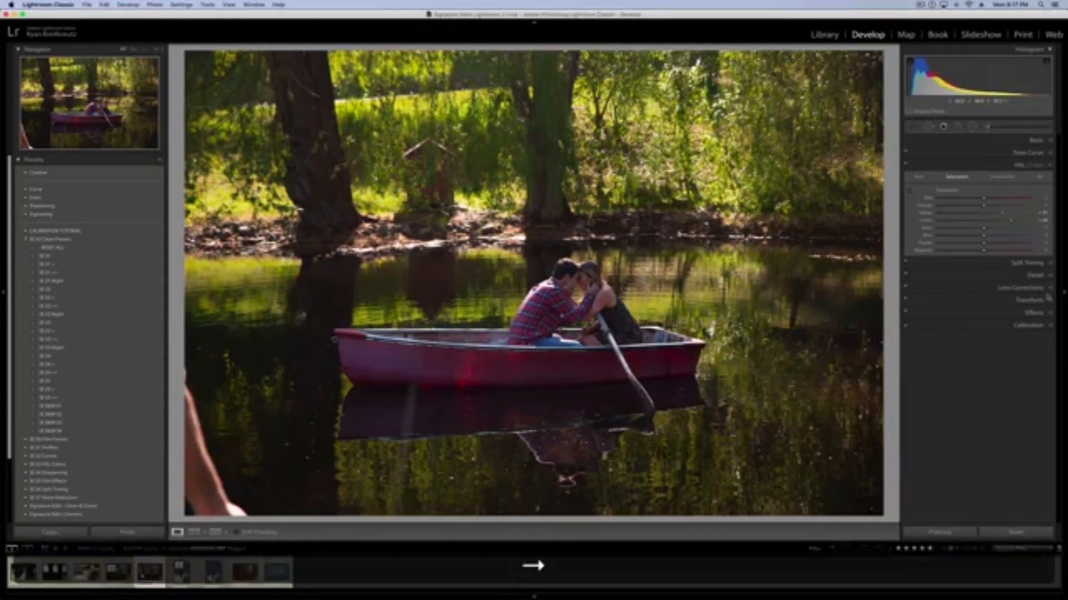
Step: Set HSL hue to about -30 Yellow, -50 Green, -40 Aqua and -28 Blue, and shift Orange slightly positive
left_click(919, 178)
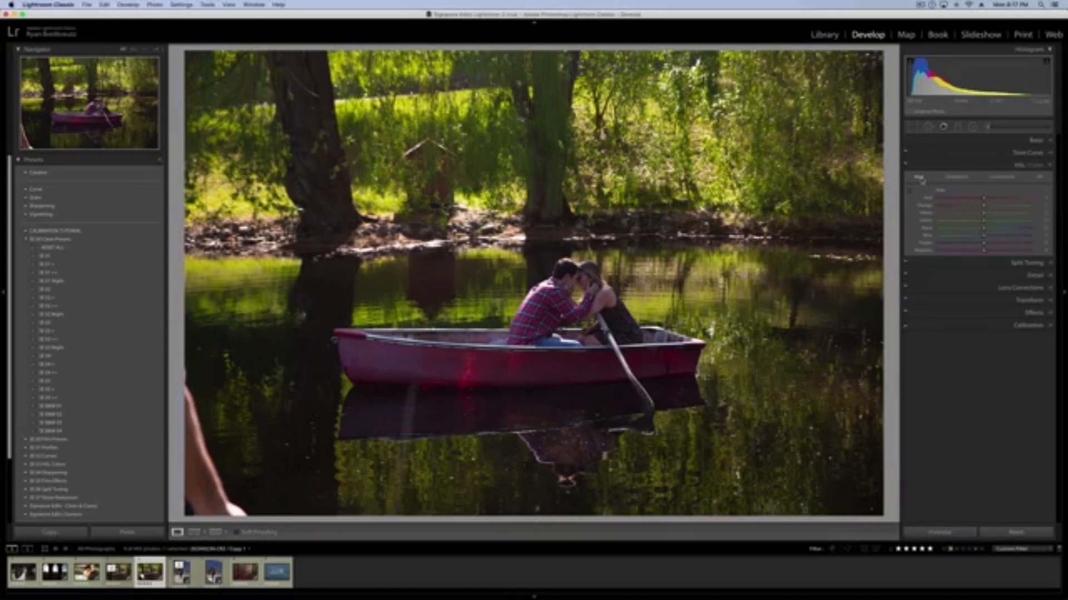
left_click(963, 235)
left_click(963, 228)
left_click(969, 238)
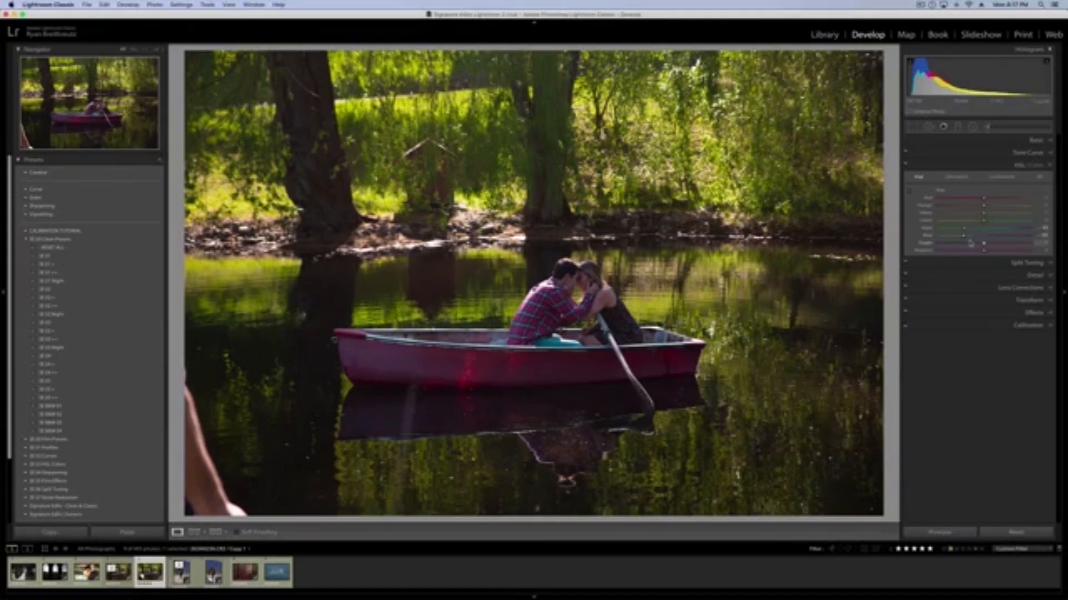
left_click(970, 205)
left_click_drag(980, 209, 990, 209)
Step: Switch between the original and the virtual copy to compare Calibration colour against the HSL hue shifts
key("Left")
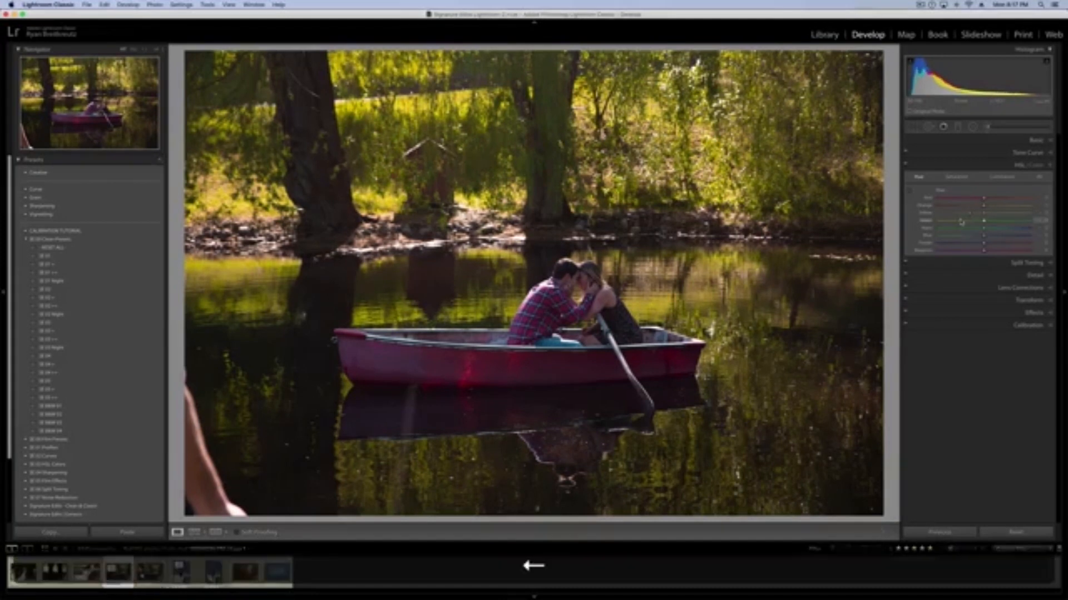
key("Right")
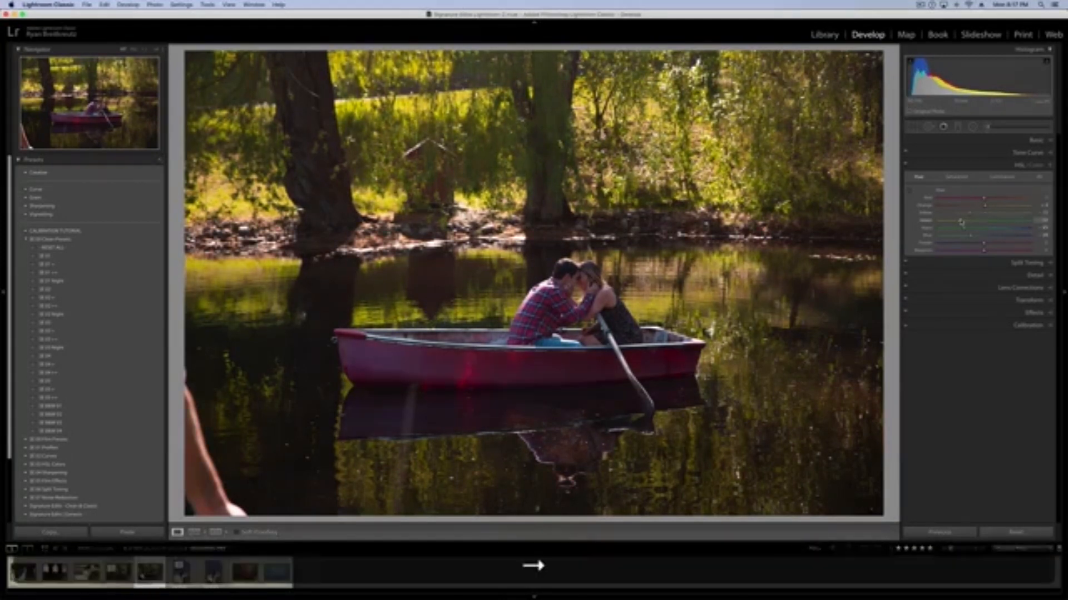
key("Left")
key("Right")
key("Left")
key("Right")
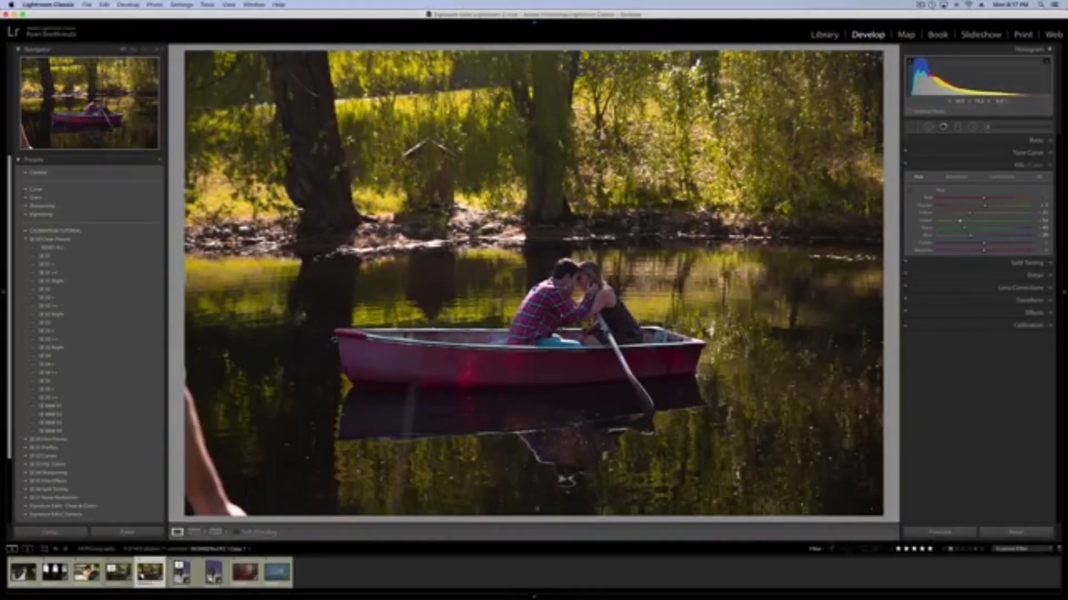
Step: On the calibrated boat photo, shift the Yellow and Green HSL hues toward orange and set saturation to about -40 for both and +43 for Blue
key("Left")
key("Right")
key("Left")
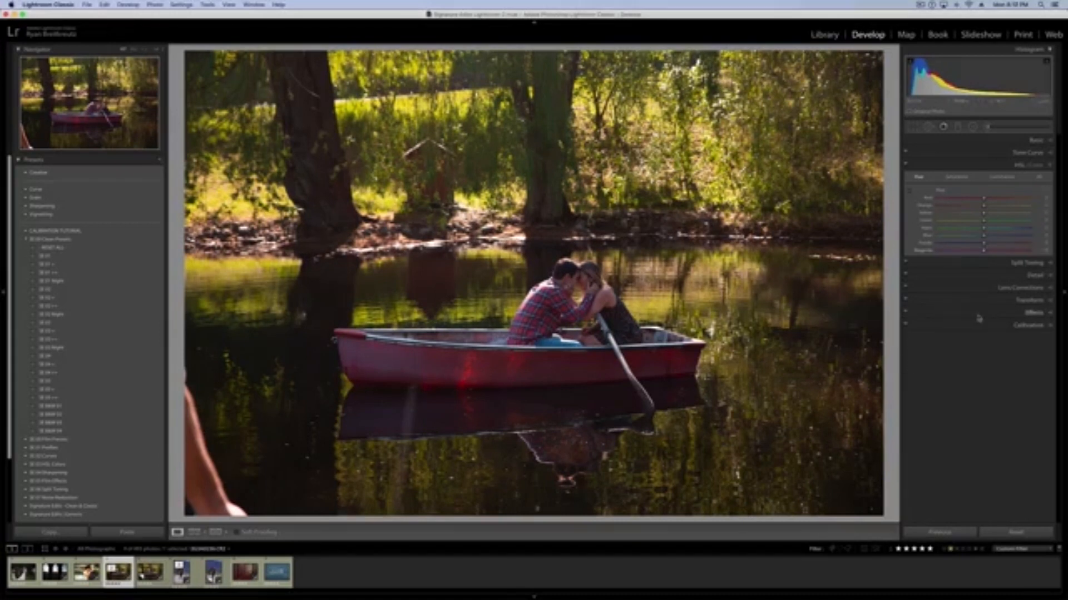
left_click_drag(968, 214, 932, 222)
left_click(957, 176)
left_click_drag(965, 214, 962, 216)
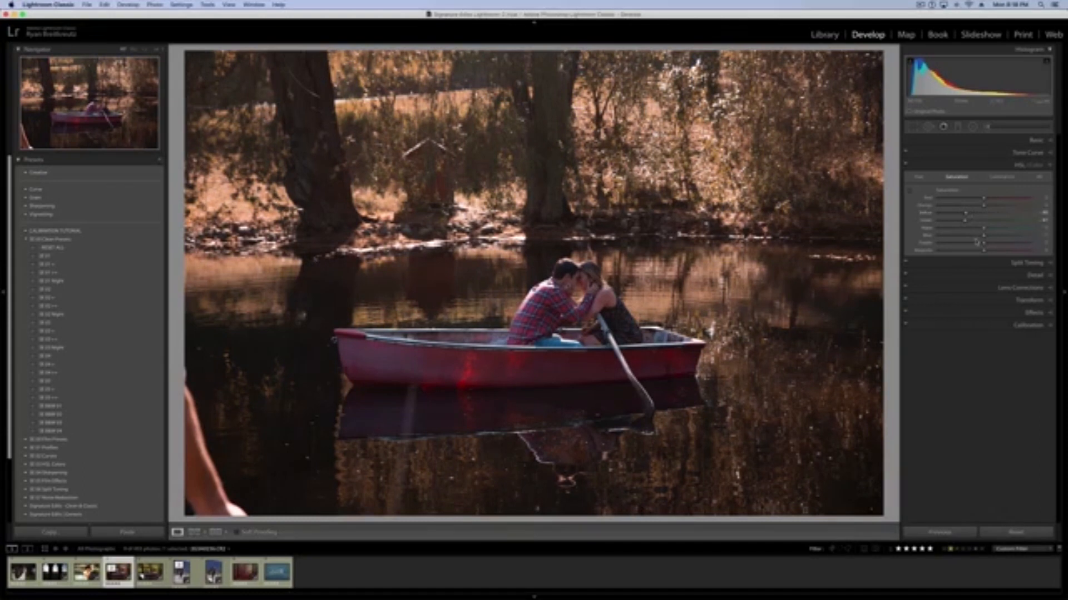
mouse_move(983, 236)
left_mouse_down()
mouse_move(1023, 239)
mouse_move(1004, 237)
left_mouse_up()
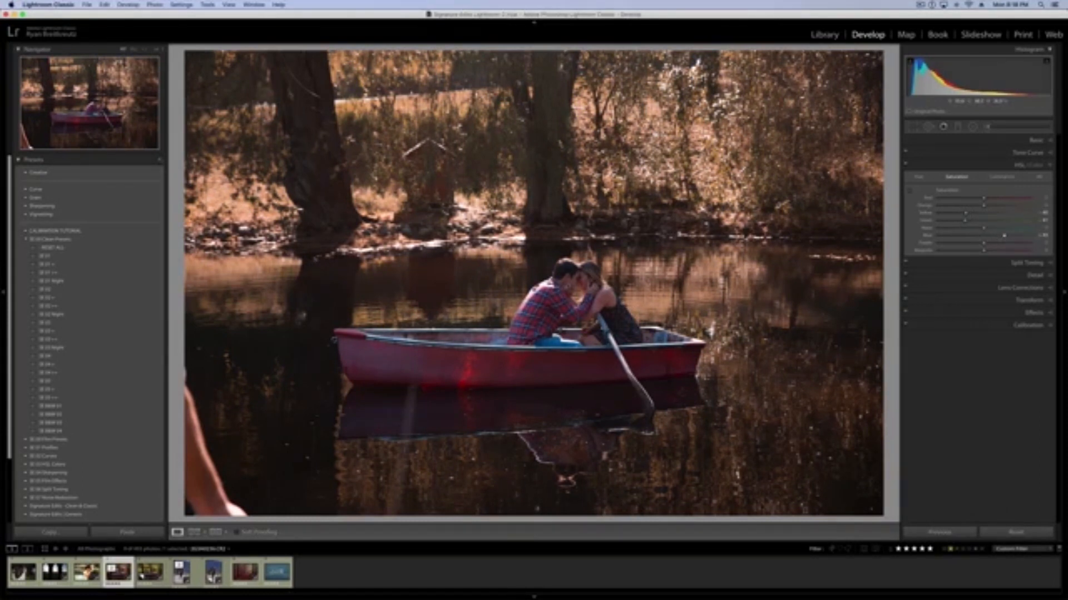
Step: Reset the boat photo's edits and undo the reset to compare before and after, and display its Calibration settings
left_click(1016, 533)
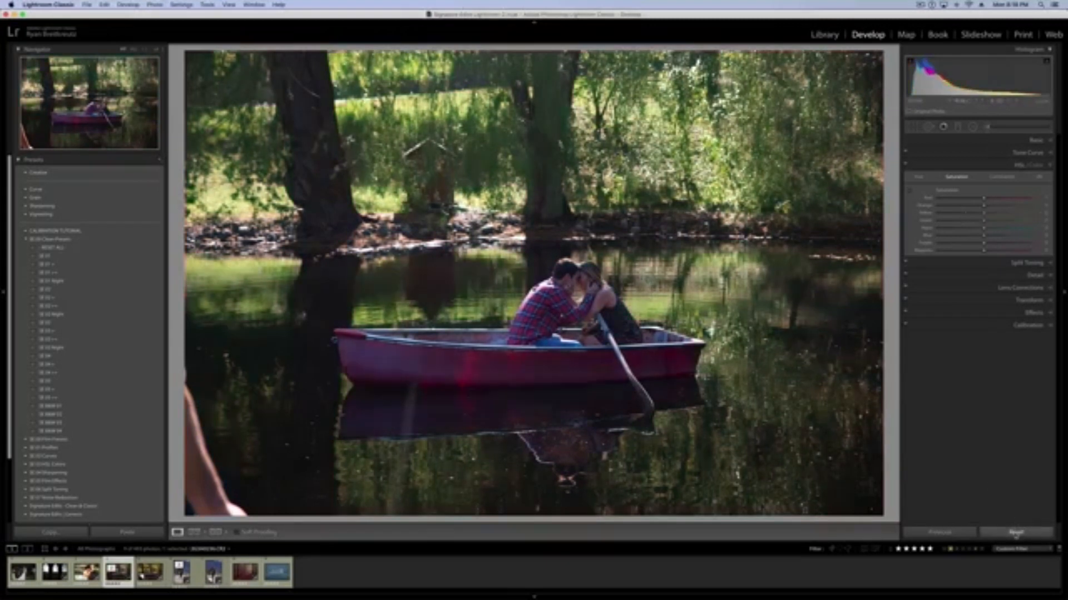
key("super+z")
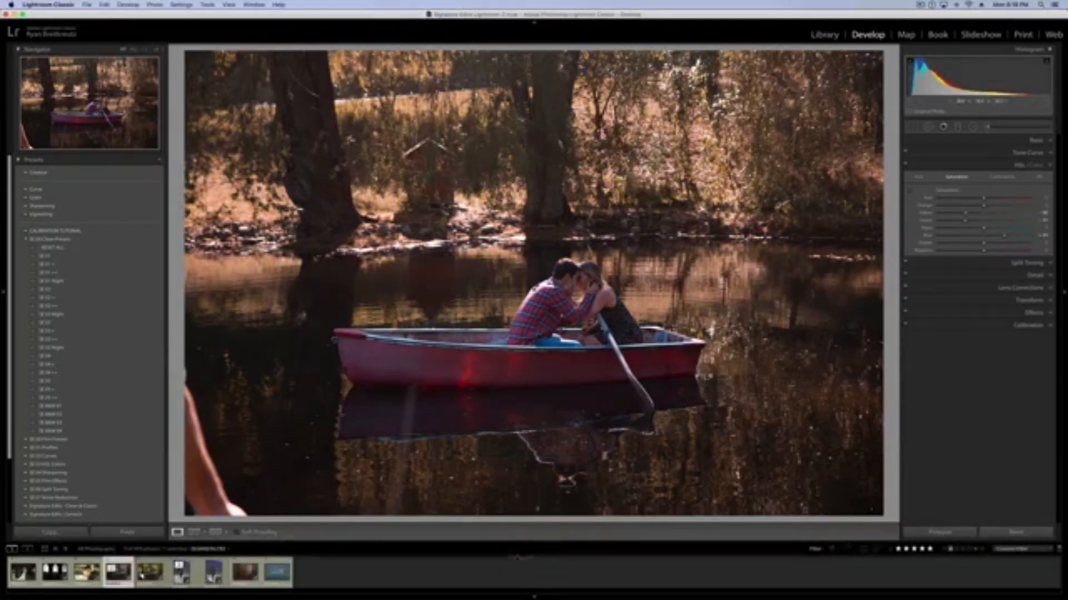
left_click(1028, 325)
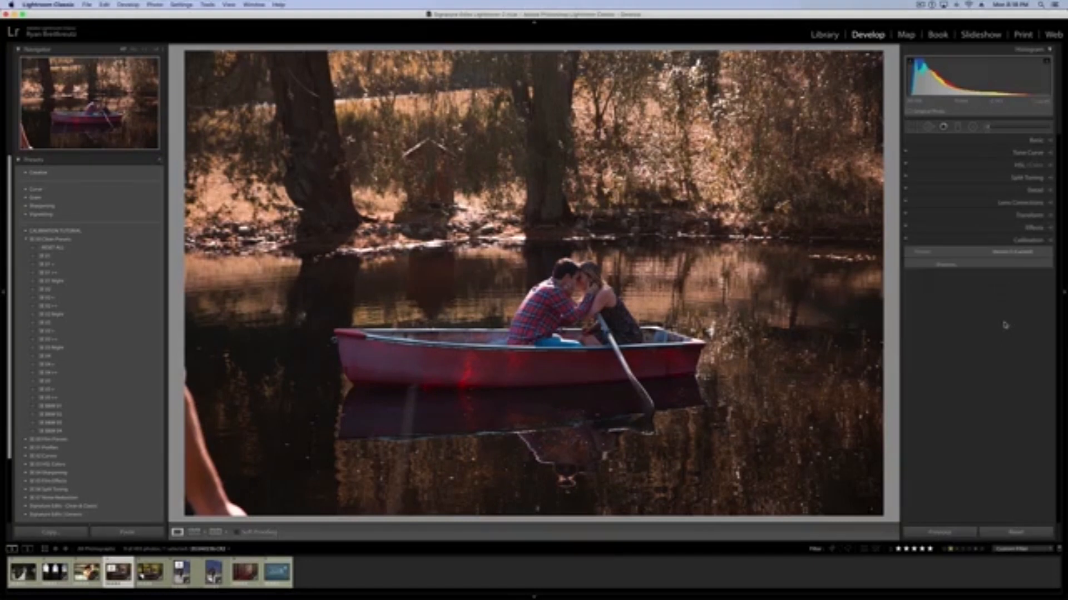
left_click(995, 166)
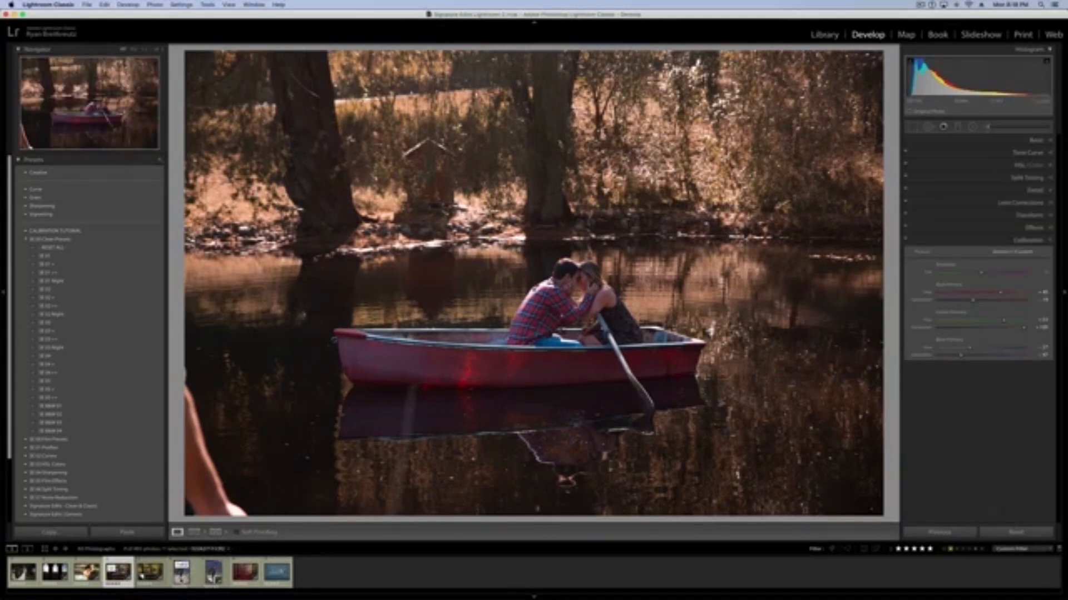
Step: Warm the white balance temperature slightly on the original photo of the couple on the gravel path
left_click(183, 575)
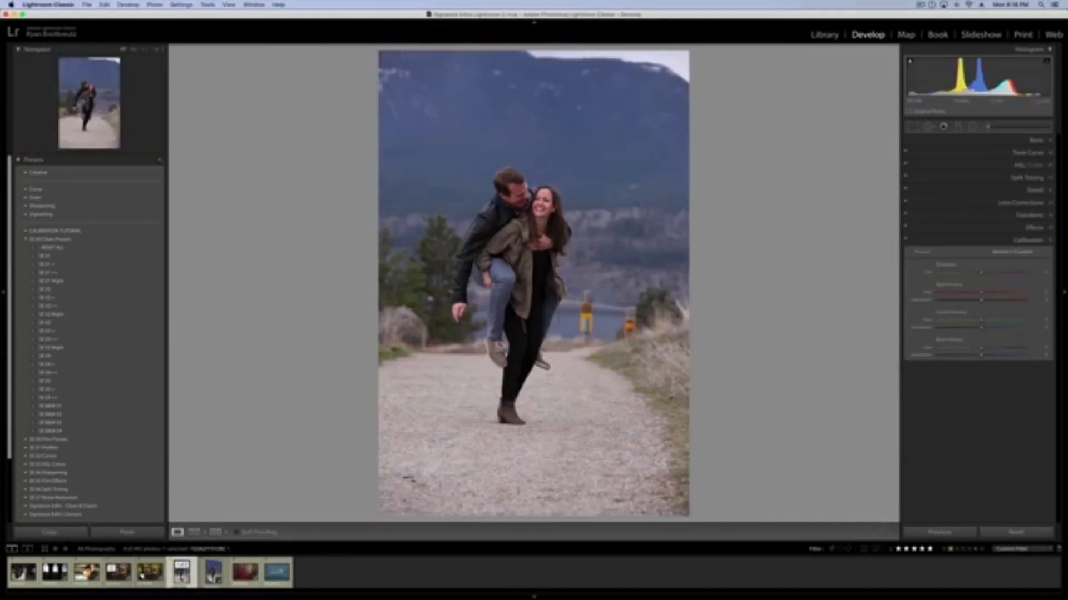
left_click(1035, 141)
left_click_drag(964, 196, 968, 195)
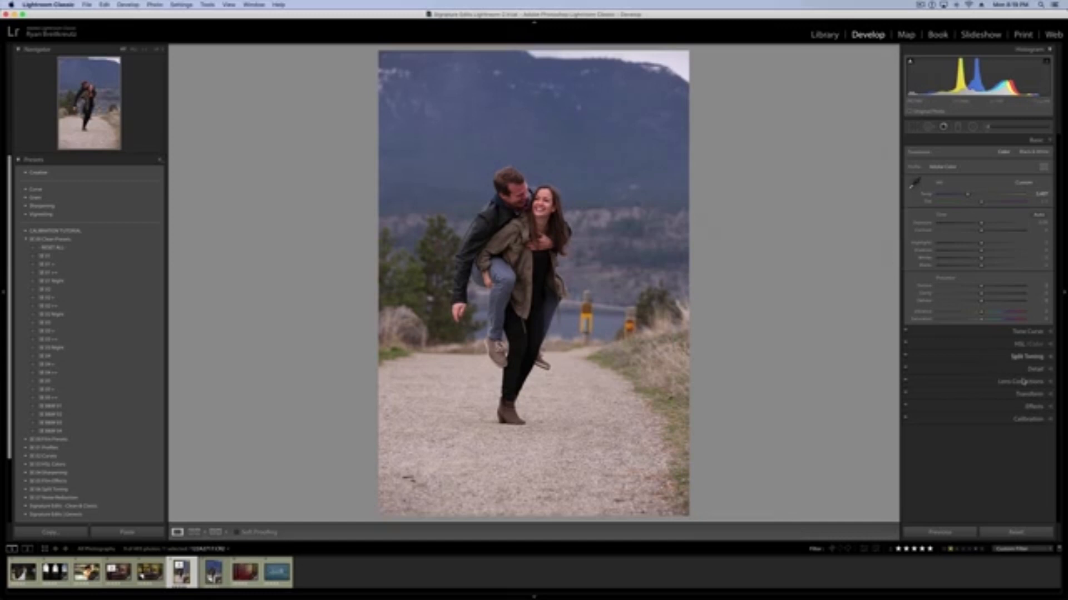
Step: Set Calibration saturation to +100 for the Blue Primary, about -40 for the Green Primary and about -33 for the Red Primary
left_click(1028, 419)
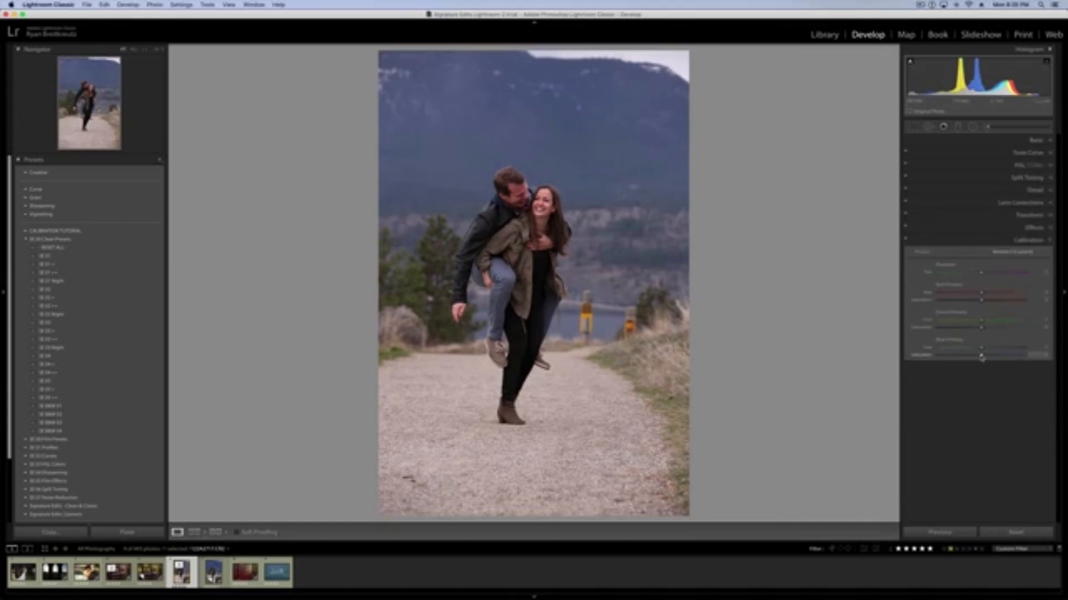
left_click_drag(982, 357, 1026, 357)
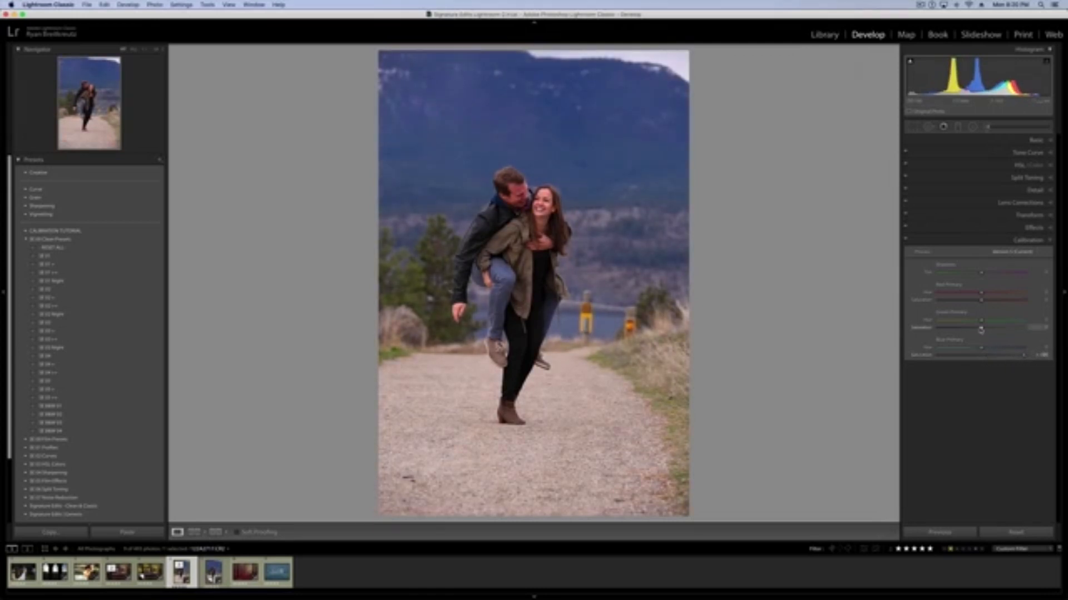
left_click_drag(978, 330, 958, 302)
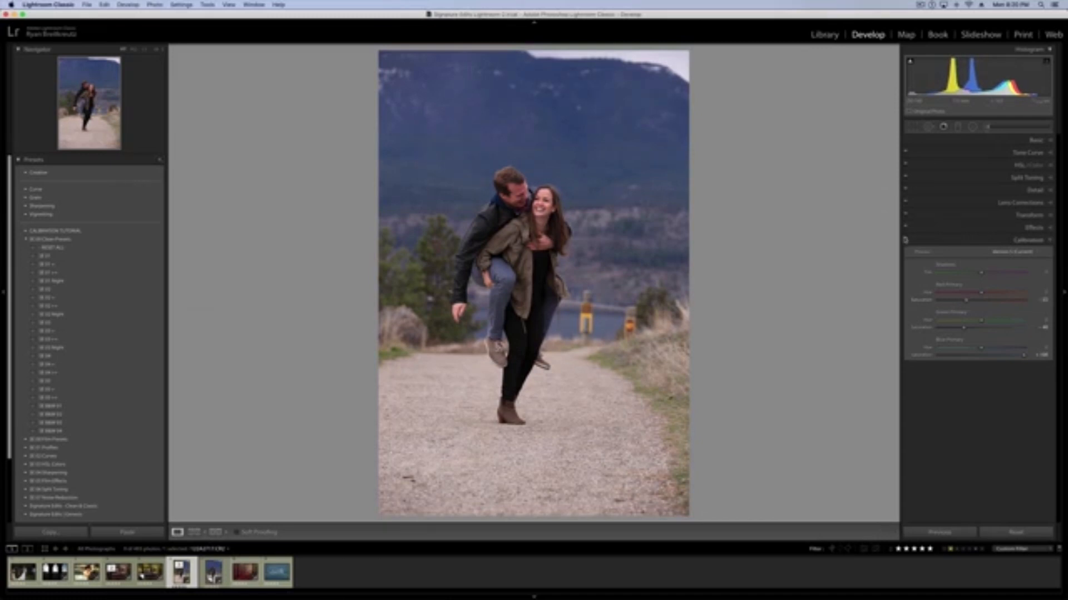
Step: Toggle the Calibration adjustments off and on to examine their effect on the couple photo
left_click(905, 241)
left_click(906, 240)
left_click(905, 240)
left_click(905, 240)
key("super")
Step: Review the white balance of the couple photo's virtual copy and toggle its HSL adjustments off and on
key("Right")
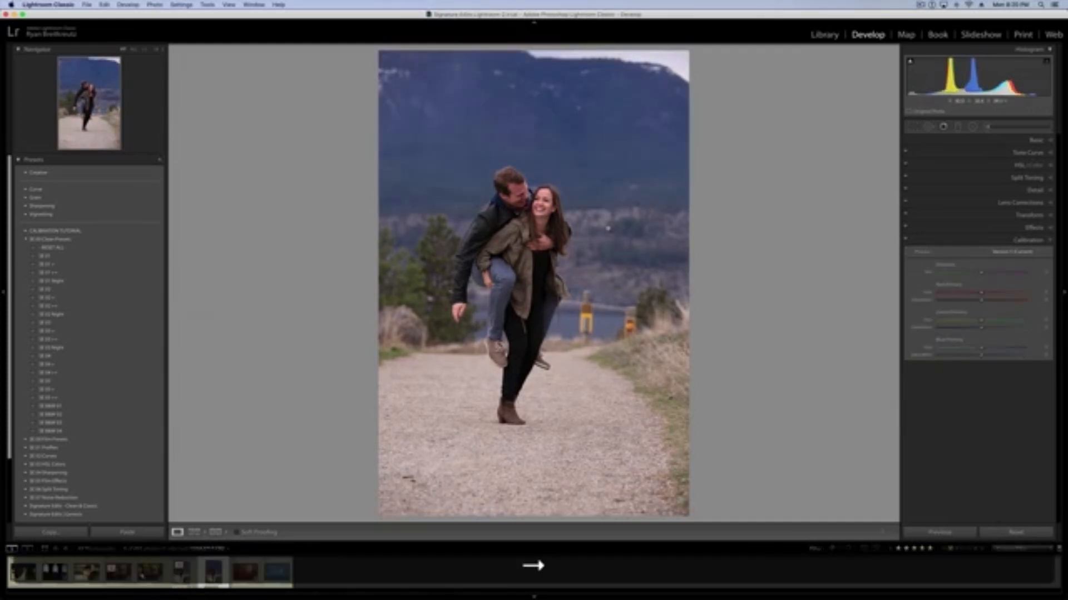
left_click(1031, 141)
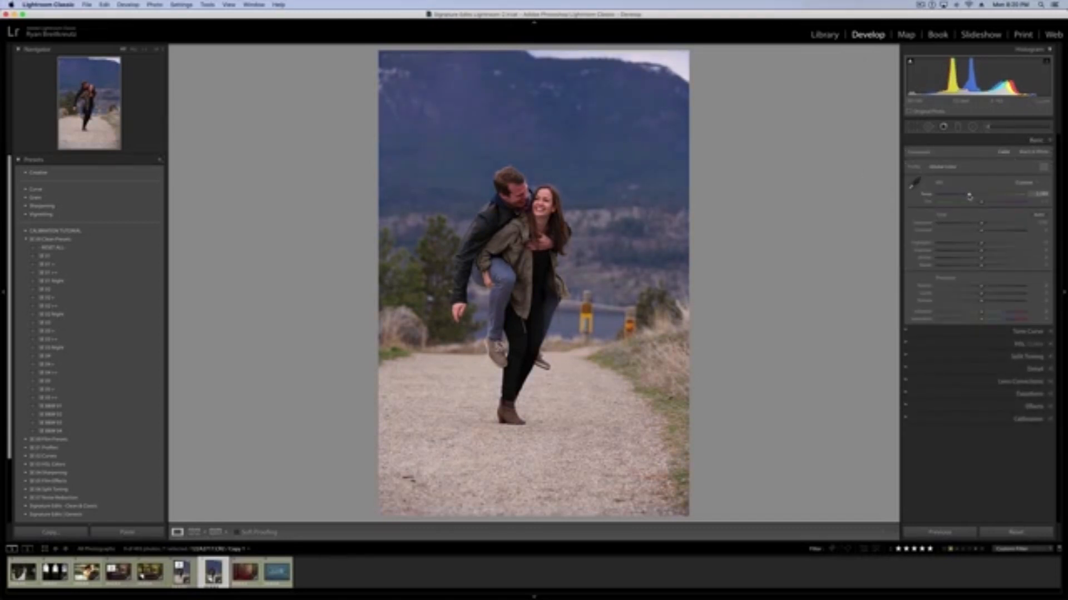
left_click(981, 344)
left_click(906, 167)
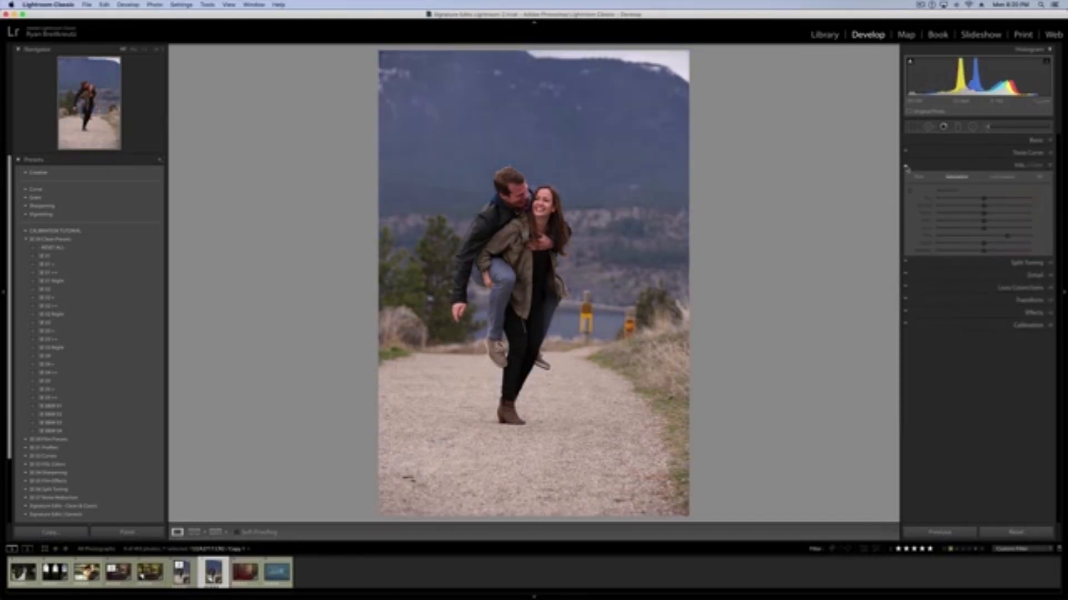
left_click(906, 166)
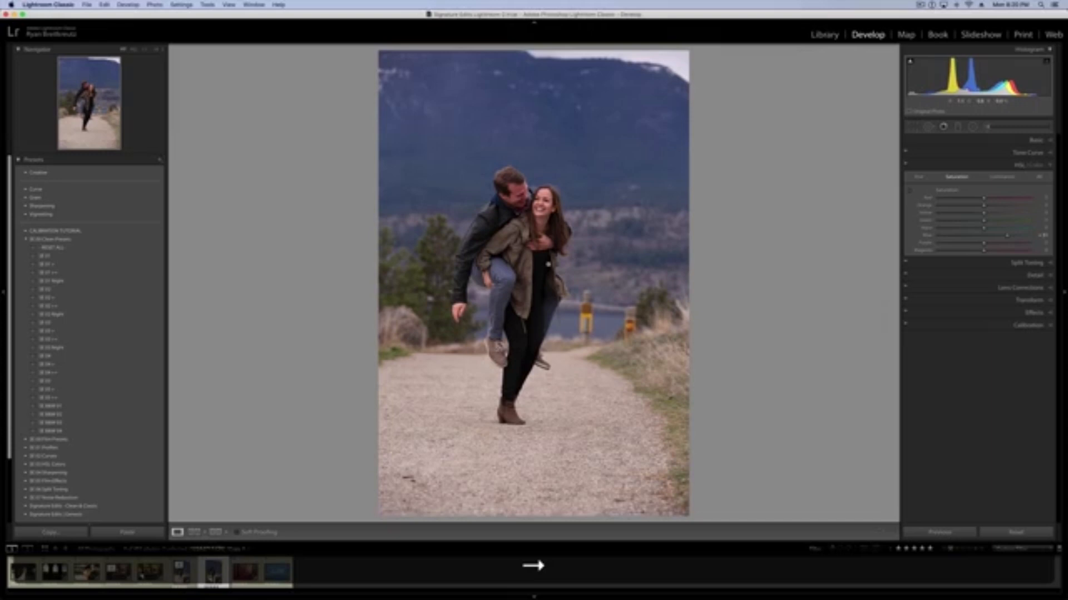
Step: Alternate between the original couple photo and its virtual copy to compare Calibration blues with the HSL blue saturation boost
key("Left")
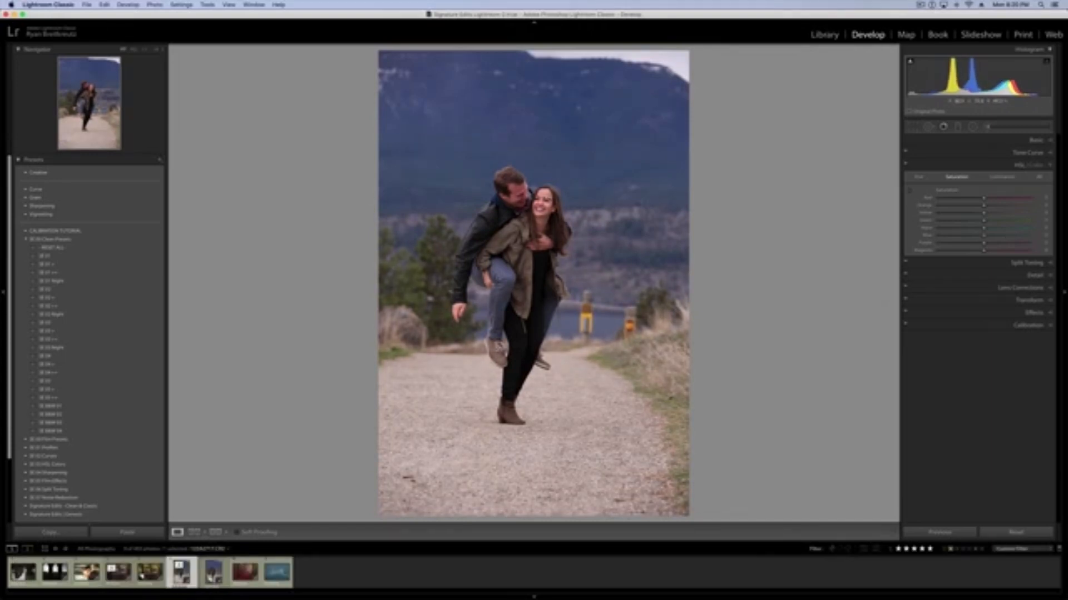
key("Right")
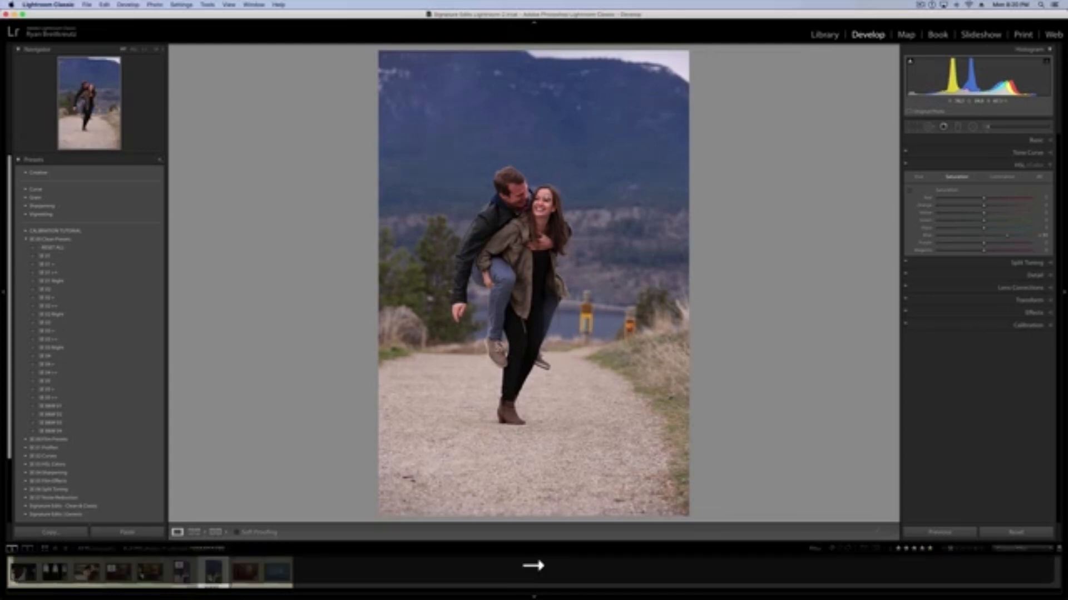
key("Left")
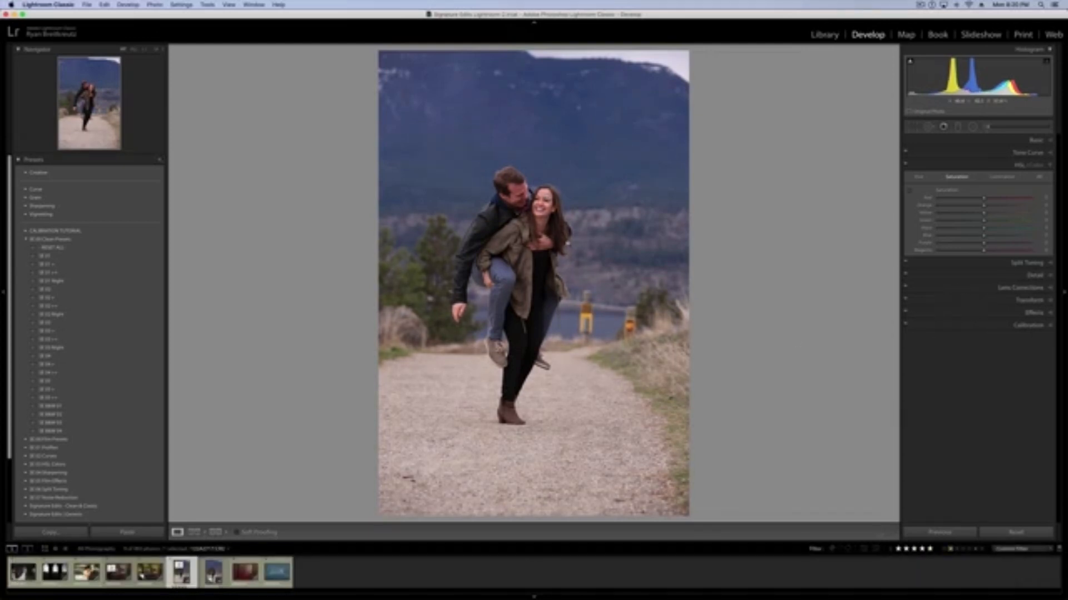
key("Right")
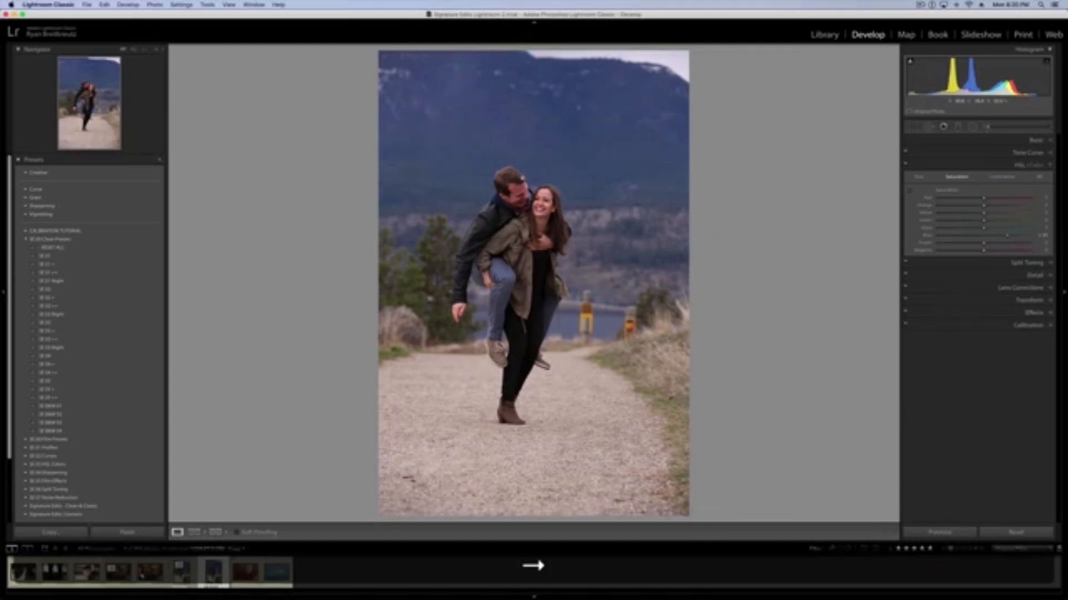
key("Left")
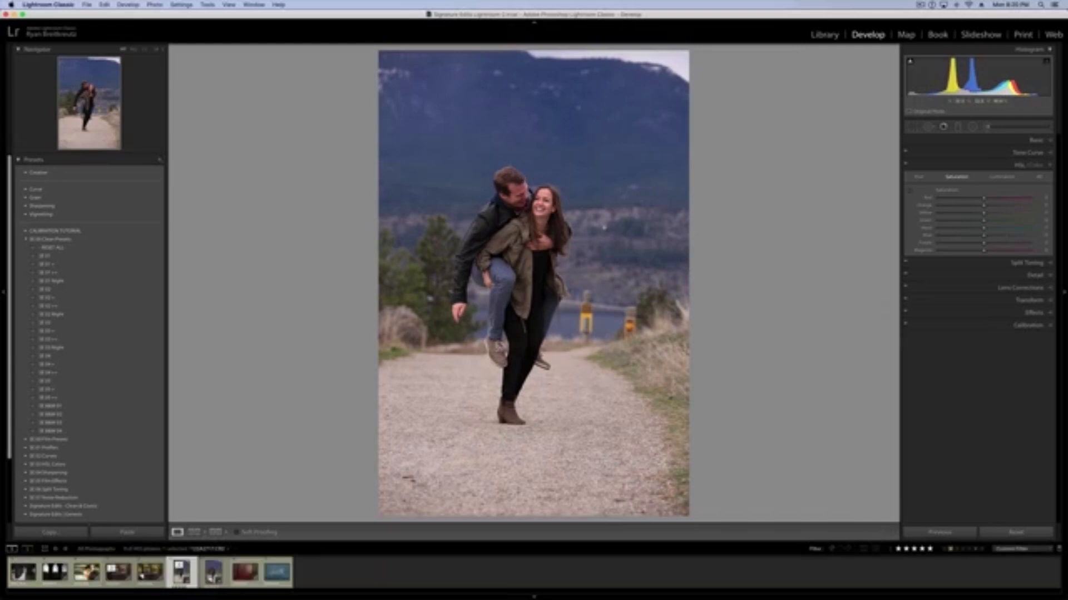
Step: Set the original couple photo's contrast to about +24, highlights to about -12 and shadows to about +10
left_click(1042, 142)
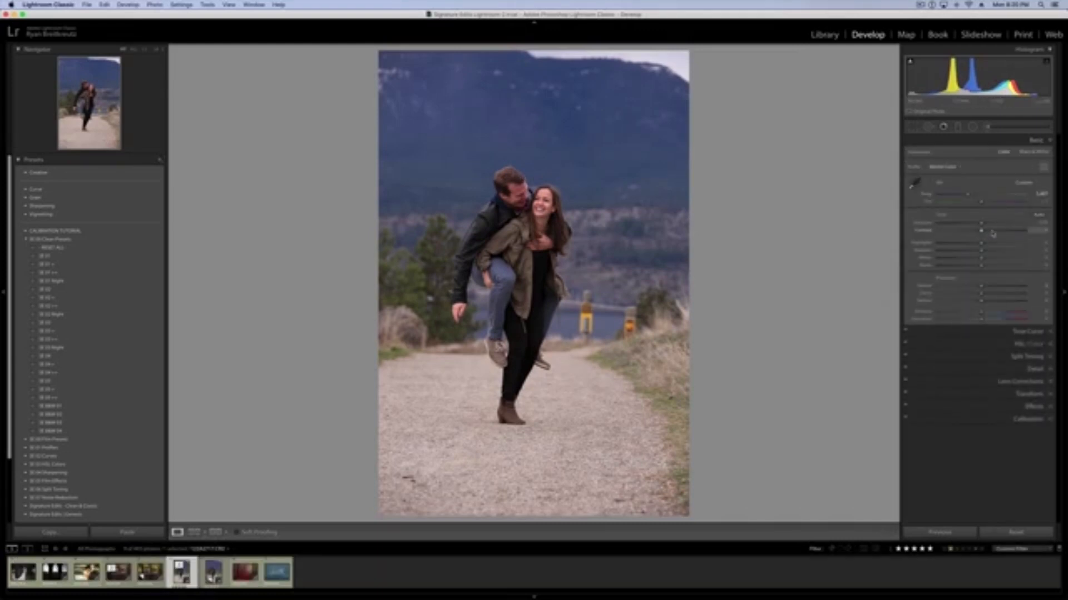
left_click(992, 232)
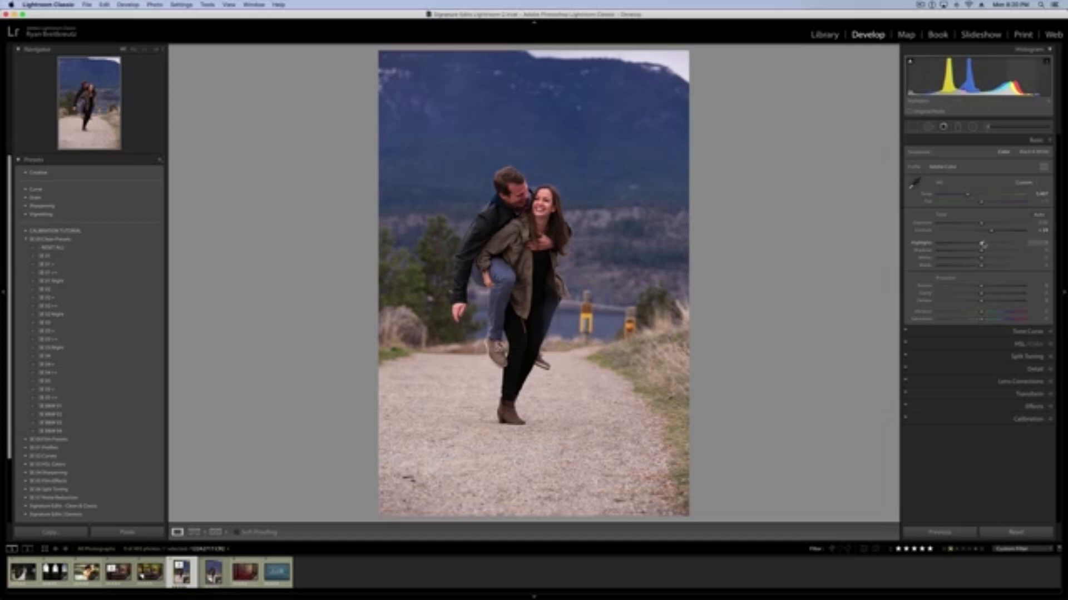
left_click(988, 244)
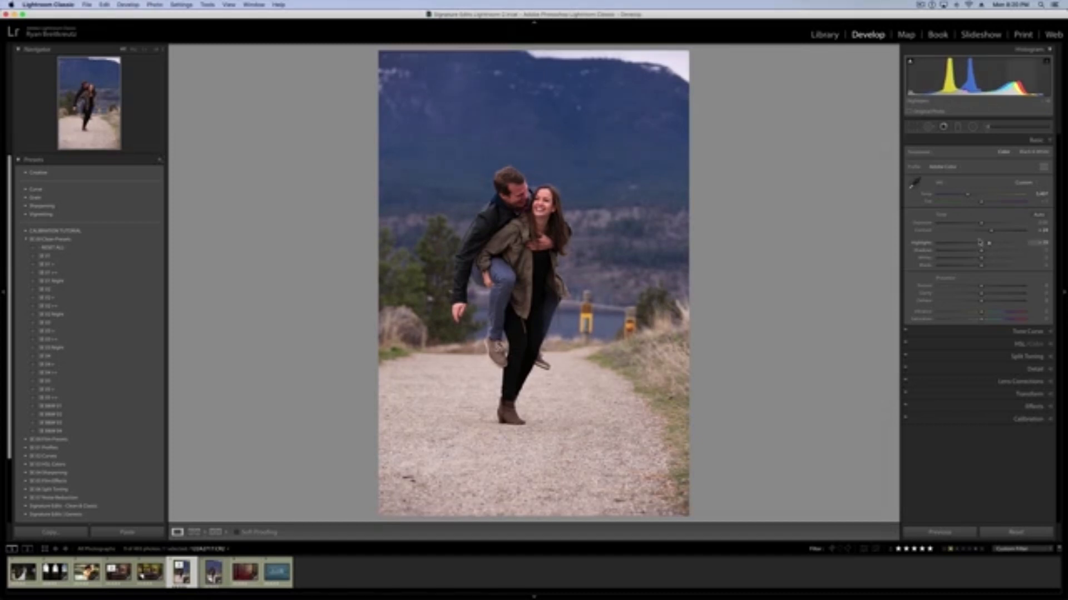
left_click(976, 243)
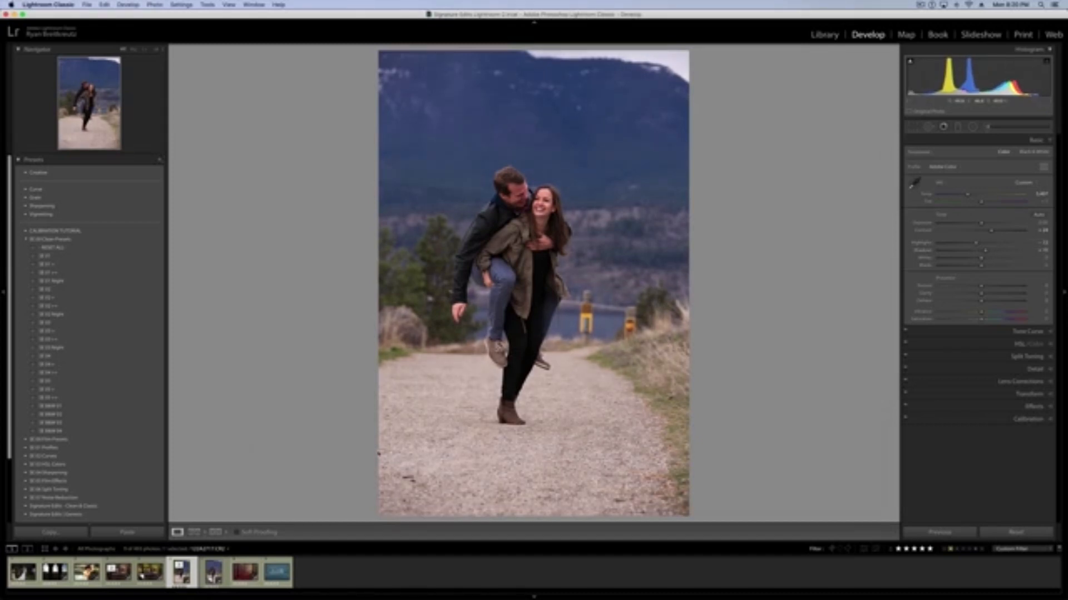
Step: On the castle photo, warm the white balance to remove the blue cast and raise contrast to about +32 and dehaze to about +25
left_click(277, 572)
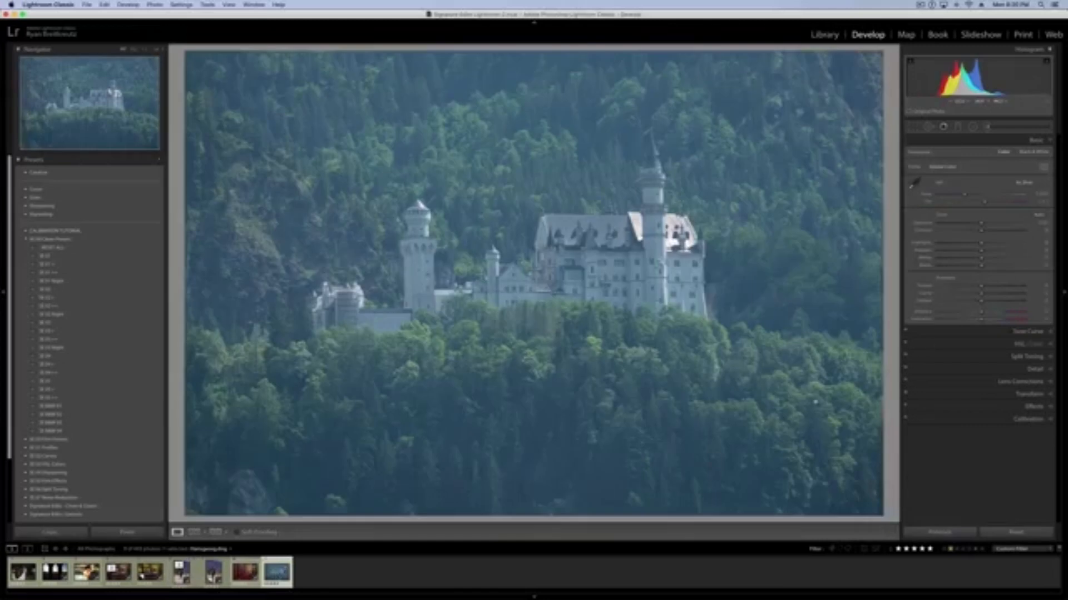
left_click_drag(965, 197, 996, 234)
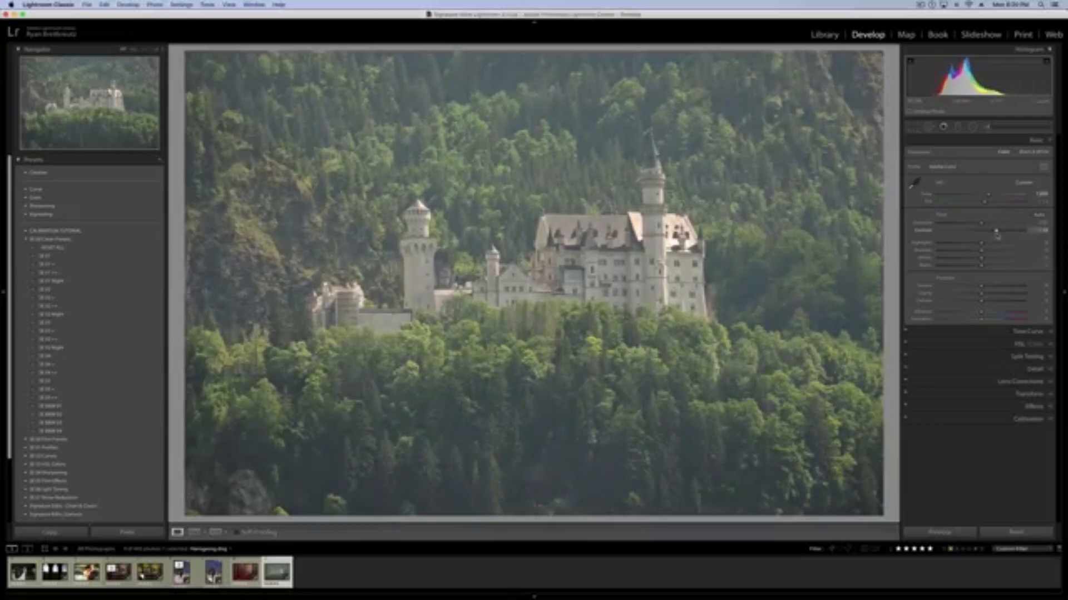
mouse_move(981, 303)
left_mouse_down()
mouse_move(1016, 301)
mouse_move(992, 302)
left_mouse_up()
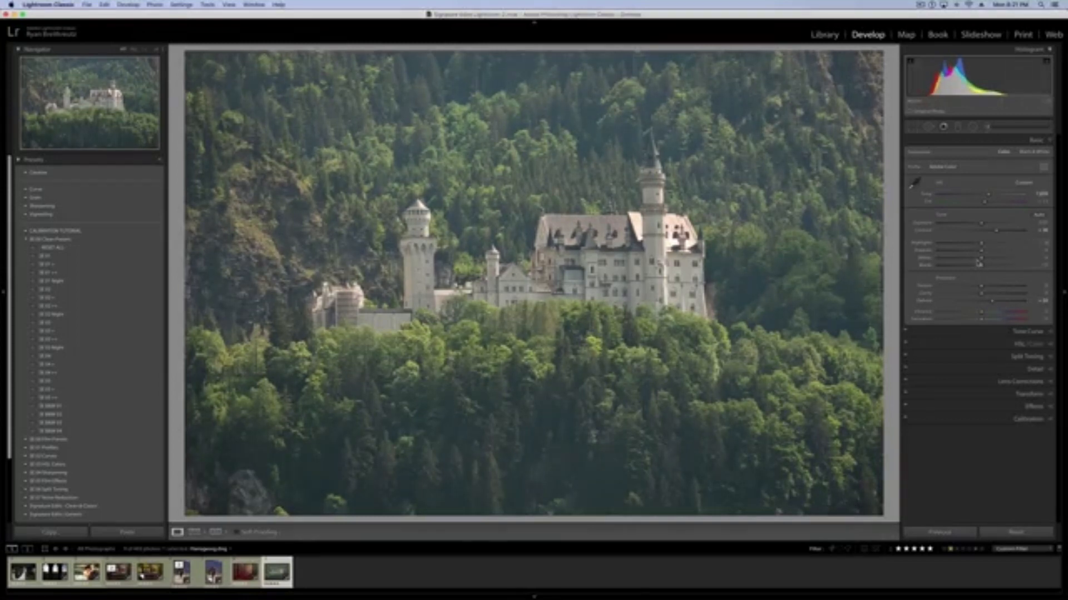
Step: Lower the castle photo's exposure to -0.43 and increase contrast to about +90 and dehaze to about +35
left_click_drag(996, 230, 1017, 233)
key("shift+minus")
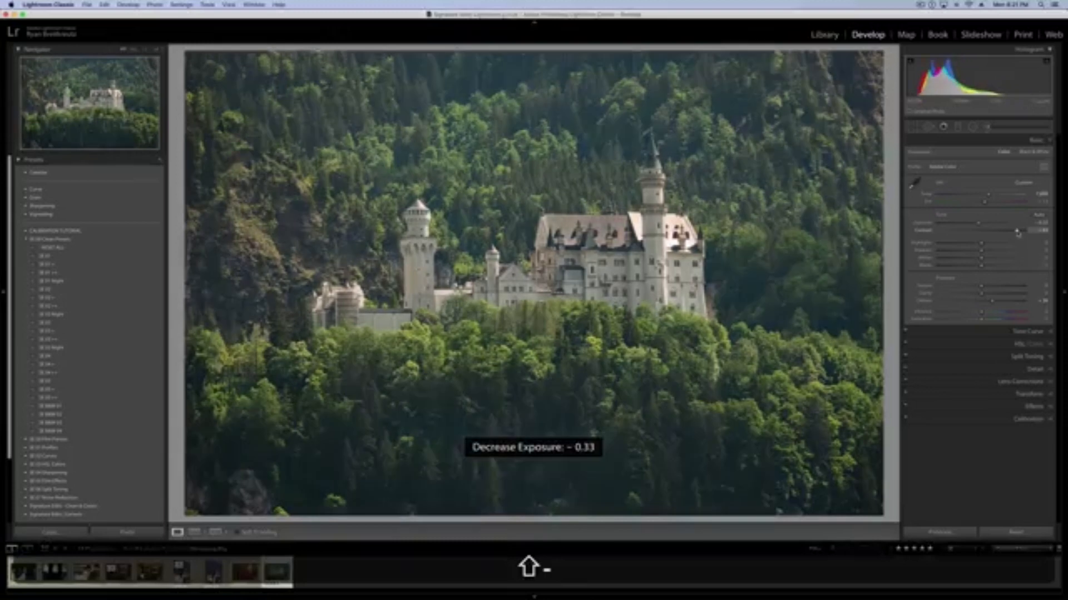
key("shift+minus")
key("equal")
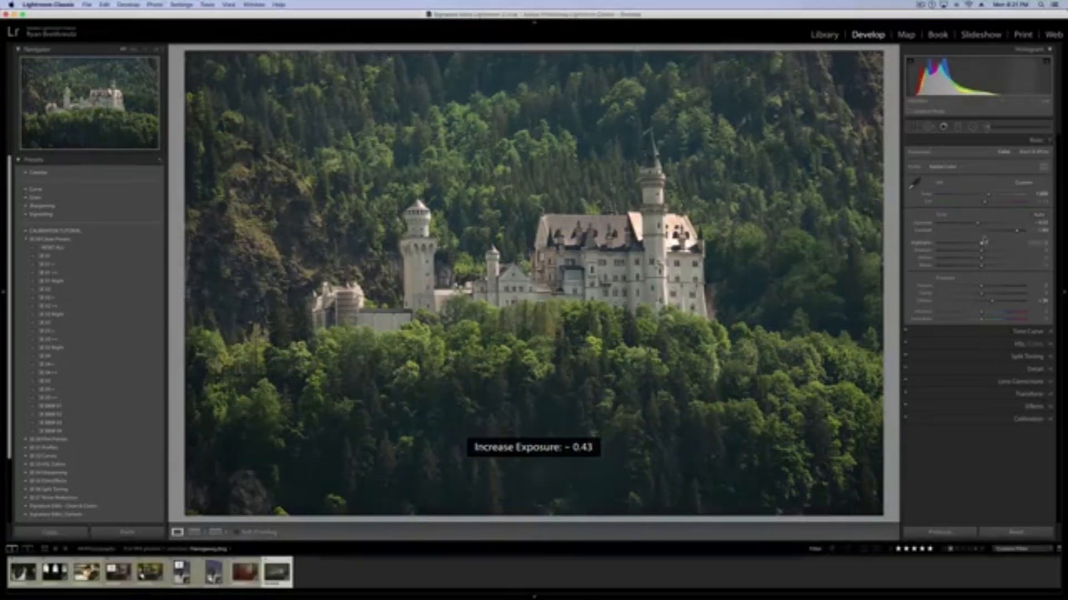
left_click_drag(1017, 231, 1026, 232)
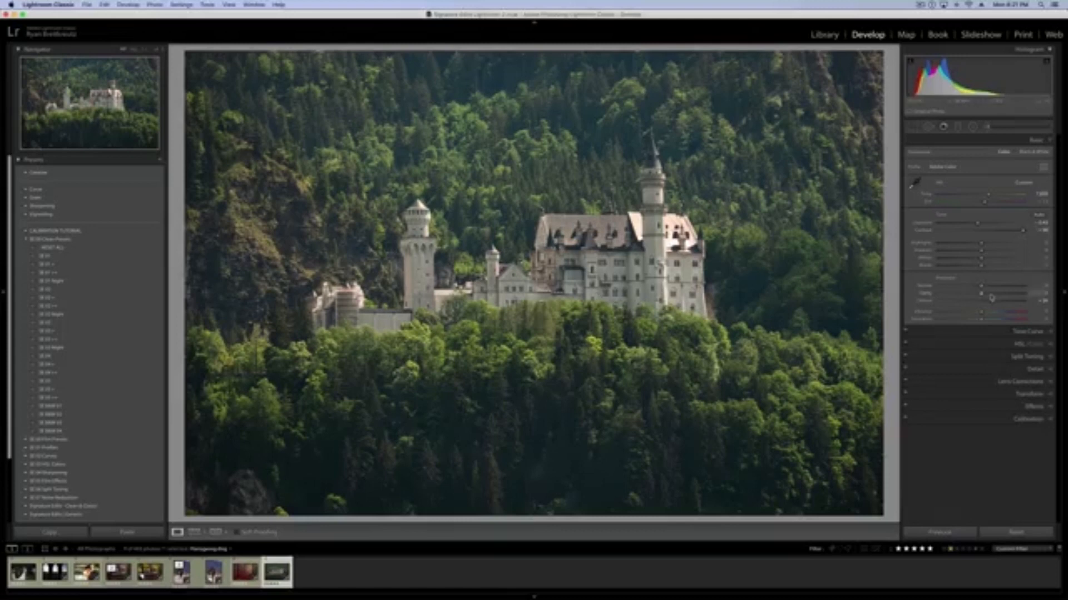
left_click_drag(993, 301, 997, 303)
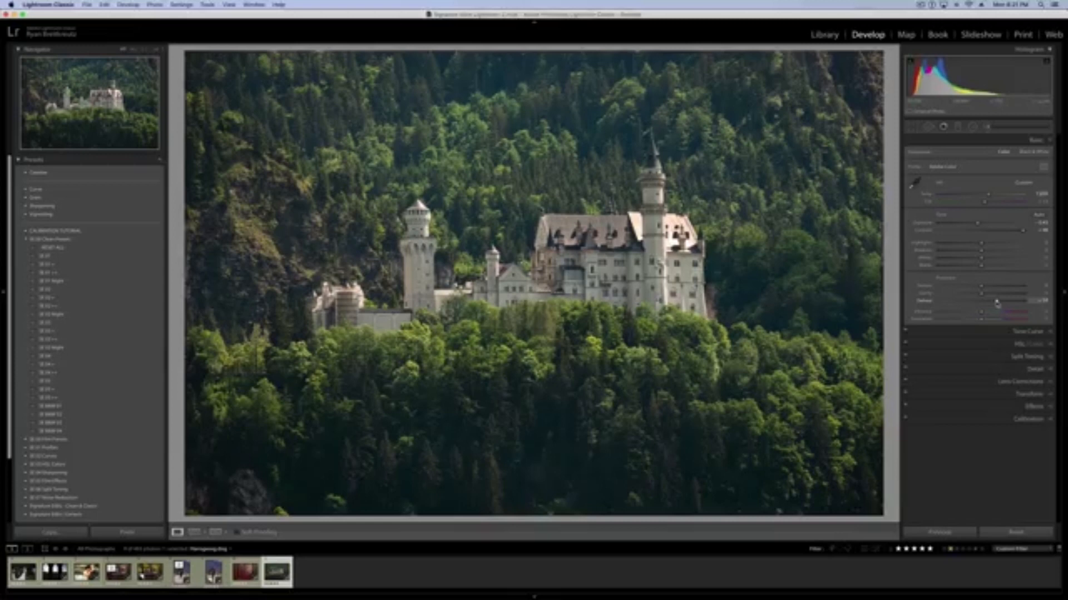
Step: In the castle photo's Calibration, tint the shadows toward magenta, shift the green primary hue toward yellow and test stronger green saturation
left_click(504, 320)
left_click(502, 320)
left_click(1004, 421)
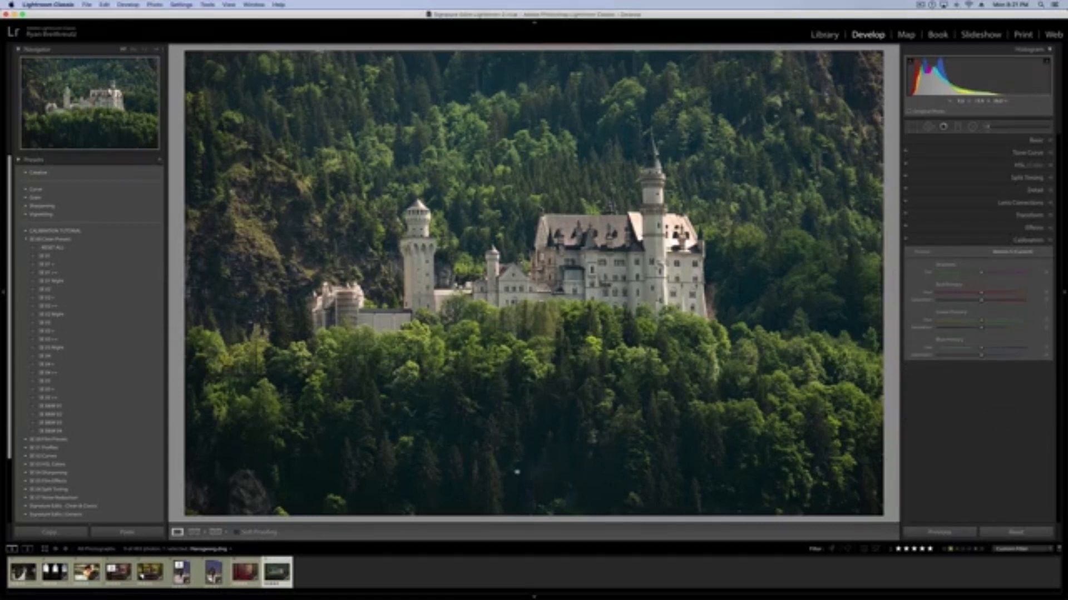
left_click(1034, 141)
left_click(914, 182)
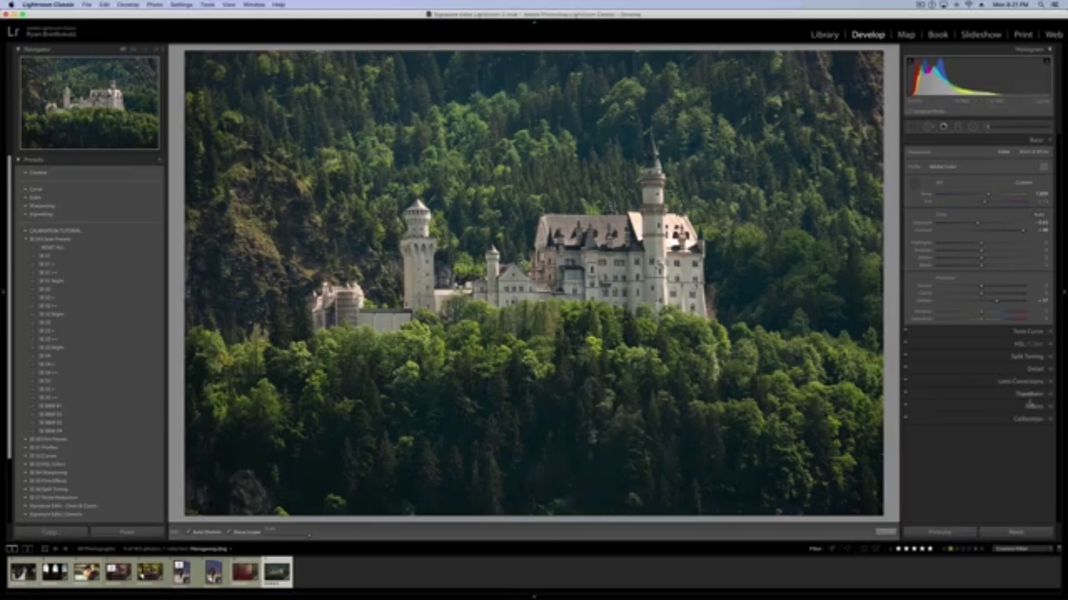
left_click(1031, 420)
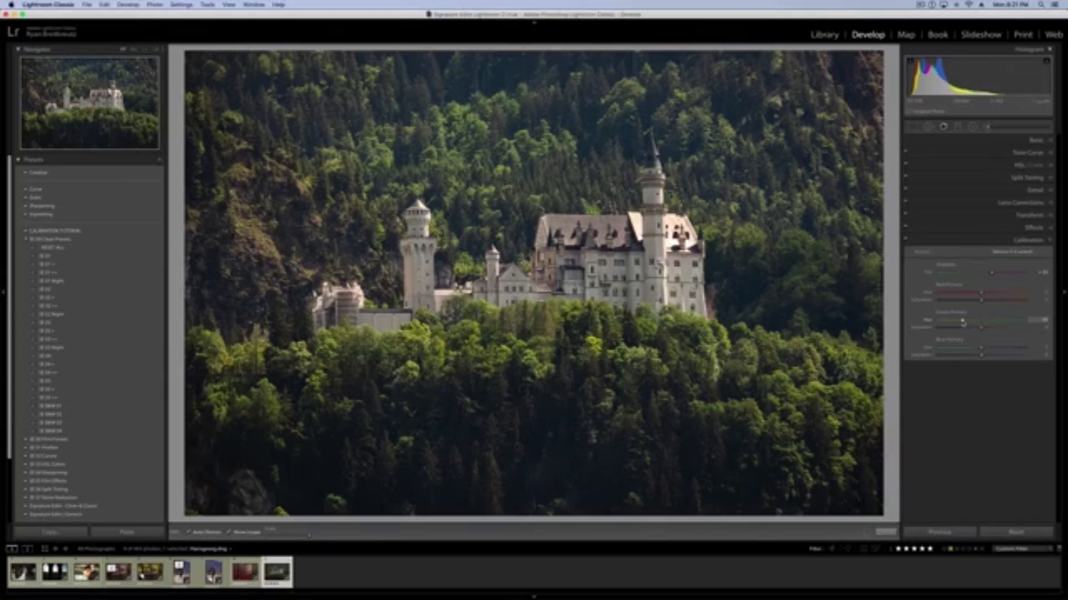
left_click_drag(944, 322, 1060, 336)
left_click_drag(943, 323, 966, 323)
left_click_drag(999, 330, 984, 329)
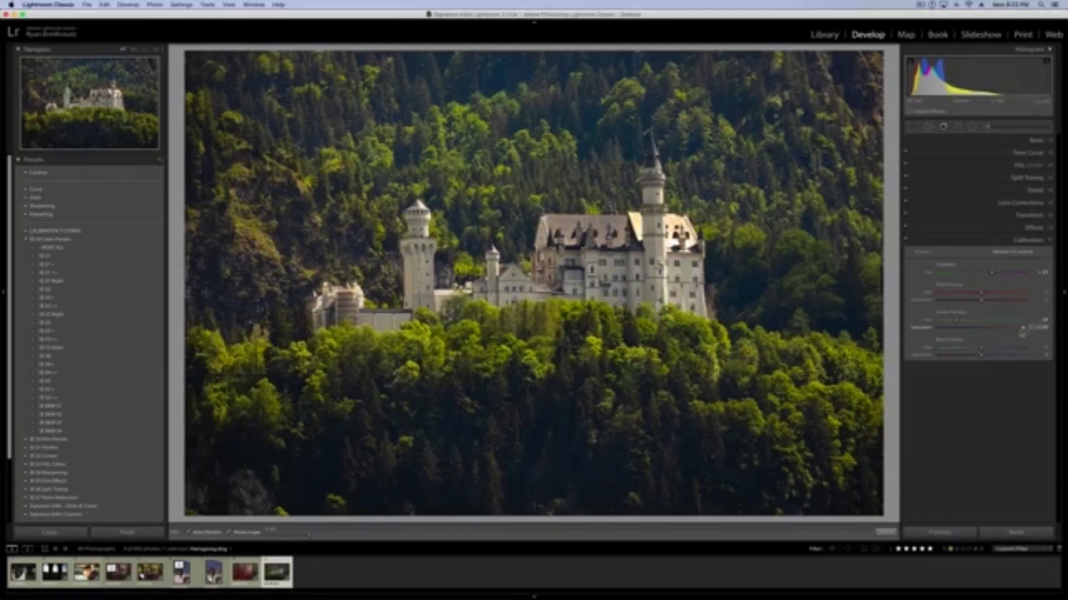
left_click_drag(986, 328, 988, 329)
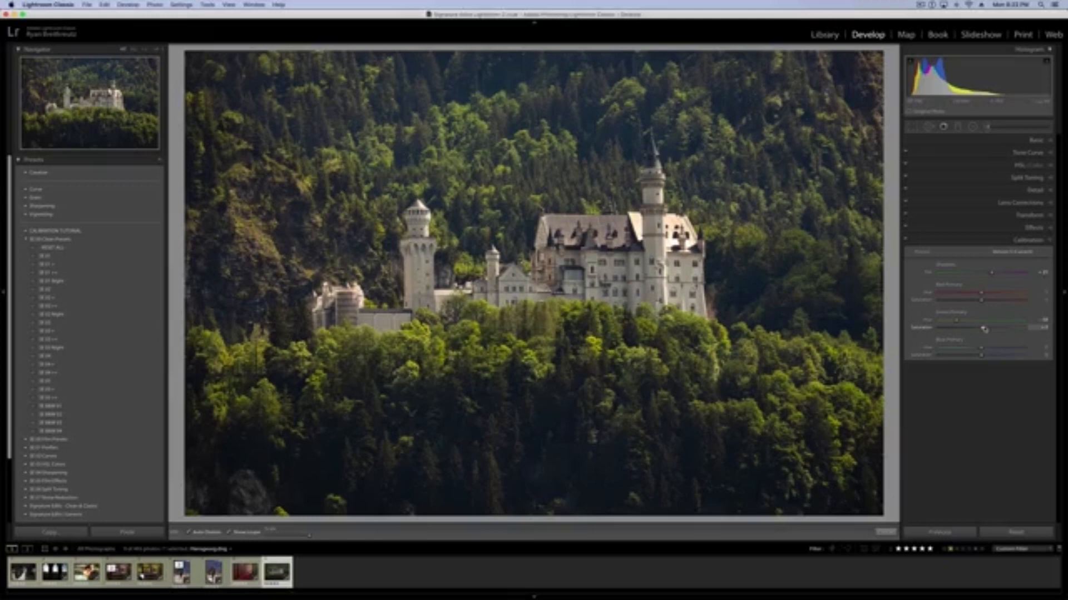
Step: Fine-tune the castle photo's red and blue primaries, and set whites to about +12 and blacks to about -11
left_click_drag(966, 349, 974, 351)
mouse_move(982, 293)
left_mouse_down()
mouse_move(1019, 294)
mouse_move(961, 291)
mouse_move(975, 290)
left_mouse_up()
mouse_move(1029, 303)
left_mouse_down()
mouse_move(993, 306)
mouse_move(1015, 306)
left_mouse_up()
left_click(1034, 140)
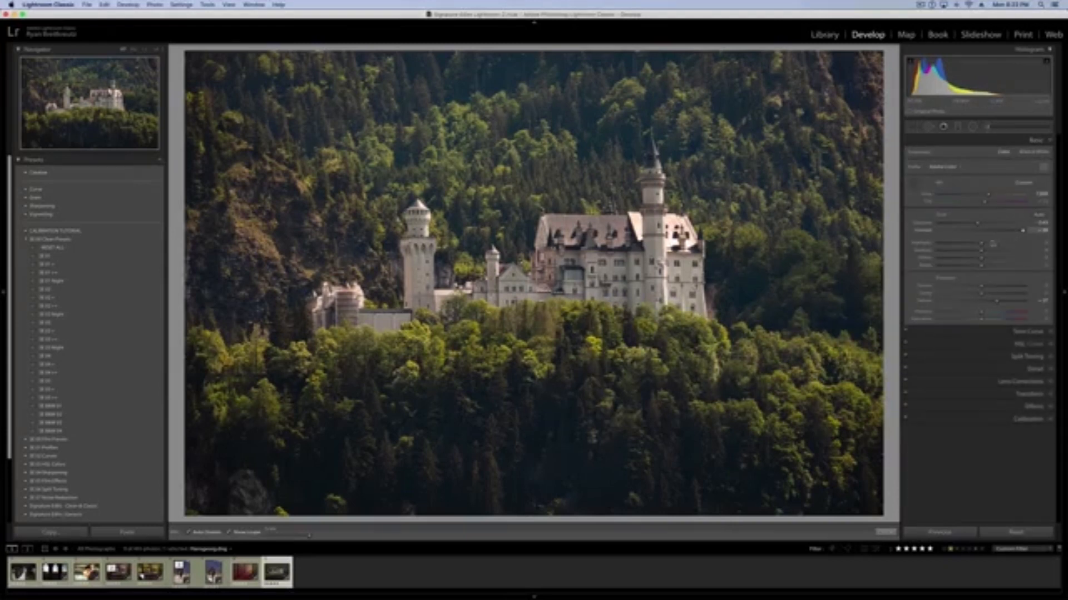
left_click_drag(980, 268, 988, 263)
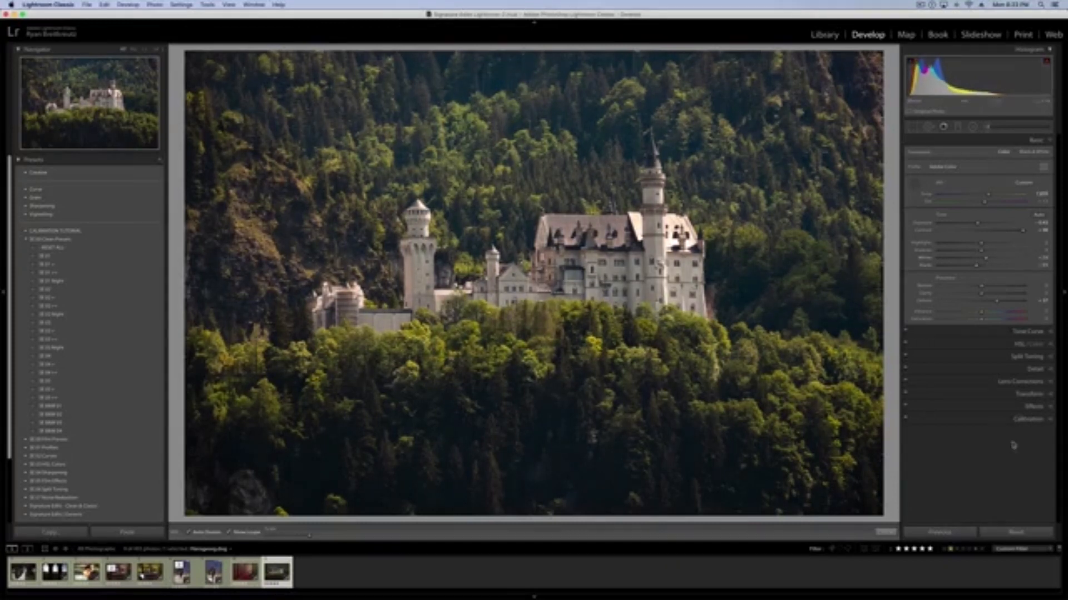
Step: Compare the castle photo before and after by resetting and restoring all settings and toggling its Calibration adjustments off and on
left_click(1013, 533)
key("super+z")
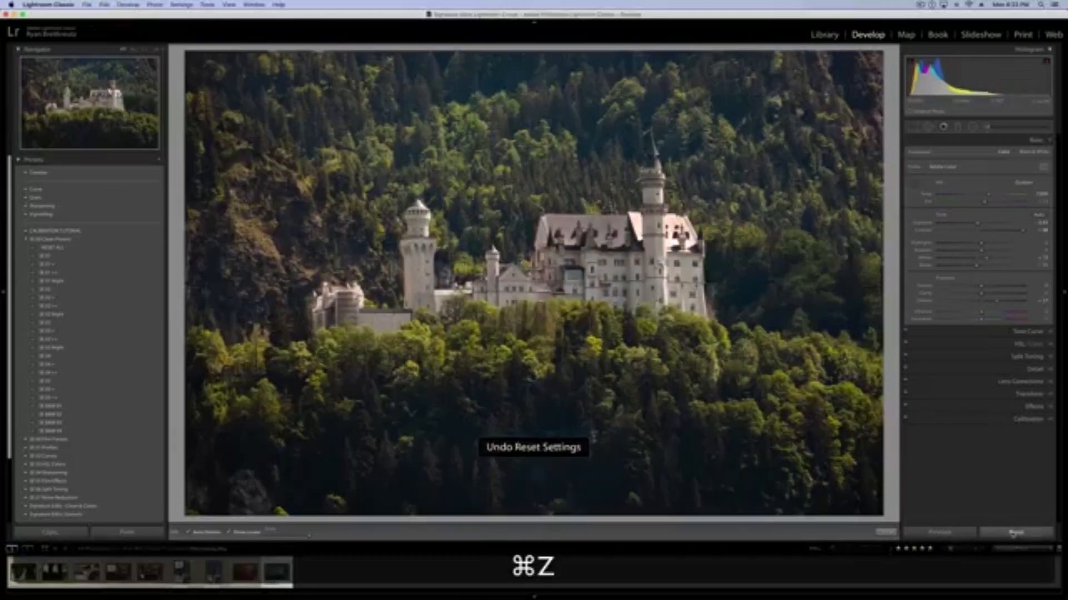
left_click(905, 419)
left_click(905, 420)
left_click(906, 420)
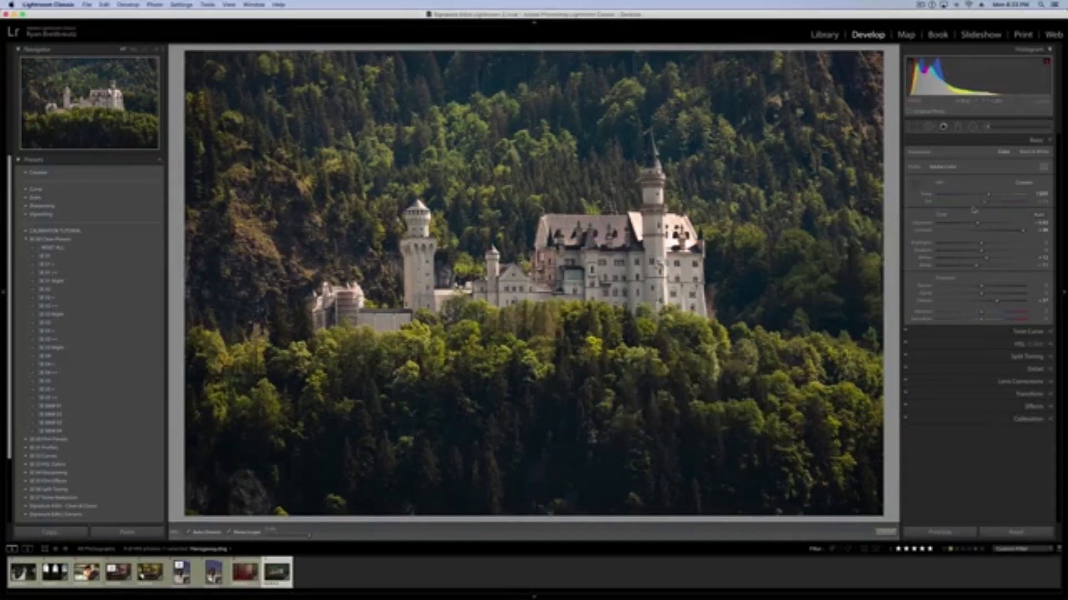
left_click(905, 420)
left_click(906, 421)
left_click(905, 421)
left_click(905, 421)
left_click(906, 421)
left_click(905, 421)
Step: Switch to the misty forest road photo for editing
key("w")
left_click(245, 573)
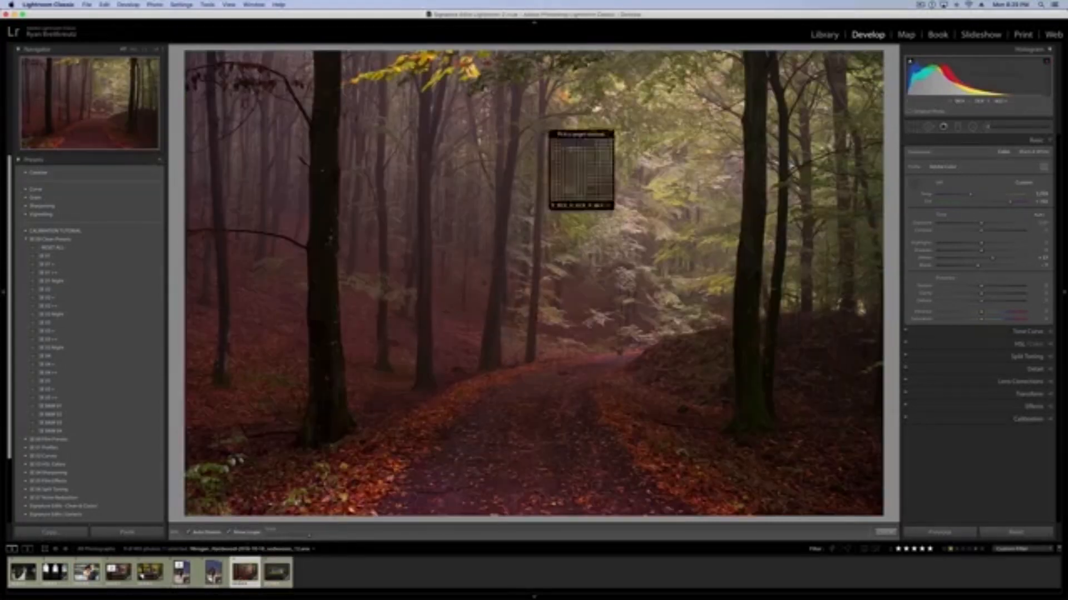
Step: Try the Auto white balance on the forest road photo and undo it
left_click(1019, 184)
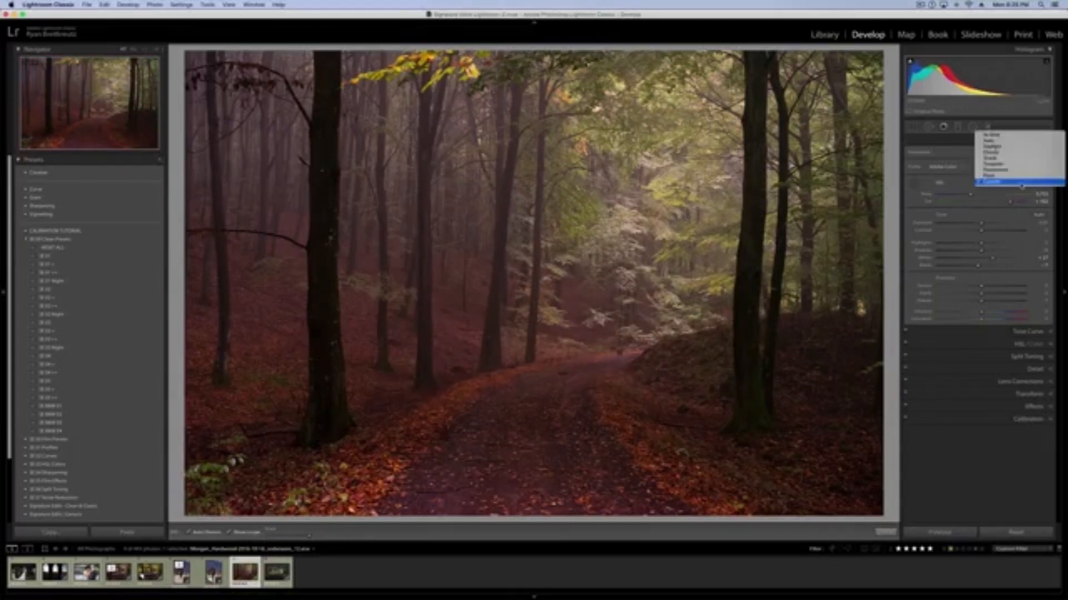
left_click(995, 143)
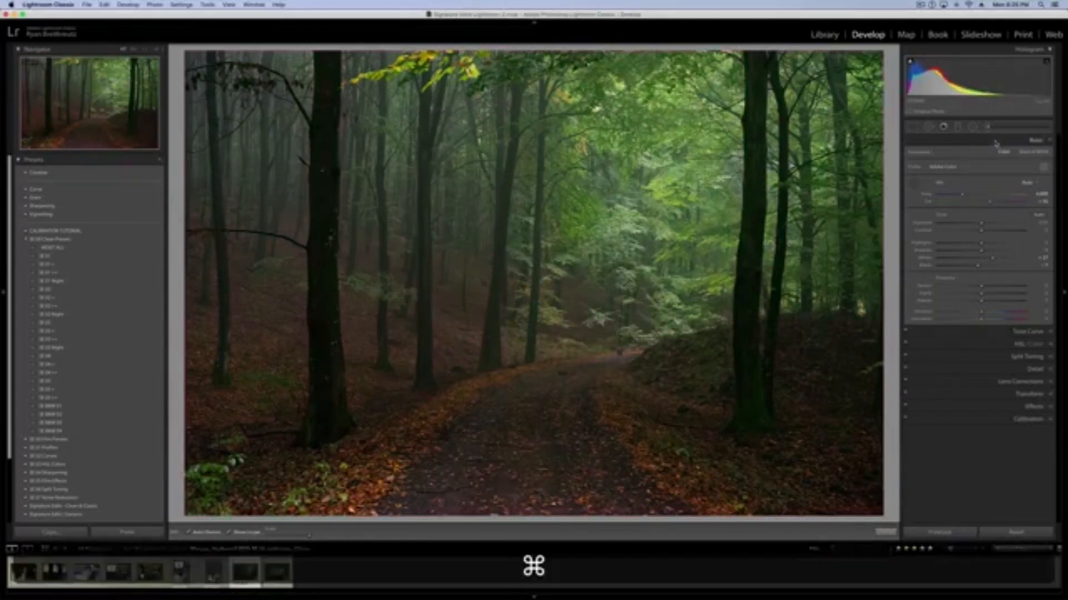
key("super+z")
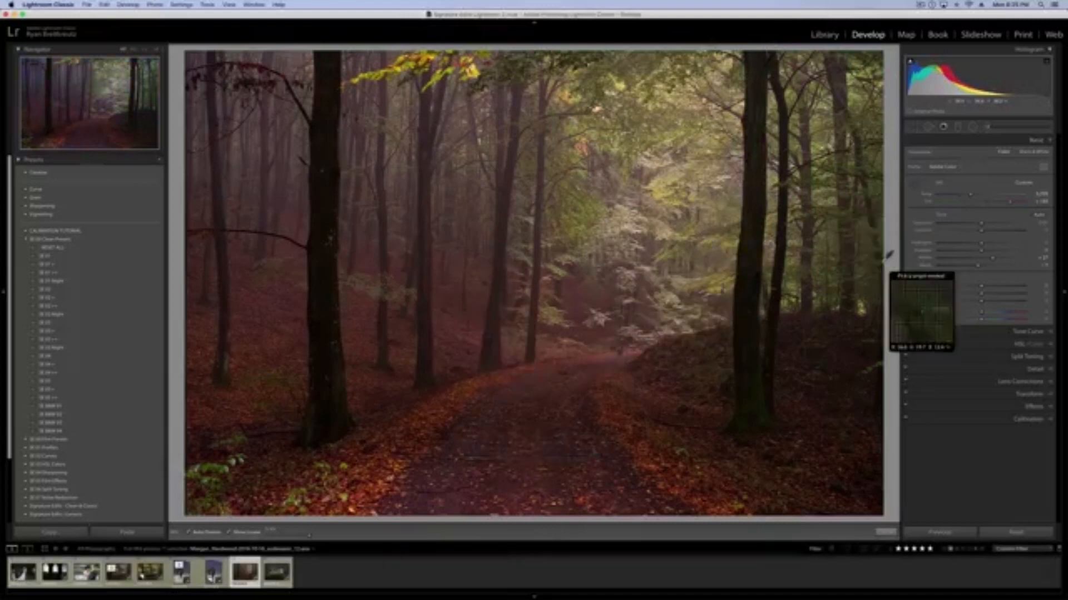
Step: In the forest photo's Calibration, lower green hue and saturation, reduce red saturation slightly, and set blue hue to -100 and blue saturation to +100
left_click(1021, 419)
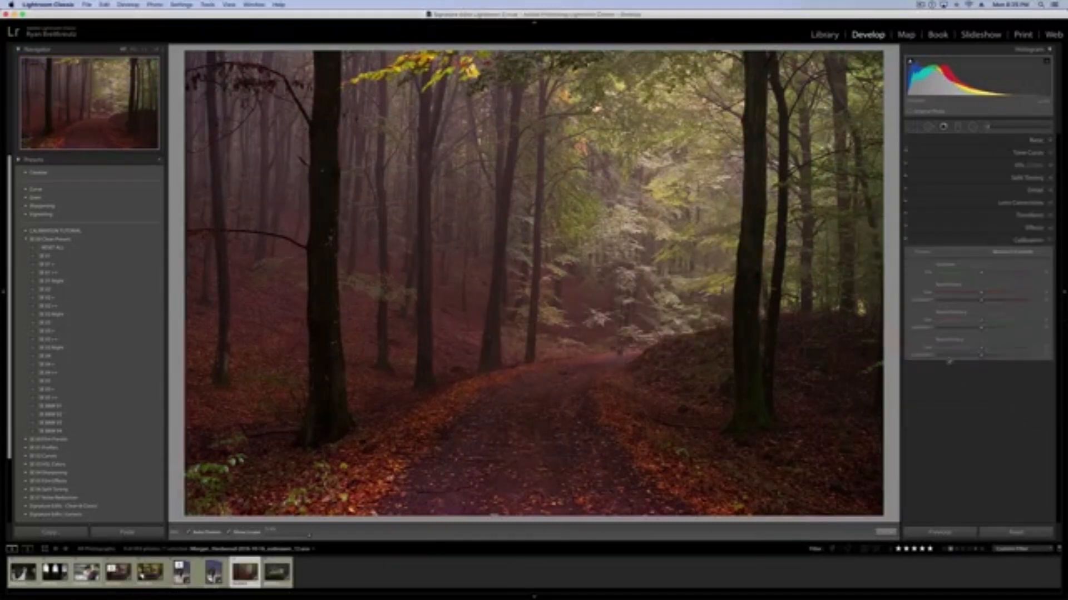
left_click_drag(982, 329, 953, 329)
mouse_move(980, 321)
left_mouse_down()
mouse_move(949, 322)
mouse_move(1017, 322)
mouse_move(960, 322)
left_mouse_up()
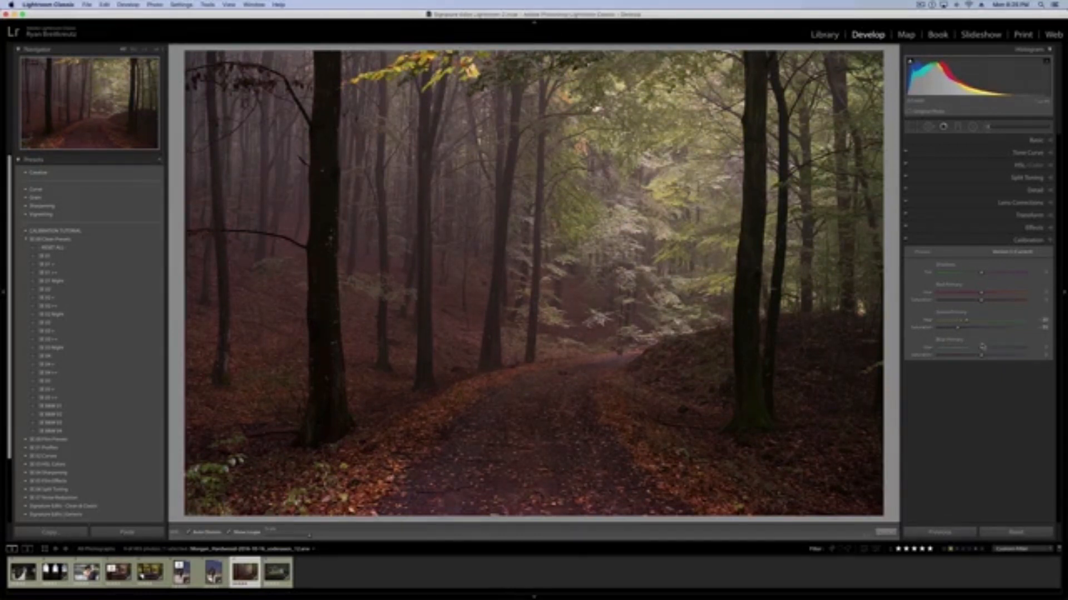
left_click_drag(981, 358, 1054, 361)
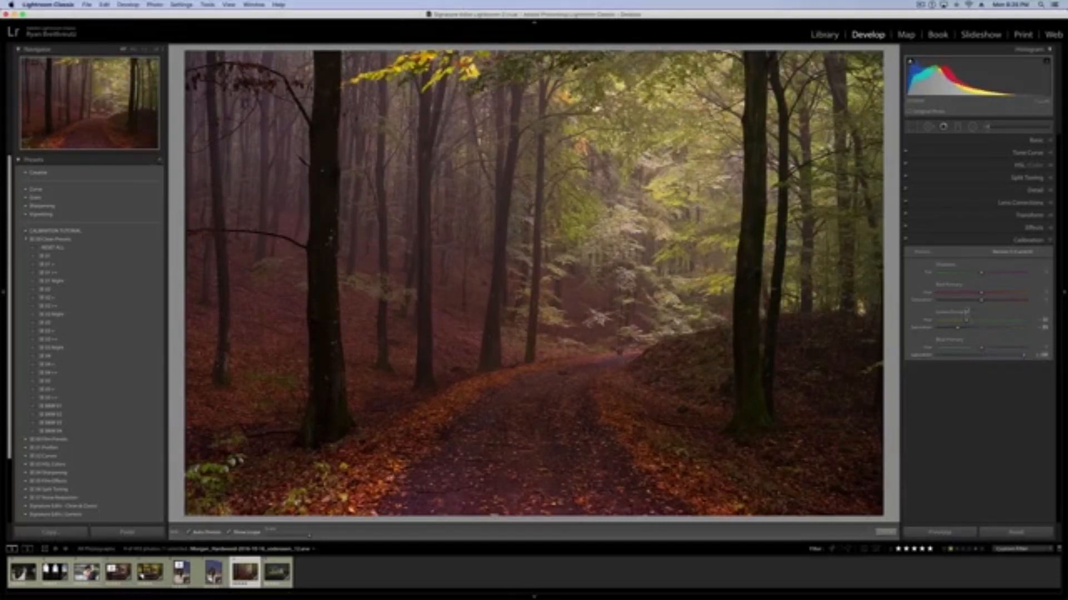
mouse_move(981, 301)
left_mouse_down()
mouse_move(1004, 302)
mouse_move(939, 293)
mouse_move(980, 294)
left_mouse_up()
left_click_drag(964, 351, 930, 349)
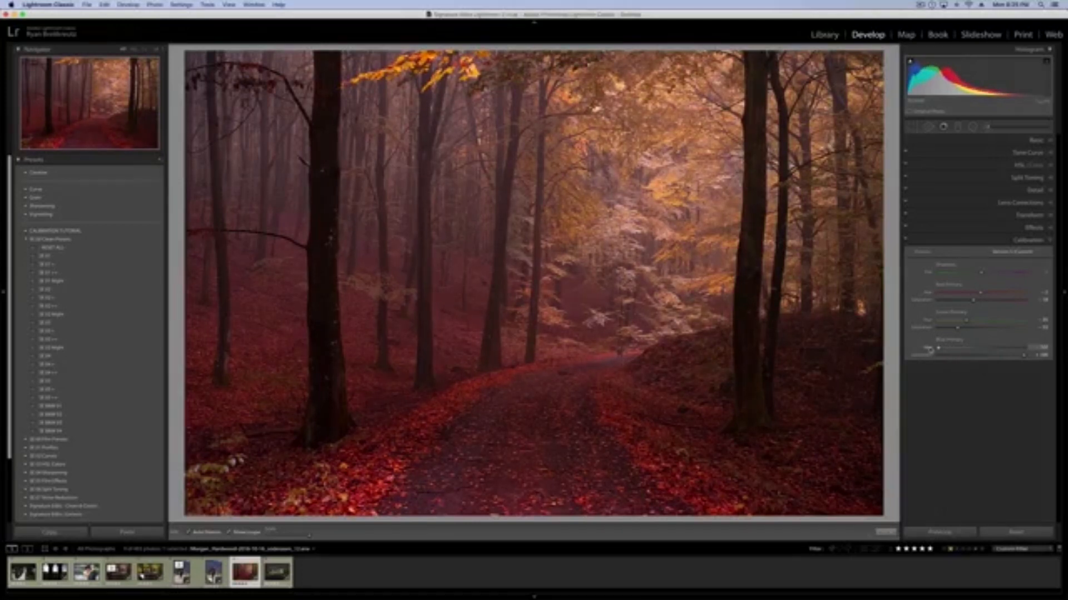
Step: Lower the forest photo's exposure to -0.66 and raise its contrast moderately, checking the Calibration effect off and on
key("shift+minus")
key("shift+minus")
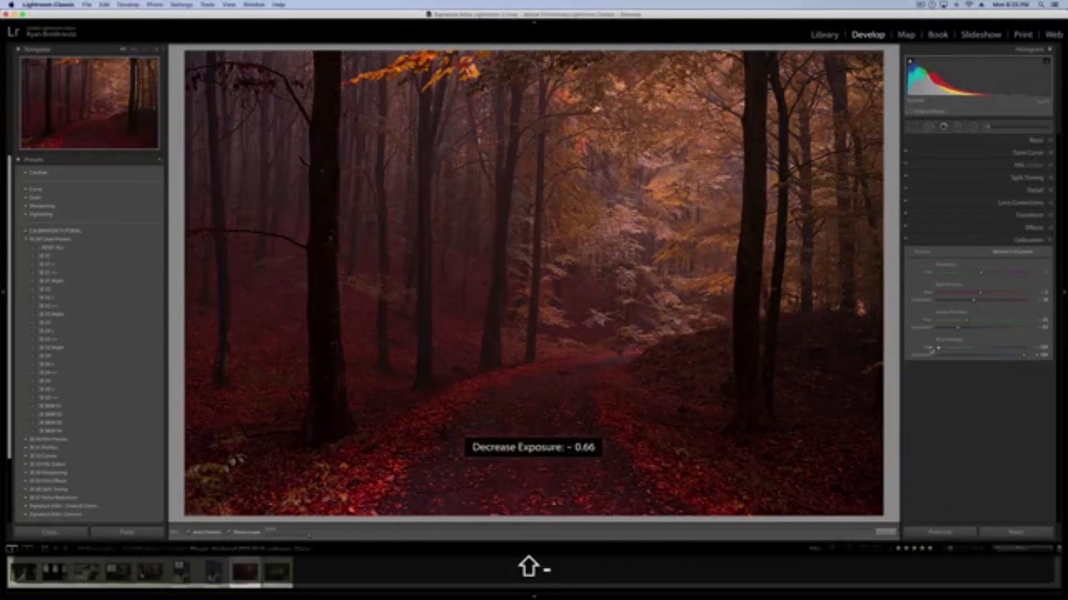
left_click(906, 240)
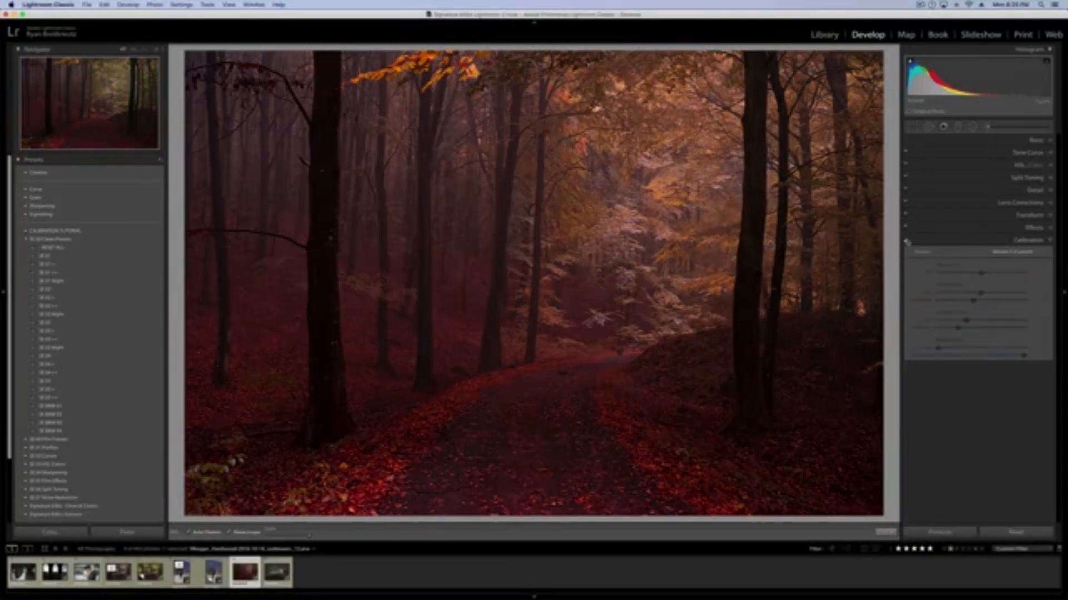
left_click(906, 241)
left_click(1035, 140)
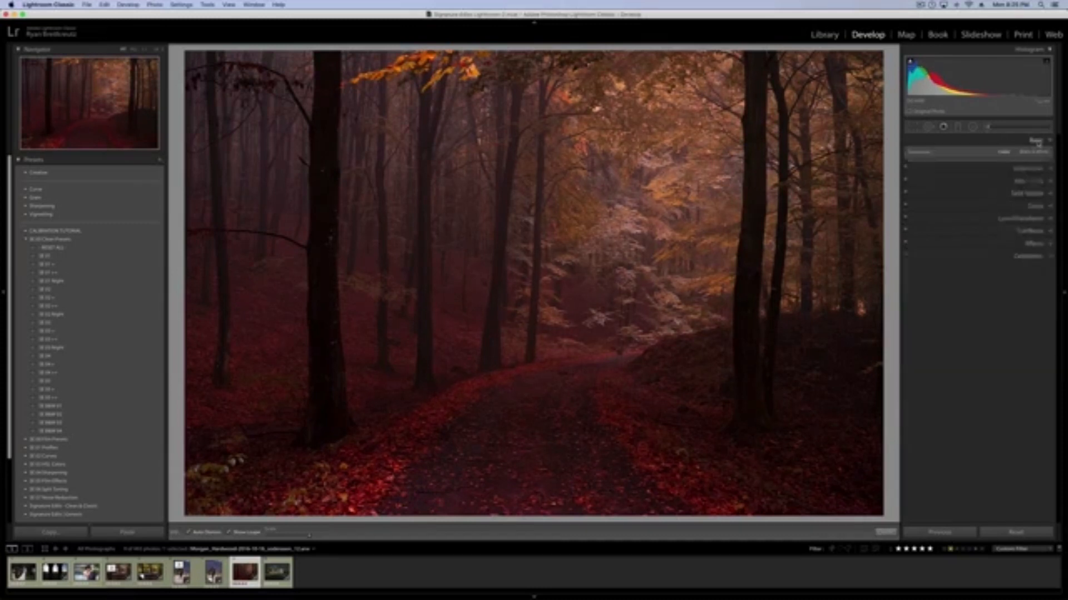
left_click_drag(981, 229, 991, 231)
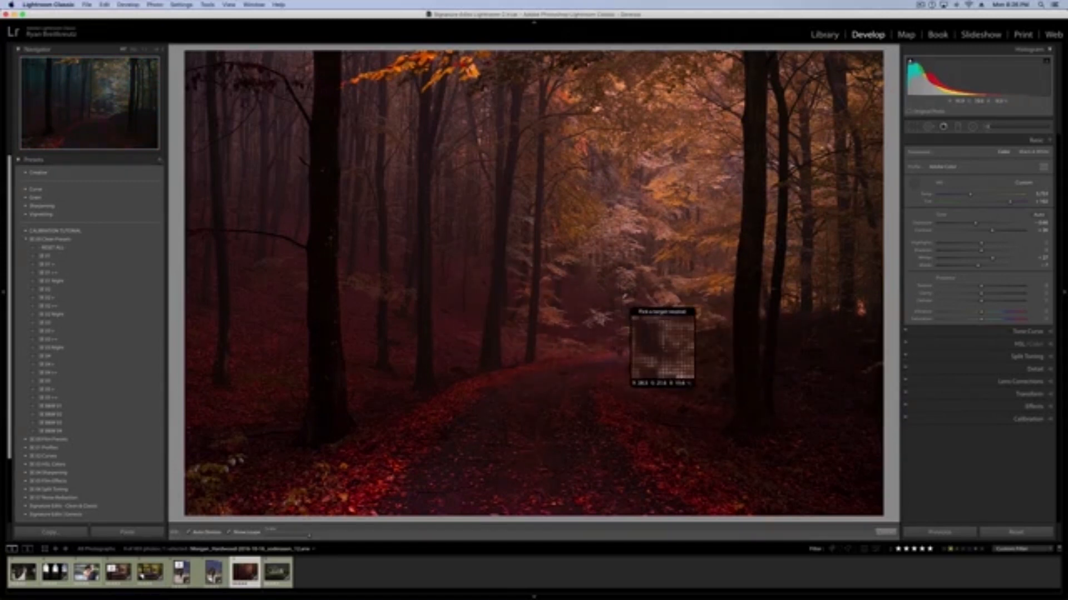
Step: Try a moderately saturated blue split-toning tint in the forest photo's highlights
left_click(1035, 357)
left_click(970, 205)
left_click(988, 197)
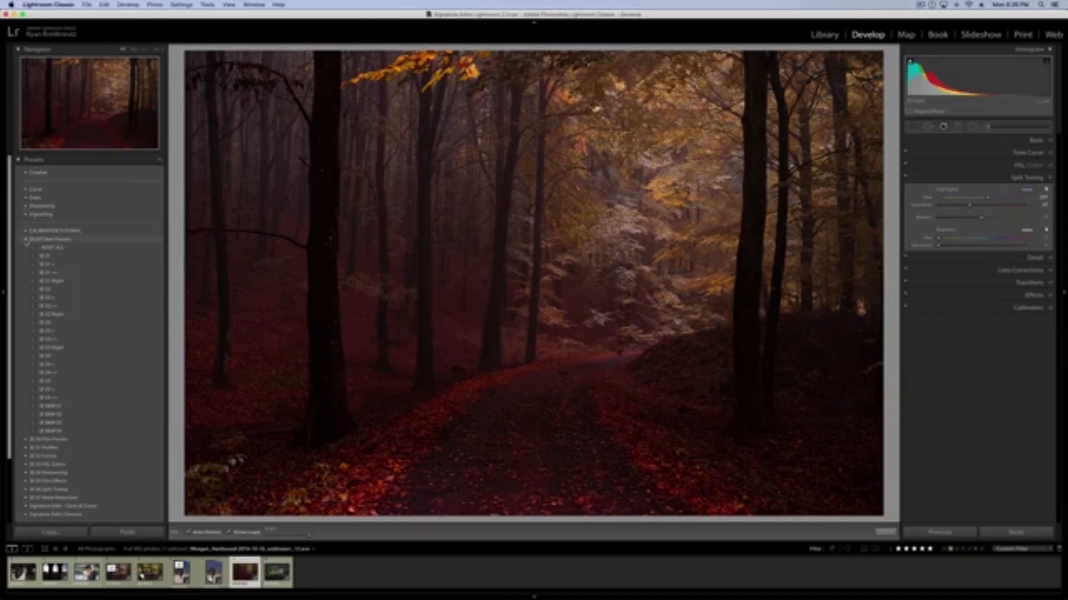
Step: Try several split-toning presets on the forest photo, apply Orange & Yellow, and compare the result with the reset photo
left_click(25, 240)
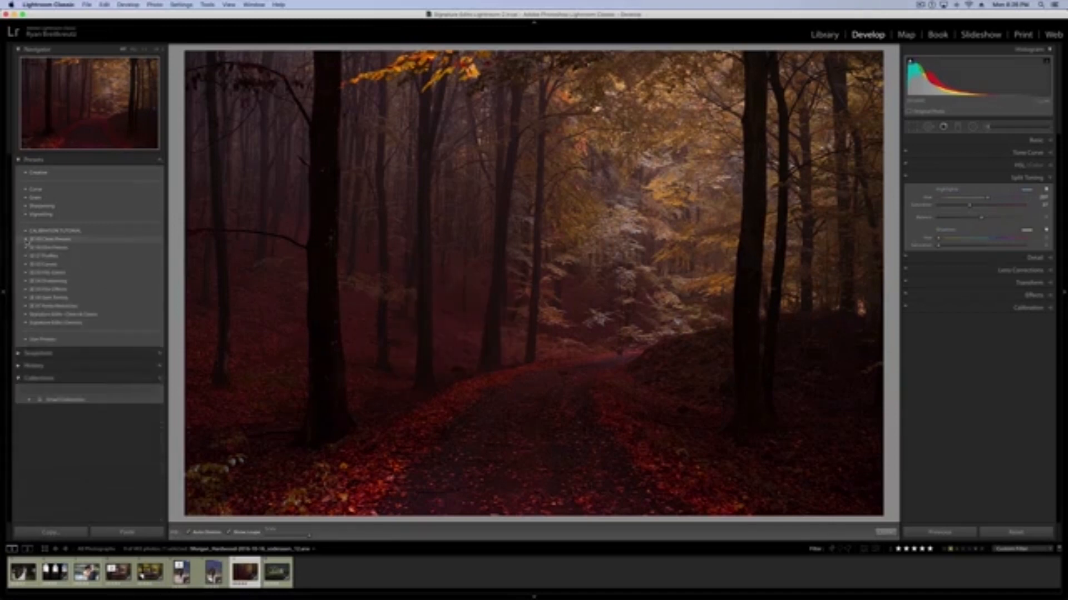
left_click(25, 298)
left_click(84, 323)
left_click(87, 348)
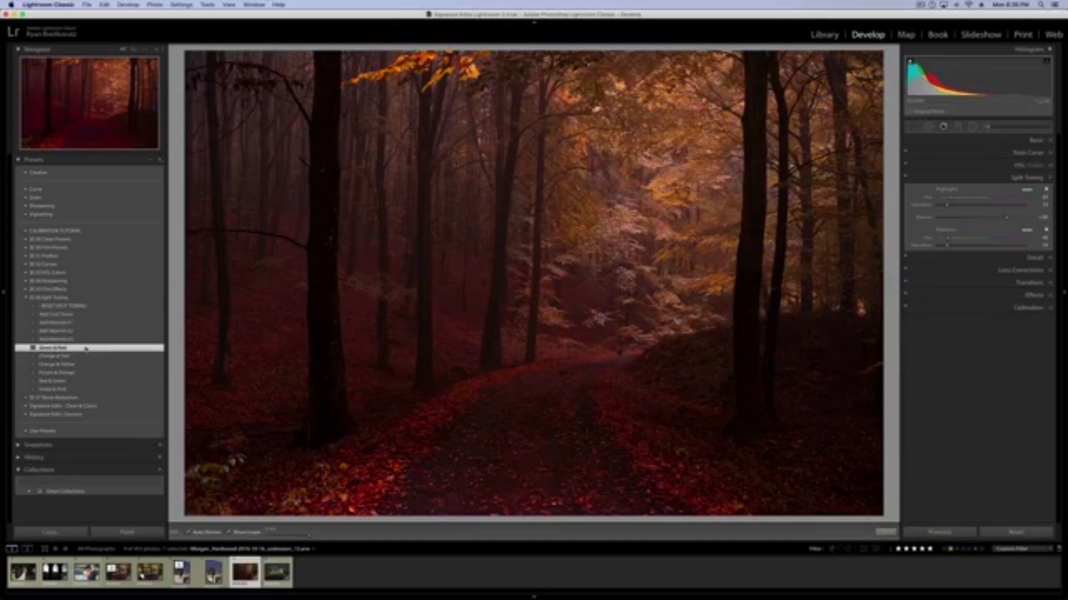
left_click(87, 356)
left_click(87, 365)
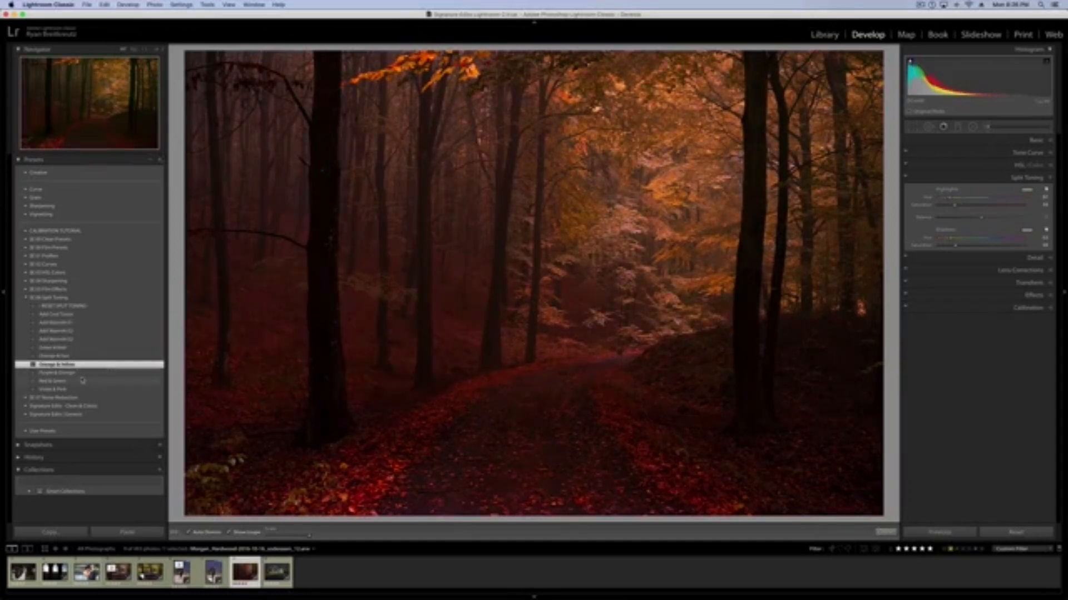
left_click(84, 382)
left_click(80, 390)
left_click(79, 373)
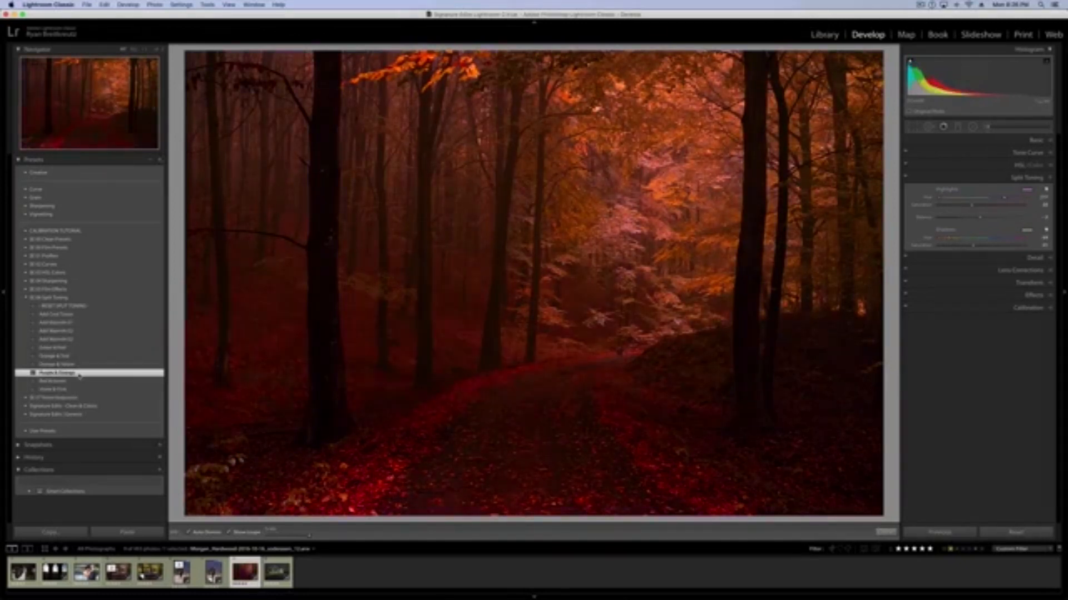
left_click(78, 366)
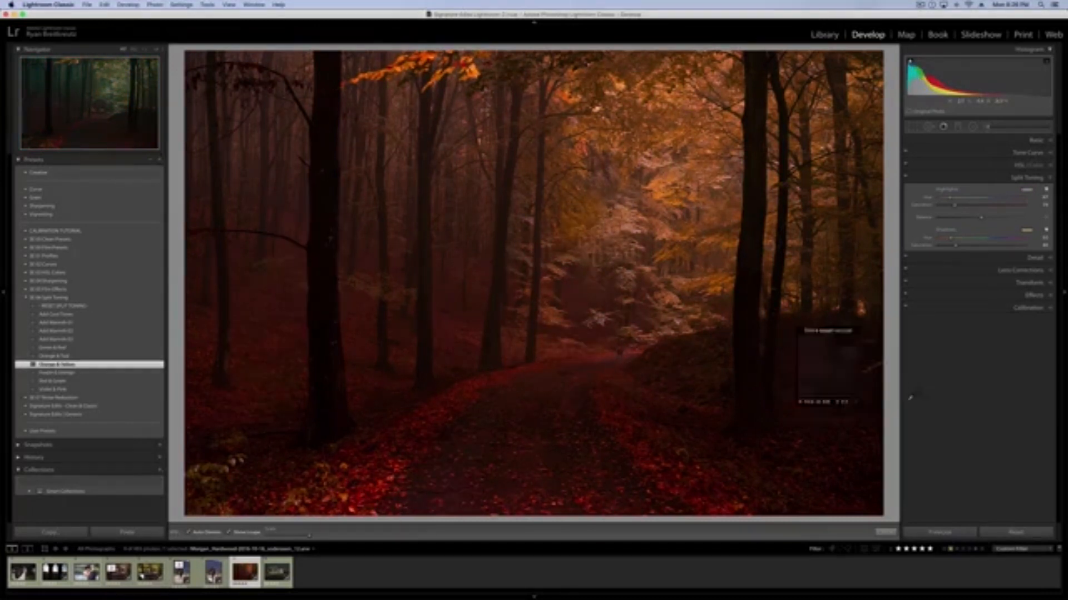
left_click(1017, 533)
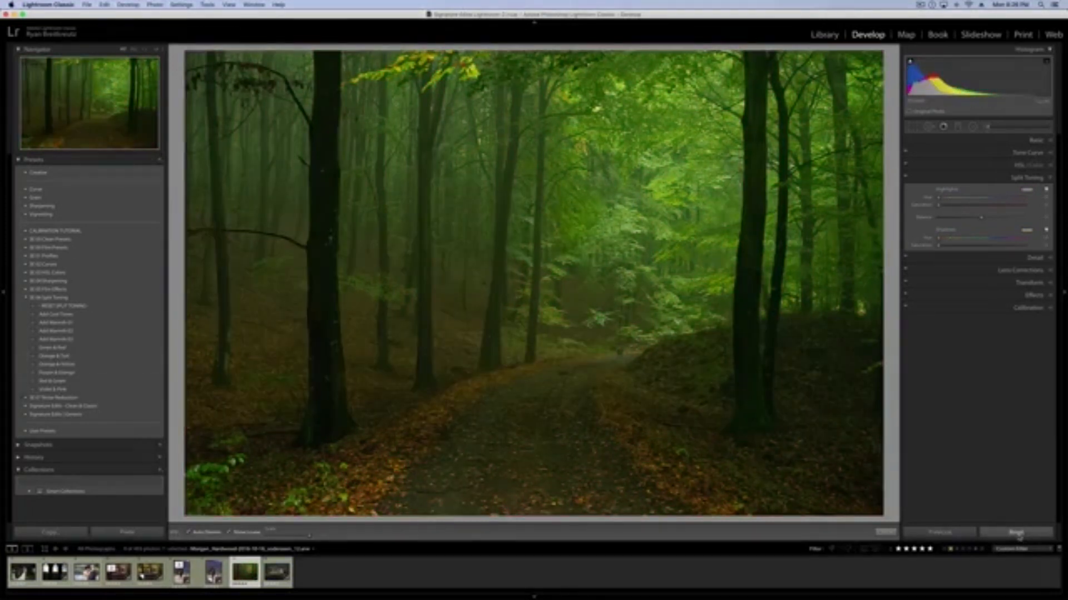
key("super+z")
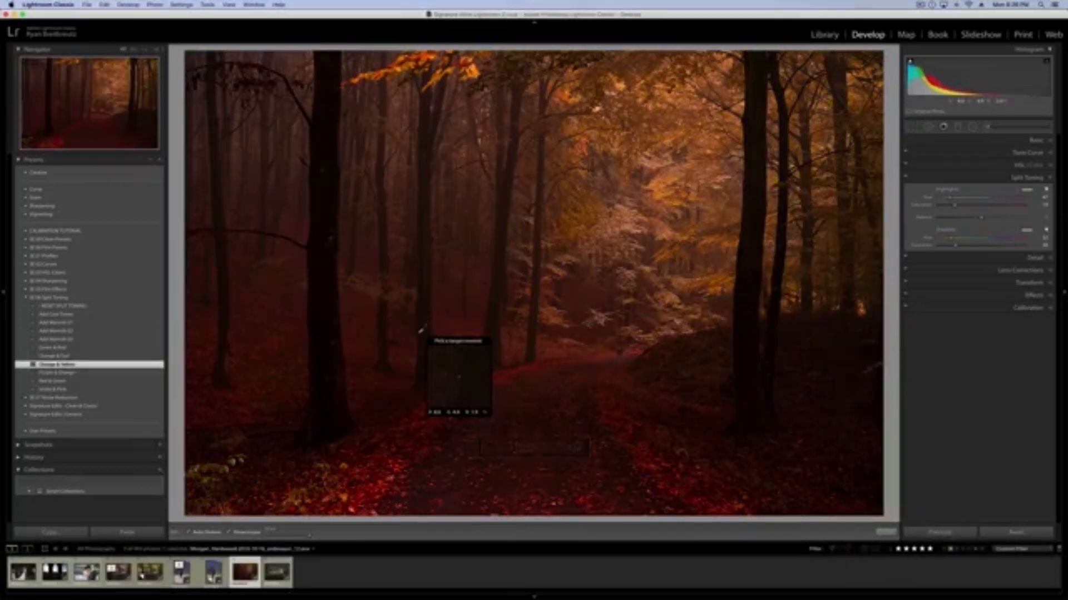
Step: Open the wedding ceremony photo and, in Calibration, lower red saturation and set green saturation to +100 and blue saturation to -100
left_click(22, 572)
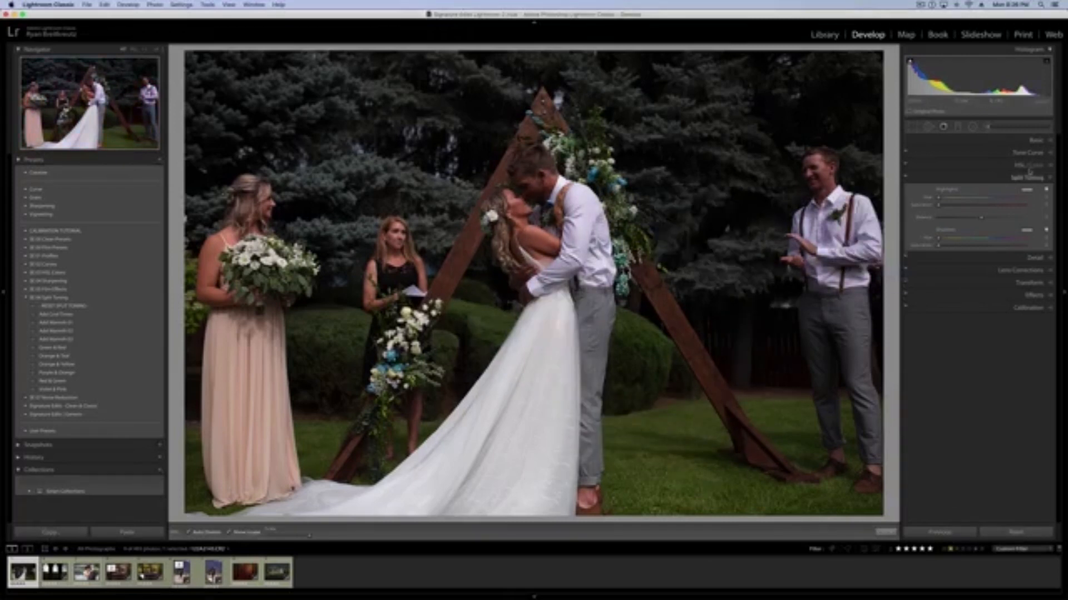
left_click(1045, 143)
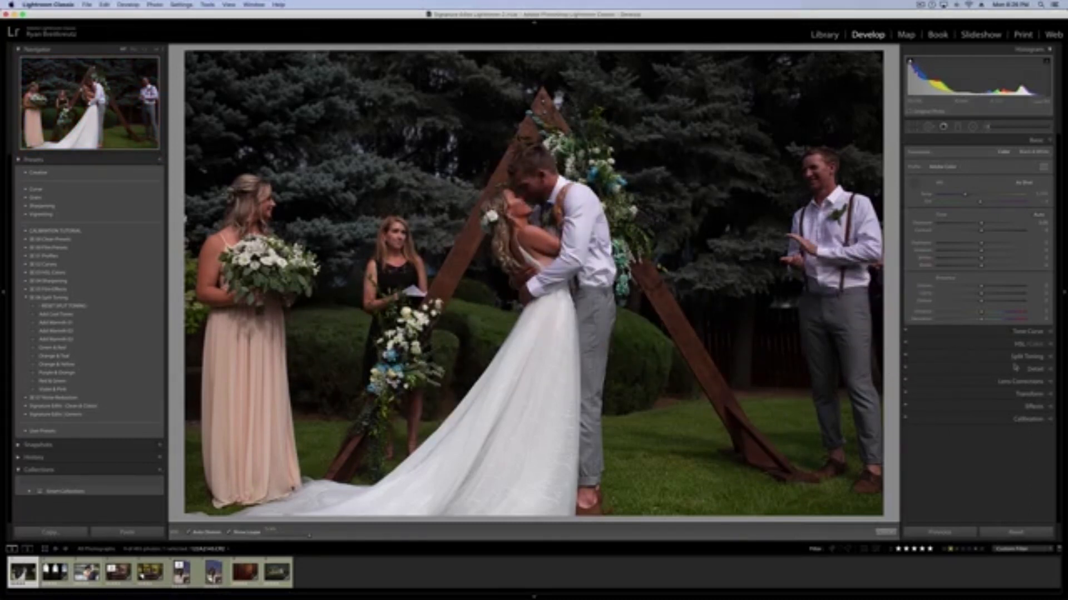
left_click(1021, 421)
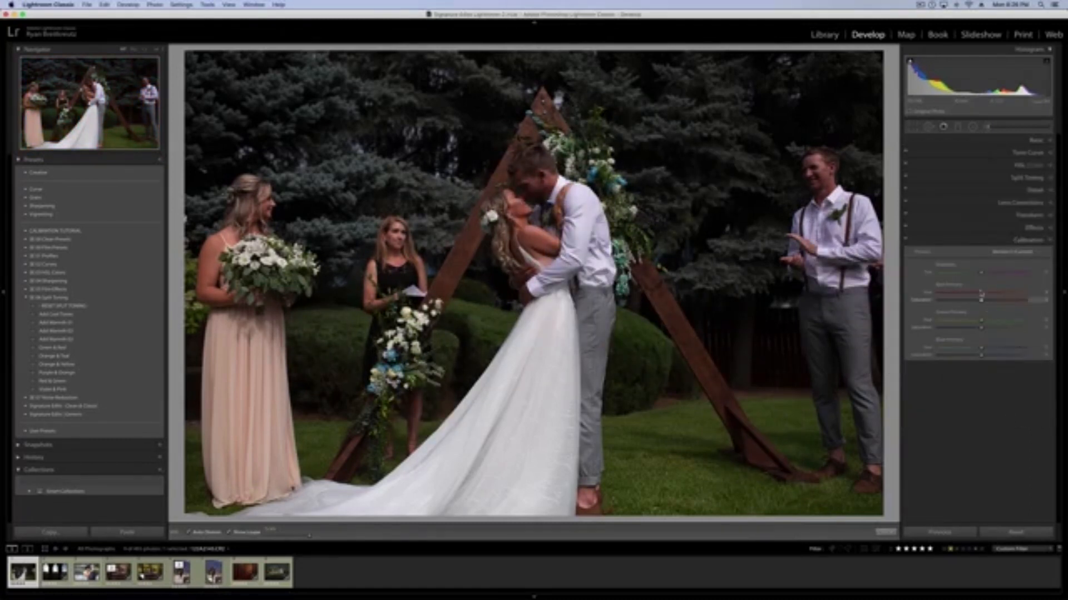
left_click_drag(1003, 296, 966, 295)
left_click_drag(981, 354, 1026, 328)
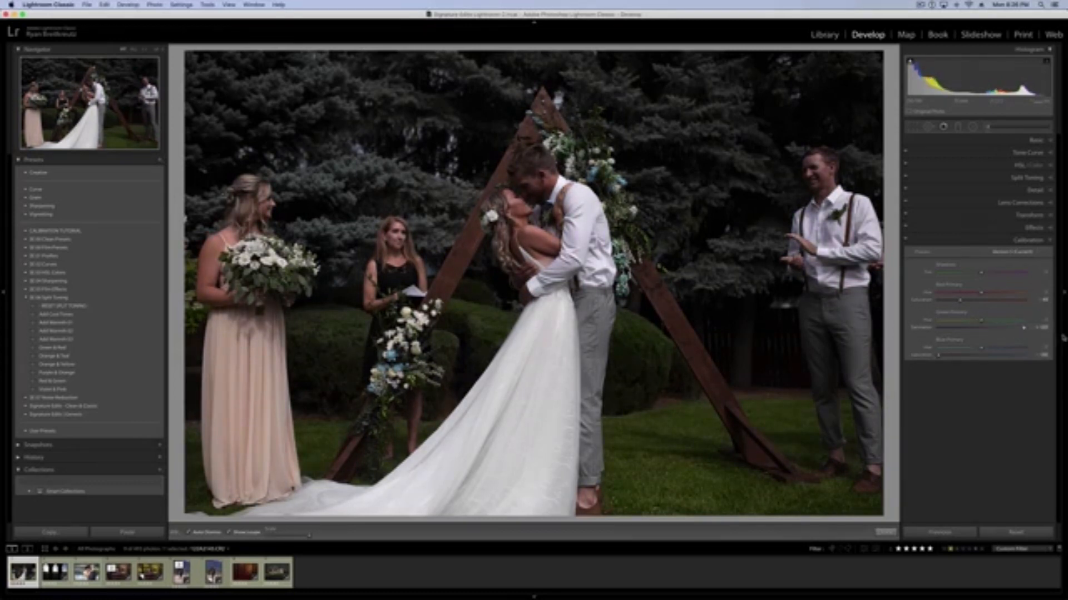
Step: Toggle the wedding photo's Calibration adjustments off and on repeatedly to compare the flower, skin and foliage colours
left_click(906, 242)
left_click(907, 241)
left_click(906, 241)
left_click(906, 241)
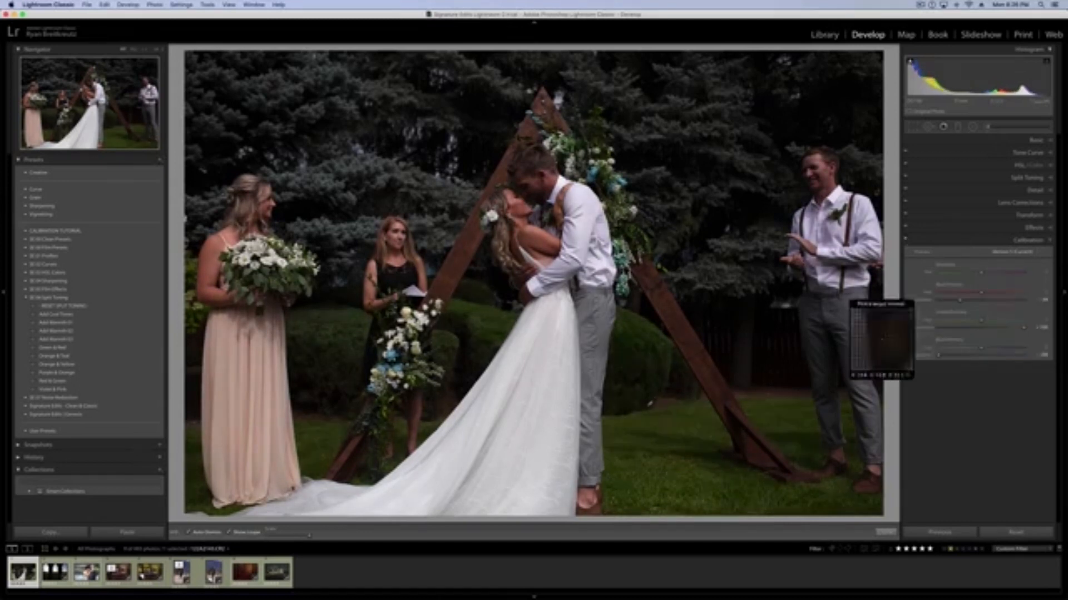
left_click(907, 241)
left_click(906, 241)
left_click(907, 242)
left_click(907, 241)
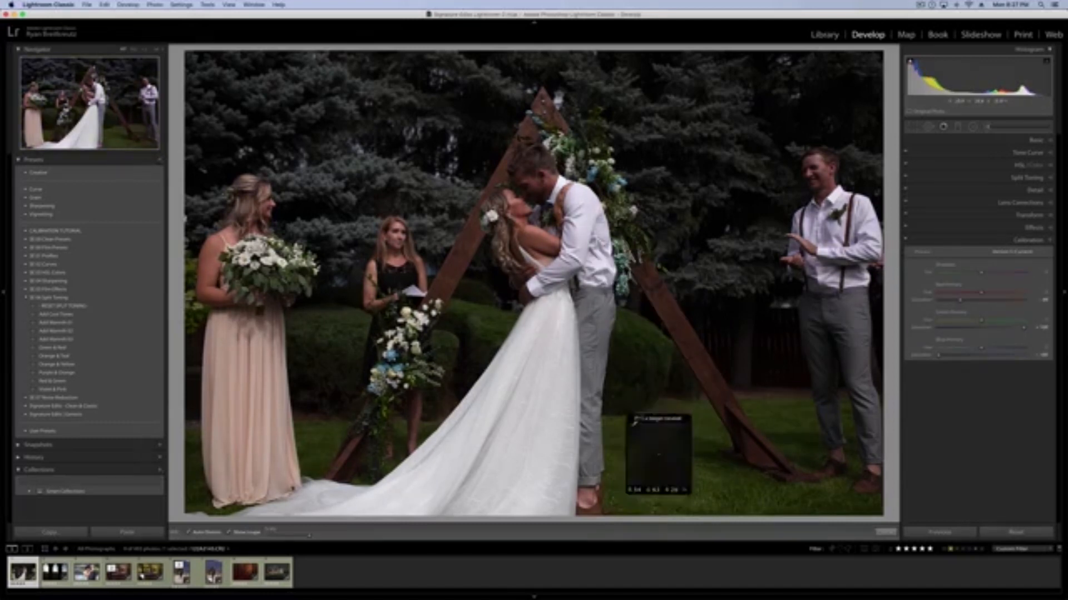
Step: Compare the wedding photo with its Calibration adjustments off and on, and raise the exposure to +0.66
left_click(904, 242)
left_click(904, 242)
left_click(905, 242)
left_click(905, 242)
left_click(905, 242)
key("shift+equal")
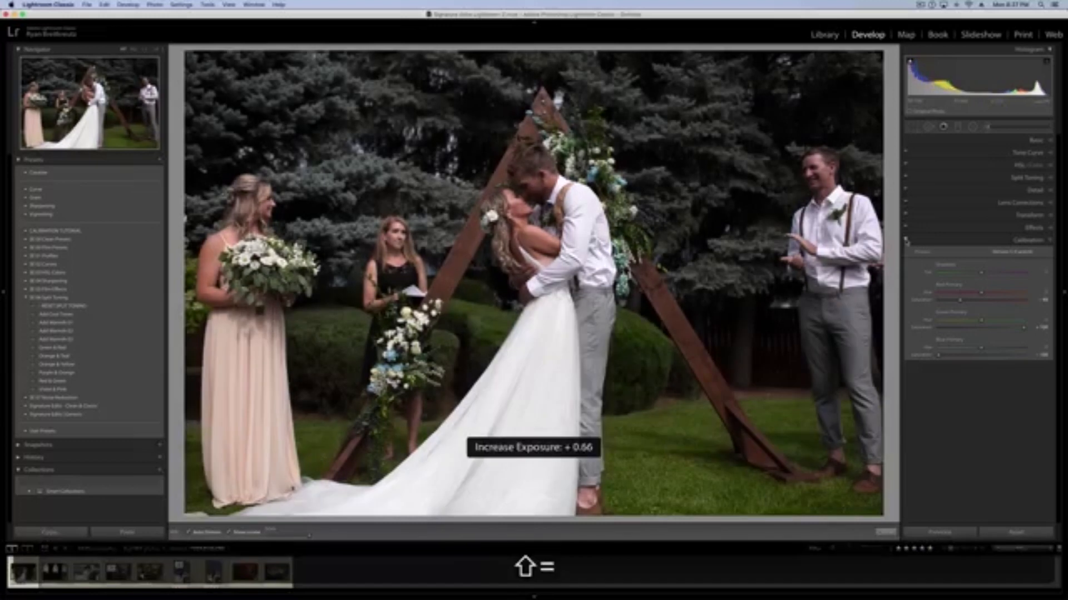
Step: Raise the Calibration red primary saturation to about -20 and compare the wedding photo with Calibration repeatedly switched off and on
left_click(905, 241)
left_click(906, 241)
left_click(905, 241)
left_click(905, 241)
left_click(905, 241)
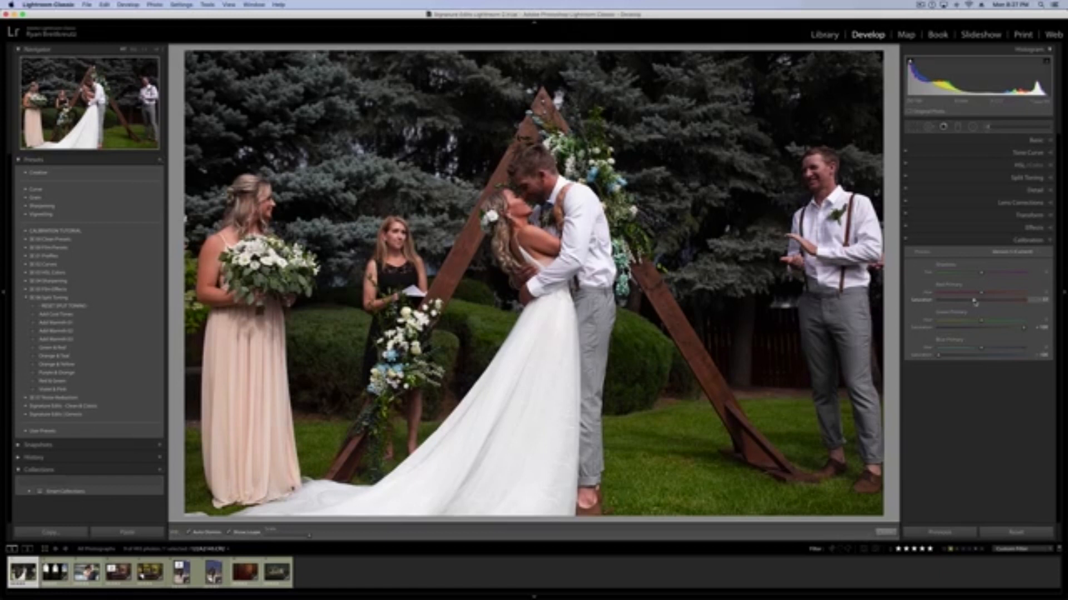
left_click(908, 242)
left_click(907, 243)
left_click(907, 242)
left_click(907, 242)
left_click(908, 242)
left_click(907, 243)
Step: Apply the SE 02 preset from the Clean Presets group to the wedding photo
key("w")
left_click(26, 299)
left_click(25, 240)
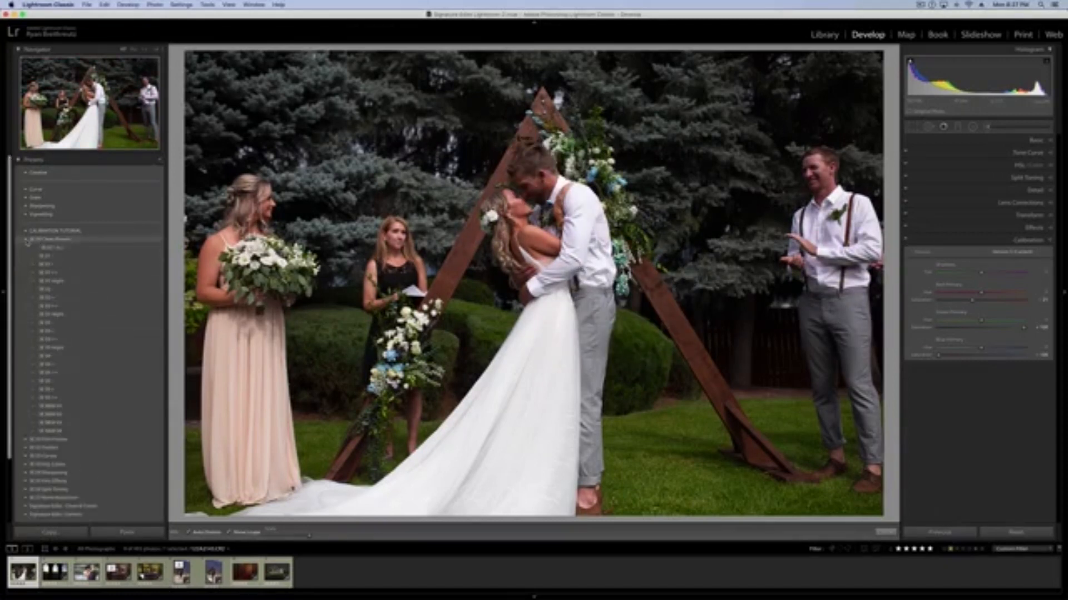
left_click(48, 290)
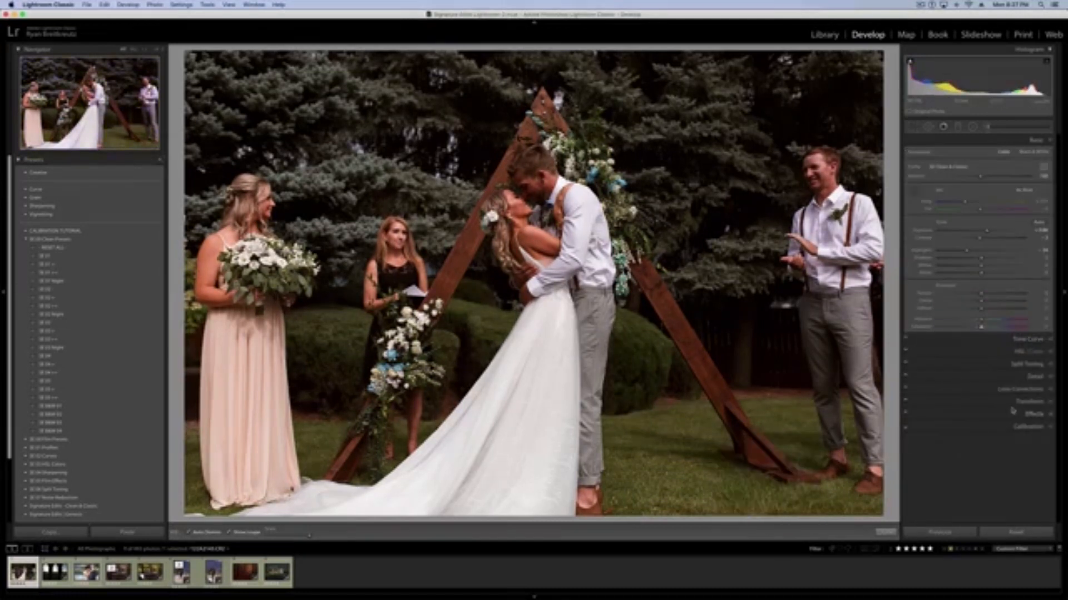
Step: Undo, redo and again undo the last vibrance and saturation change to compare both versions of the photo
key("super+z")
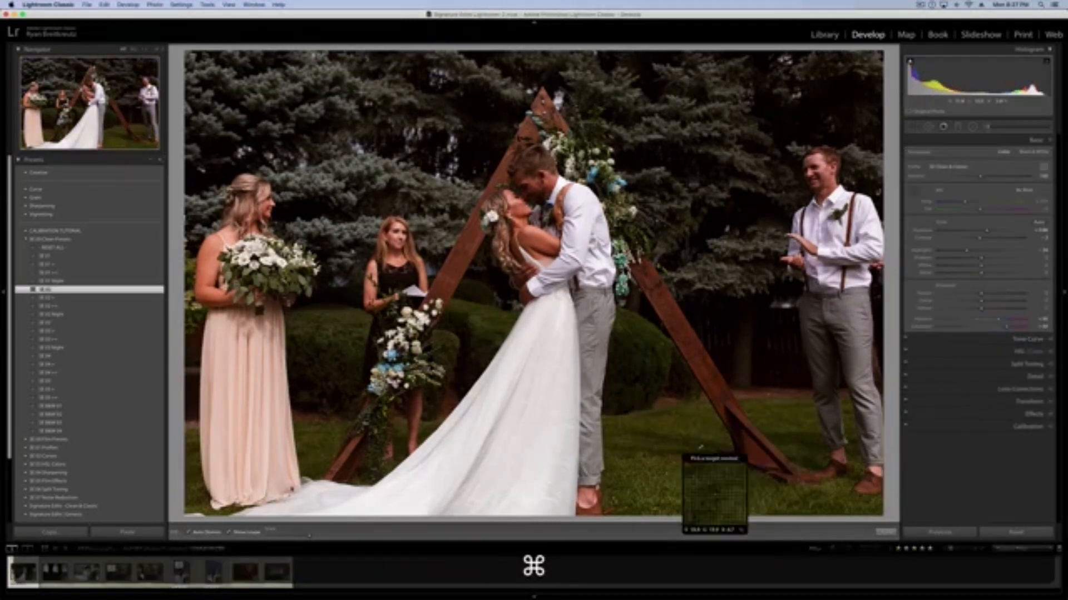
key("shift+super+z")
key("super+z")
key("w")
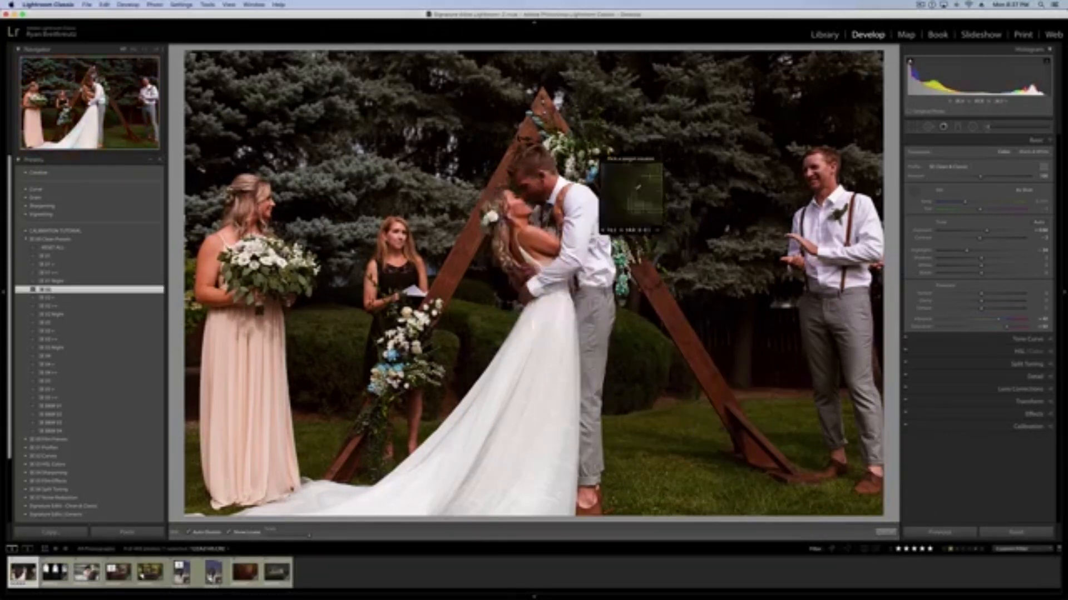
Step: In Calibration, set the blue primary hue to about -80, red primary hue to about +40 and green primary saturation to about +60
left_click(1024, 426)
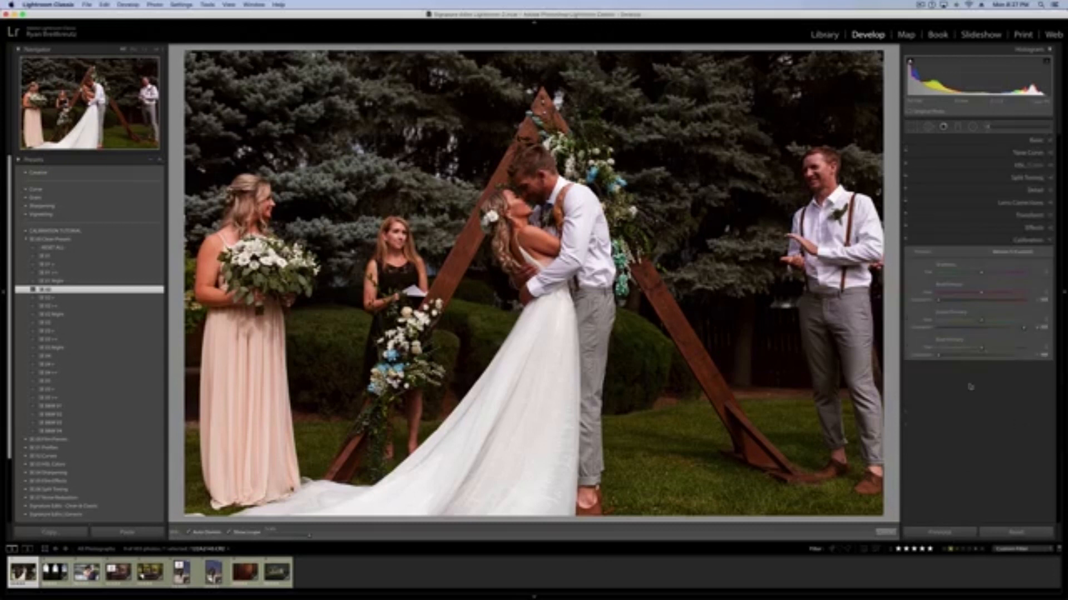
left_click_drag(979, 347, 946, 350)
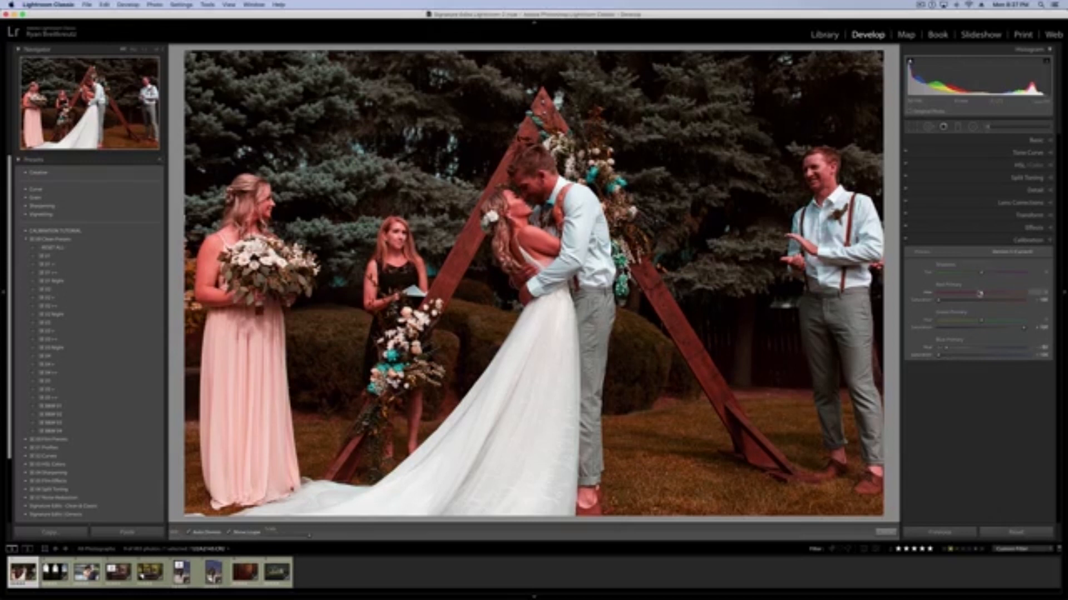
left_click_drag(991, 295, 1013, 295)
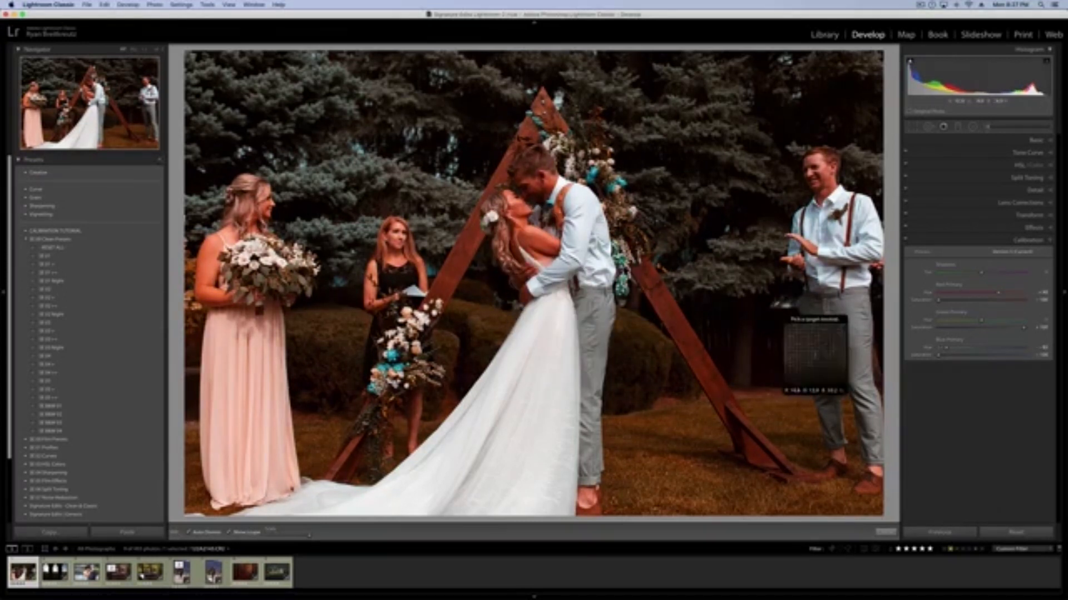
left_click_drag(994, 329, 1004, 330)
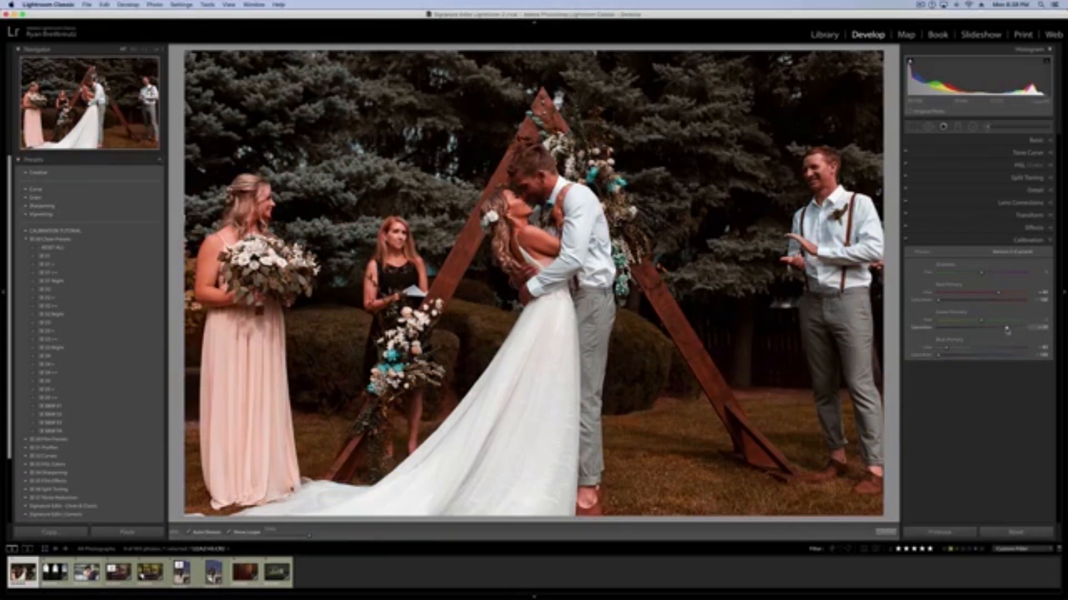